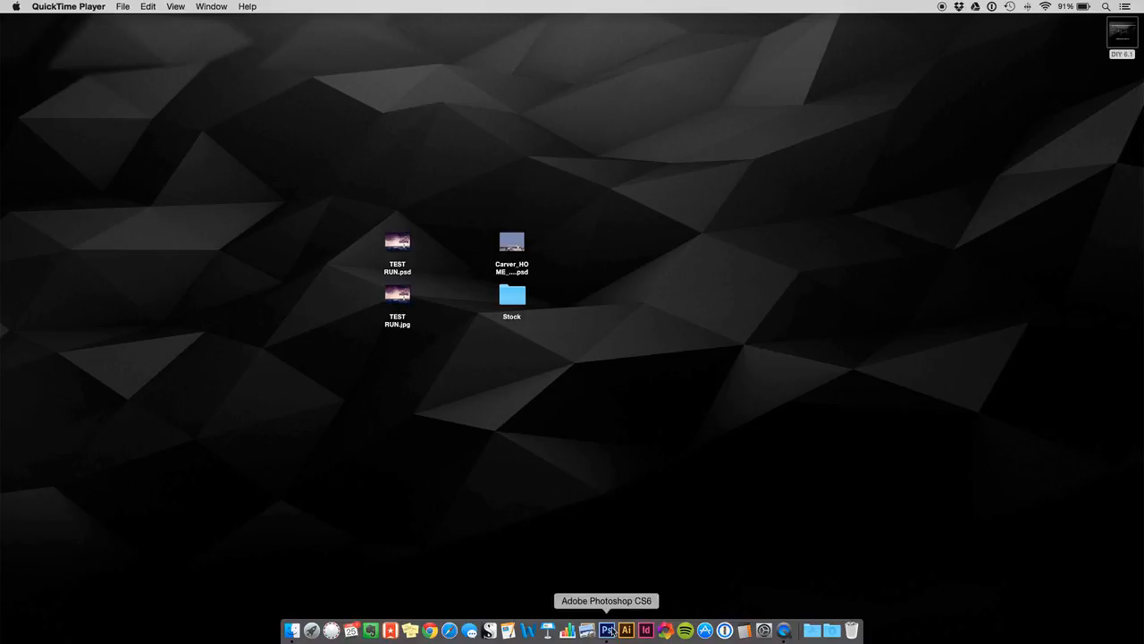
- Switch to Photoshop and disable the City Panorama layer mask to view the original sky, then enable it again
left_click(607, 630)
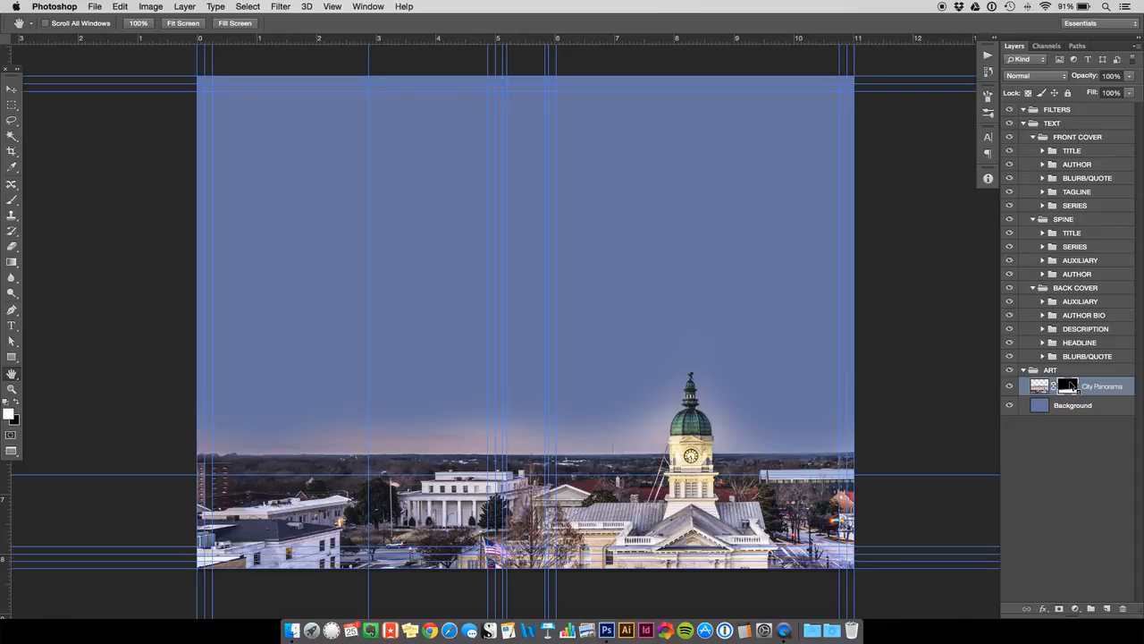
right_click(1070, 385)
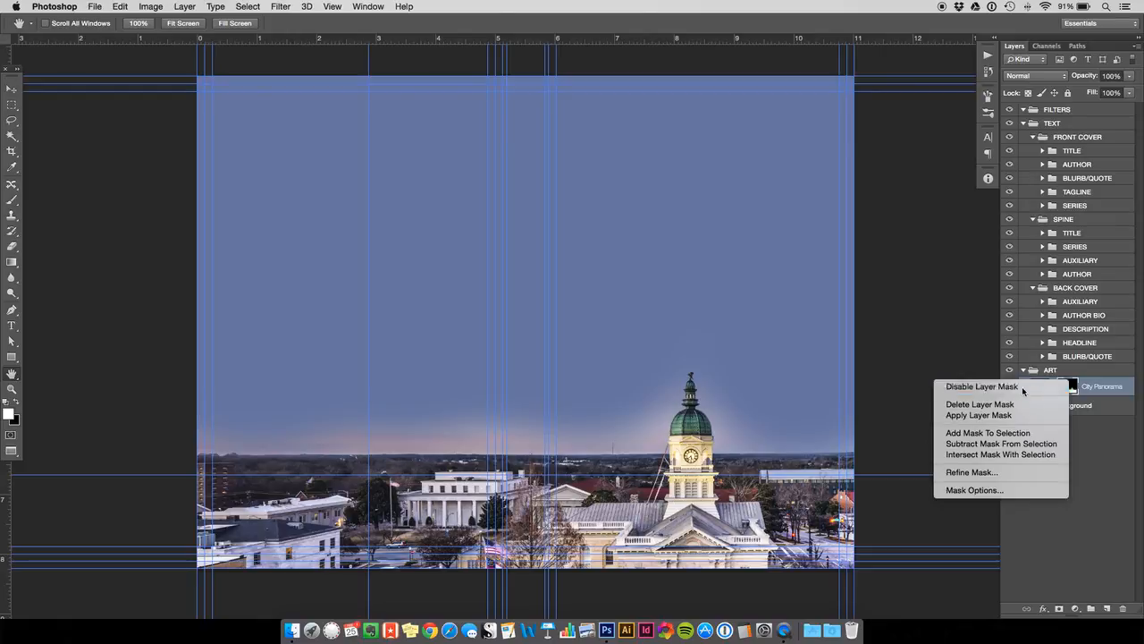
left_click(1019, 386)
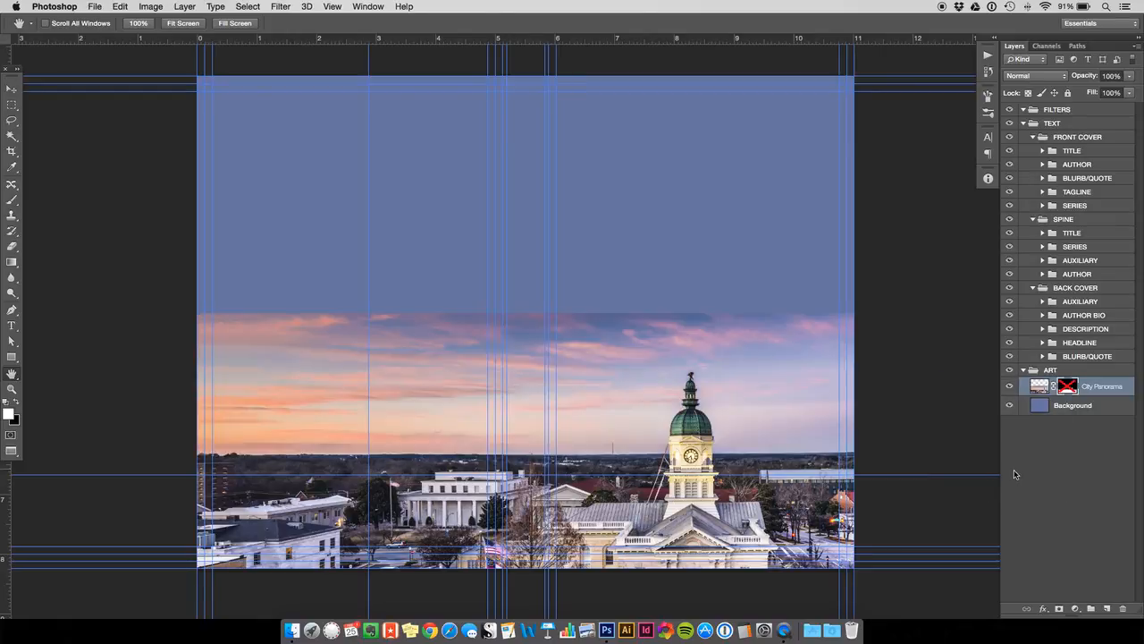
right_click(1068, 387)
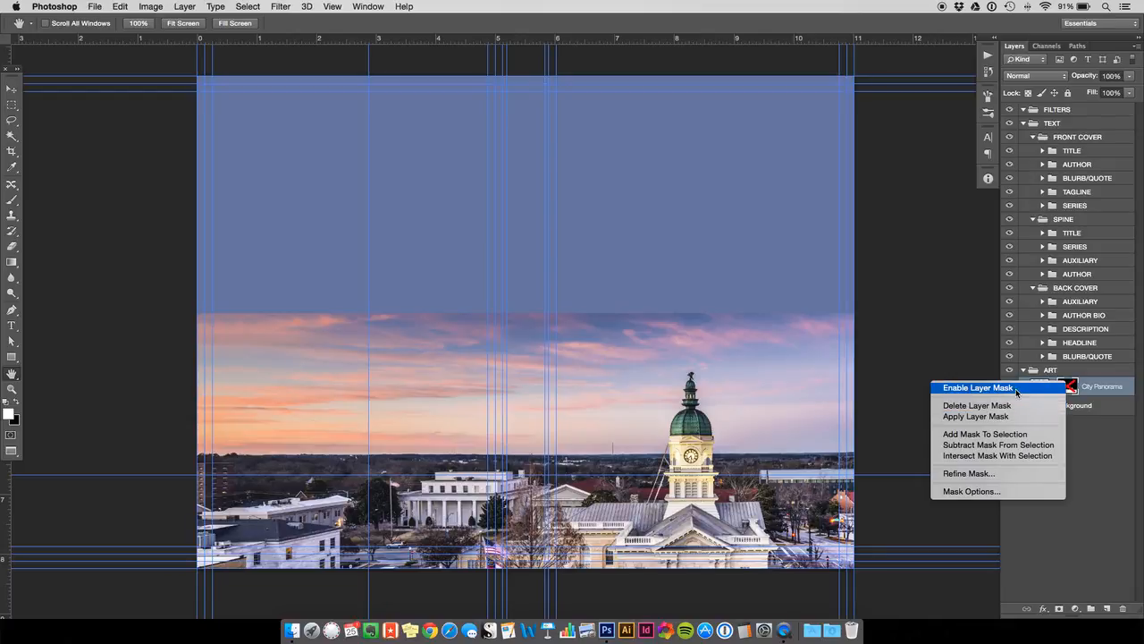
left_click(1016, 388)
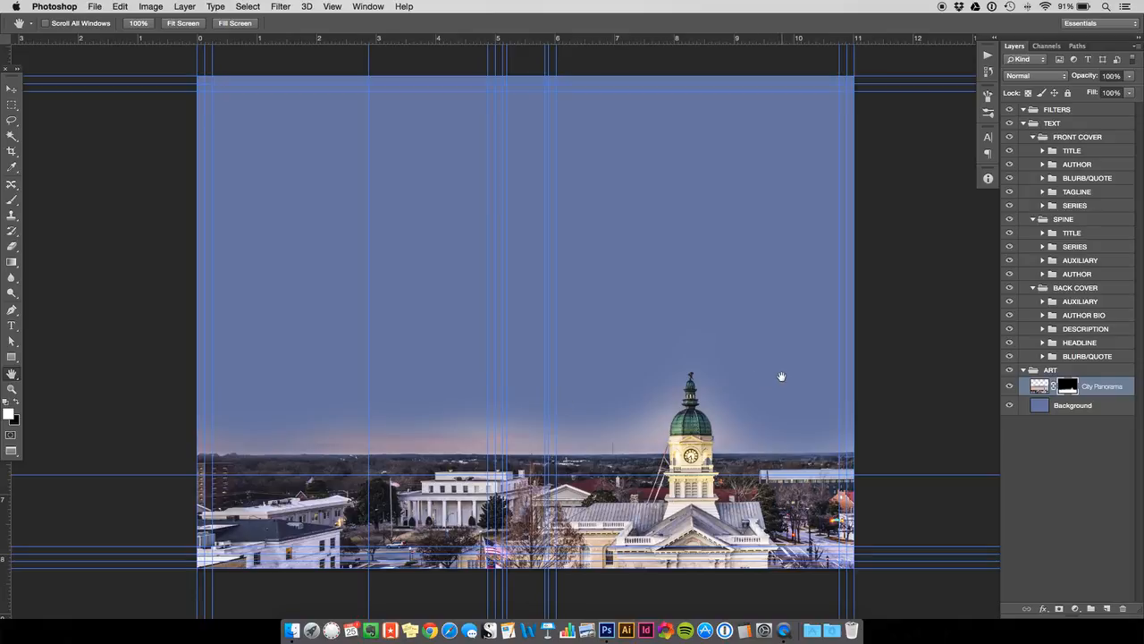
- Preview the finished cover TEST RUN.jpg from the Desktop folder in Finder and return to the Photoshop document
left_click(292, 630)
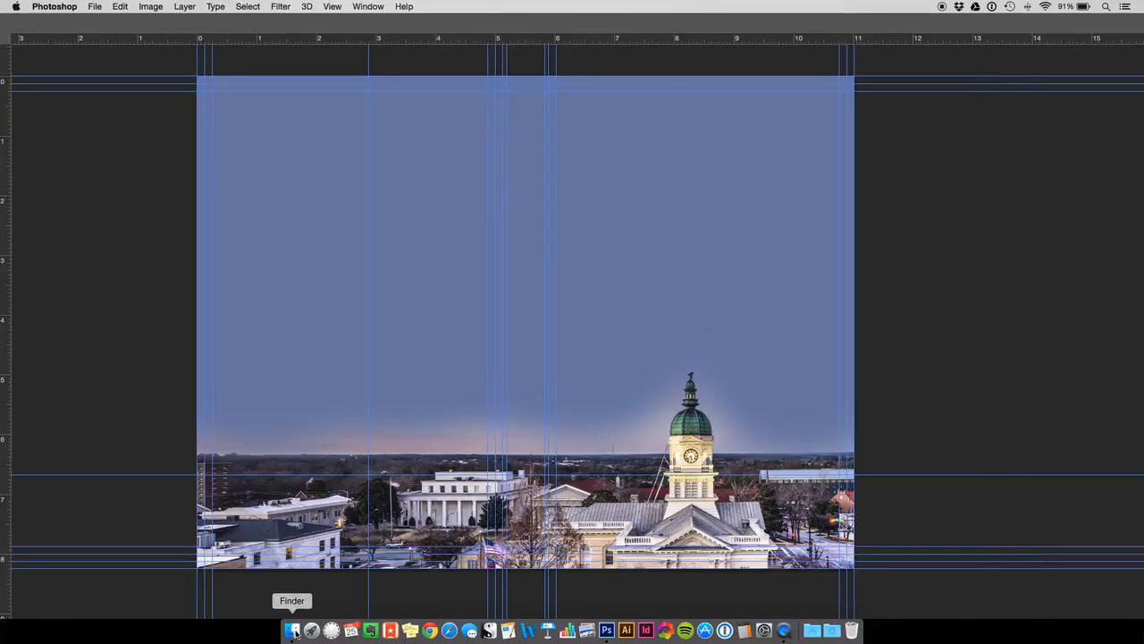
left_click(353, 320)
key("space")
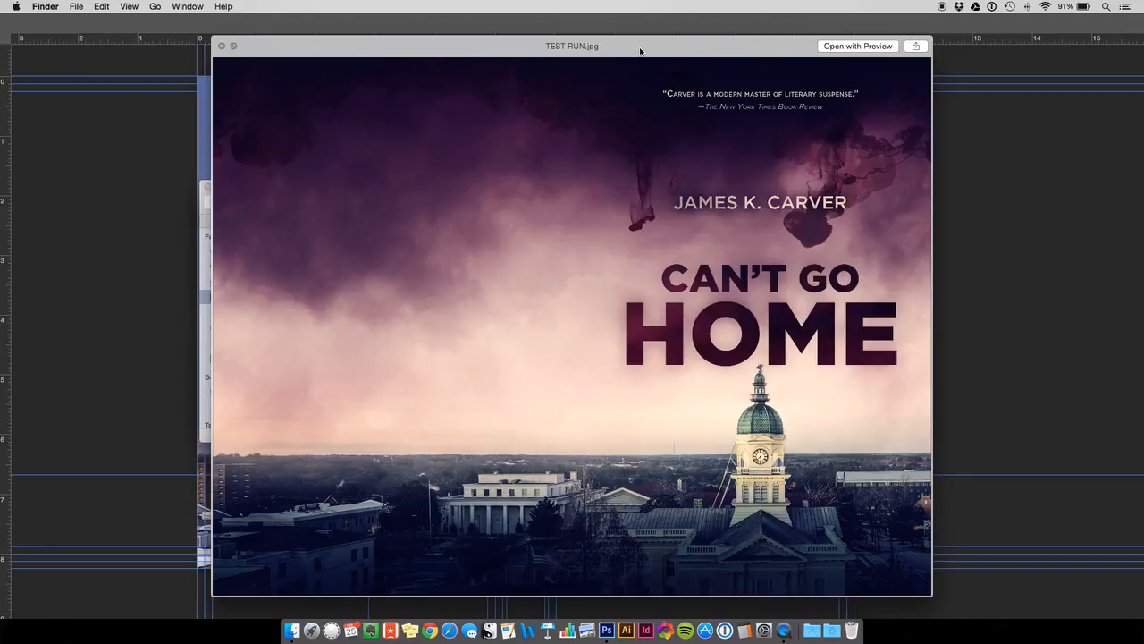
key("space")
left_click(987, 283)
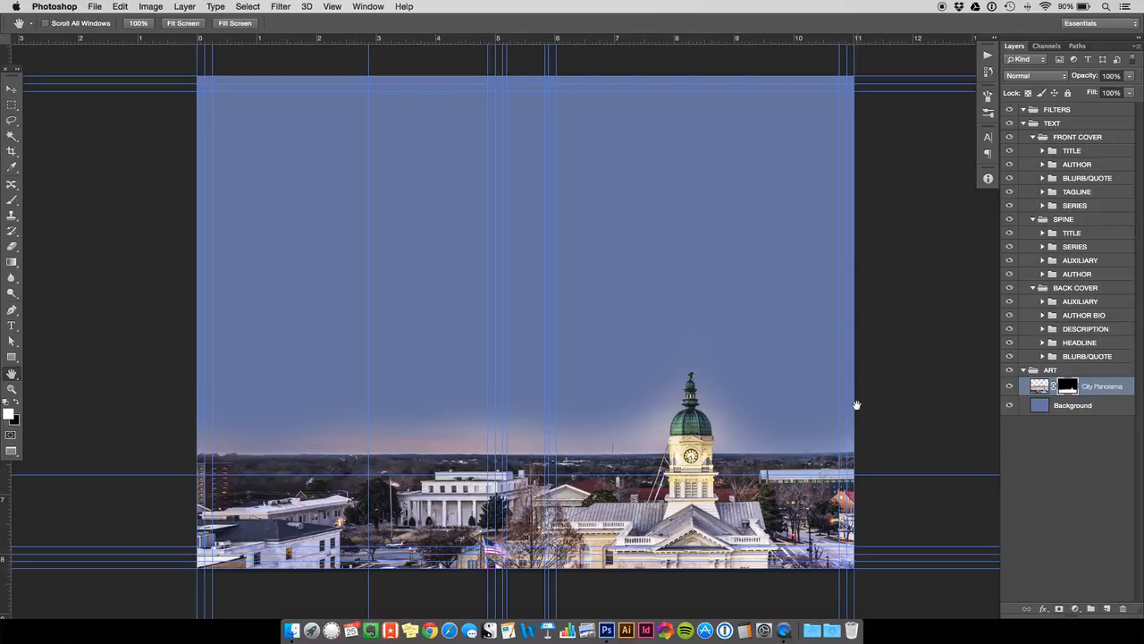
- Open shutterstock_152240441.jpg from the Desktop's Stock folder in Photoshop
left_click(291, 630)
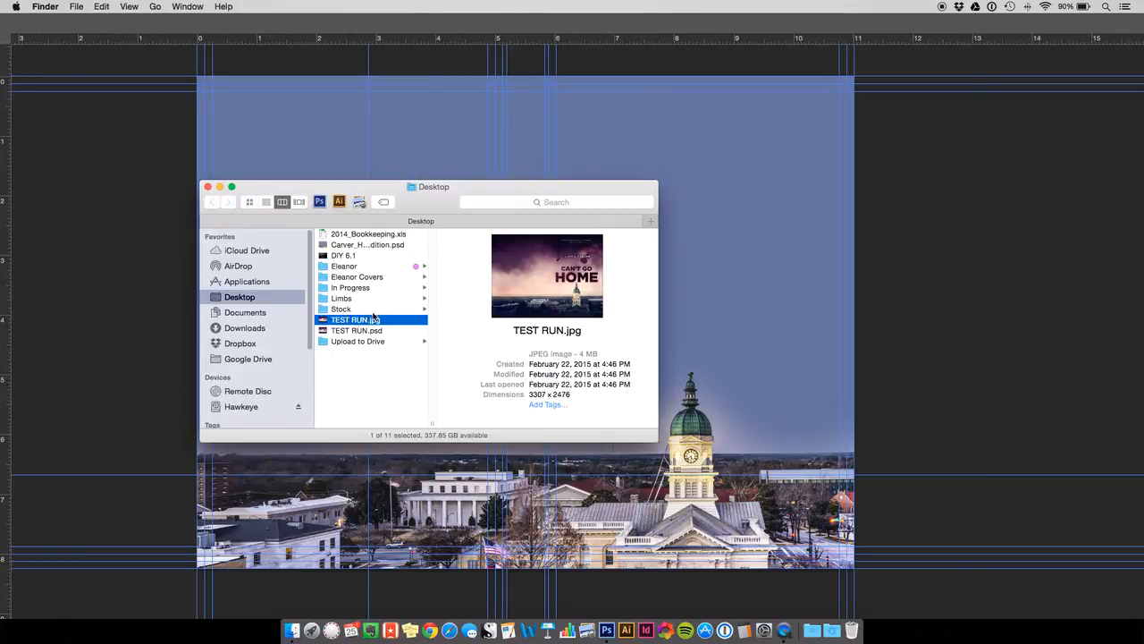
left_click(374, 310)
left_click(495, 270)
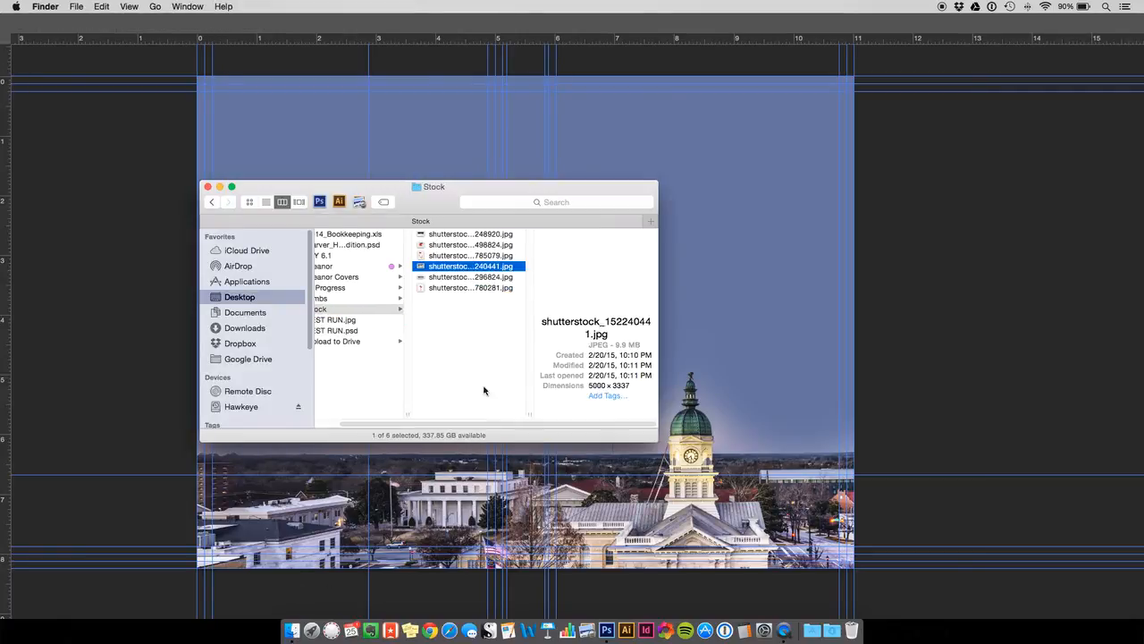
left_click_drag(450, 270, 607, 630)
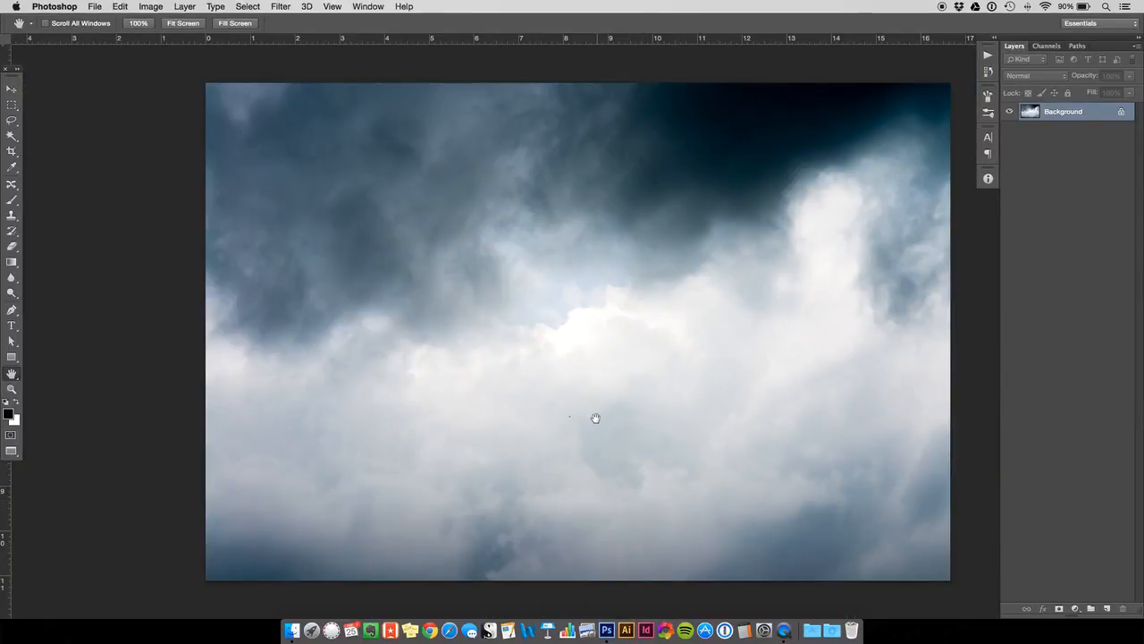
- Remove the small dark speck near the centre of the cloud photo with the Clone Stamp tool, using the surrounding sky
left_click(11, 388)
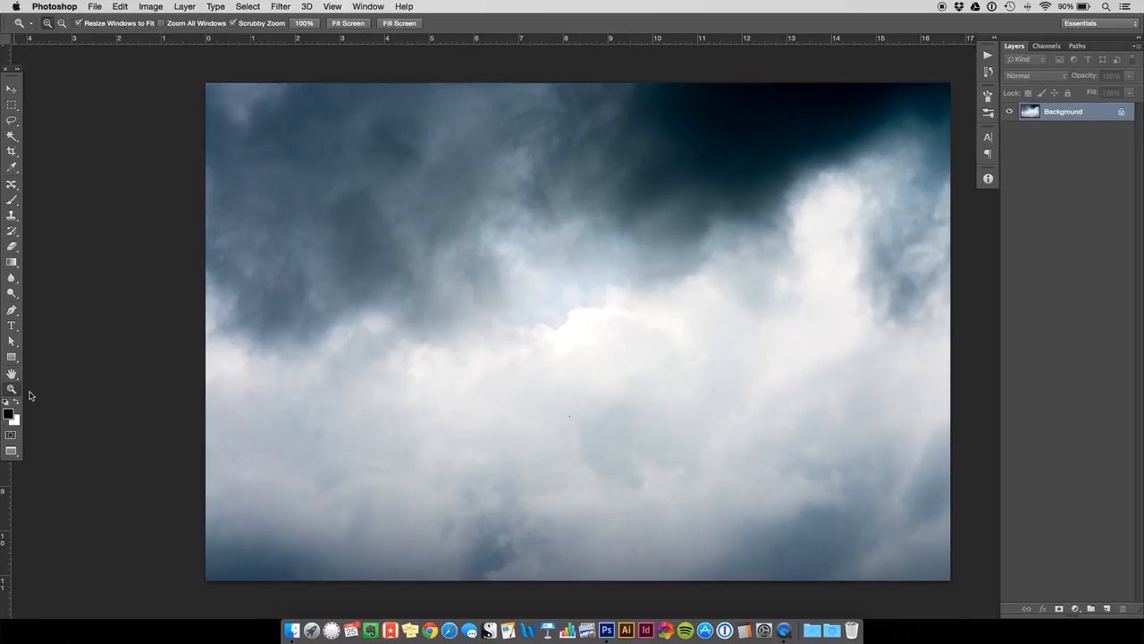
mouse_move(575, 416)
left_mouse_down()
mouse_move(577, 432)
mouse_move(563, 410)
left_mouse_up()
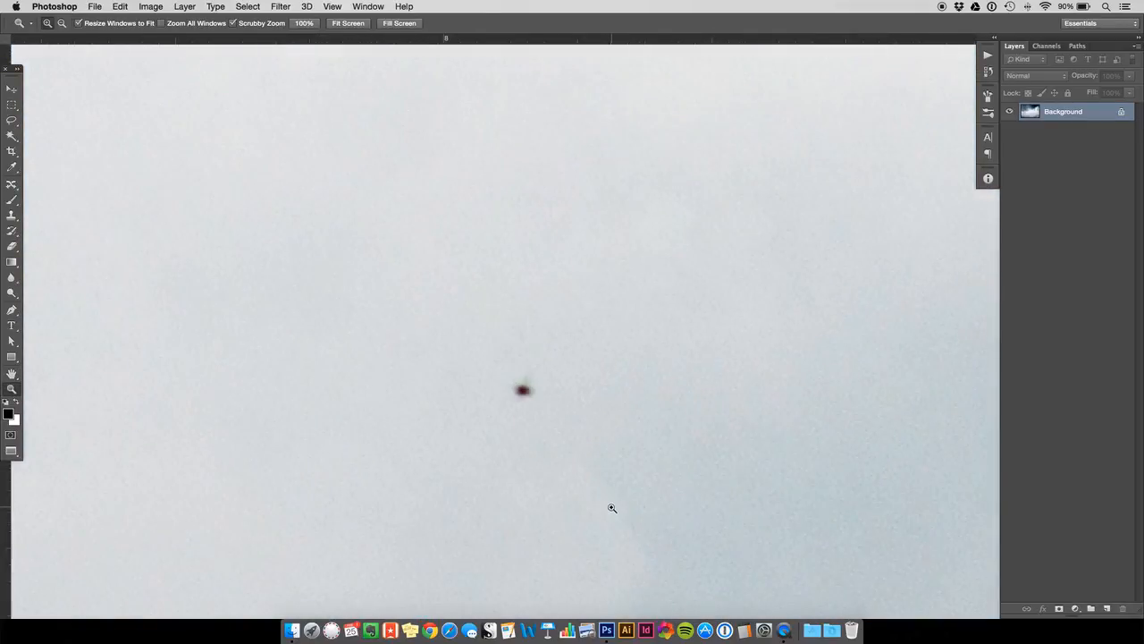
left_click(11, 89)
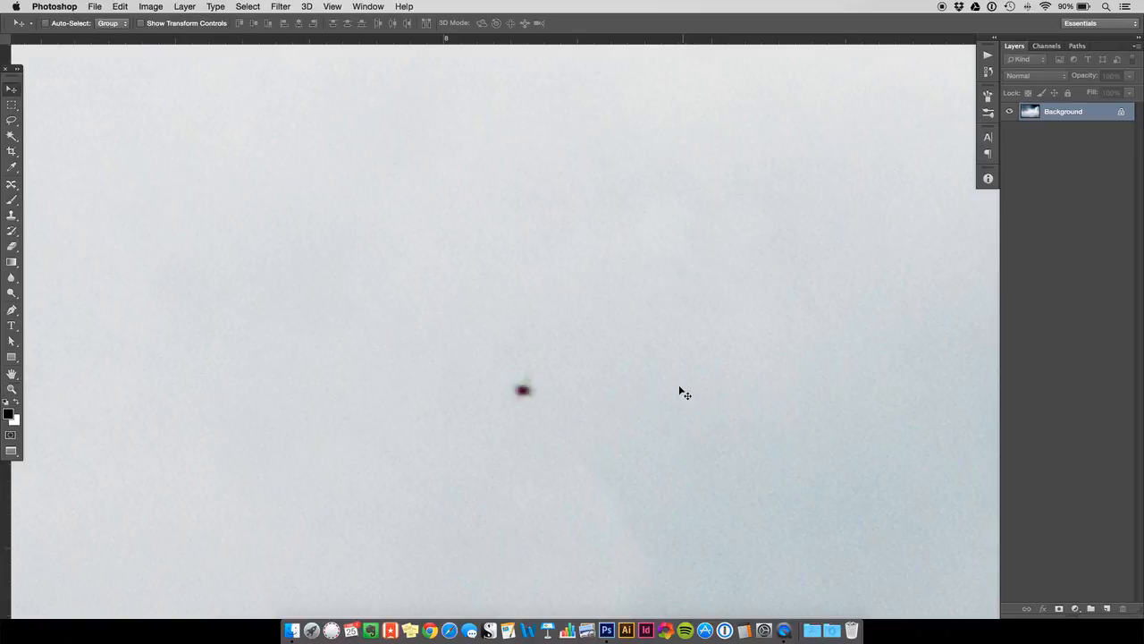
left_click(12, 215)
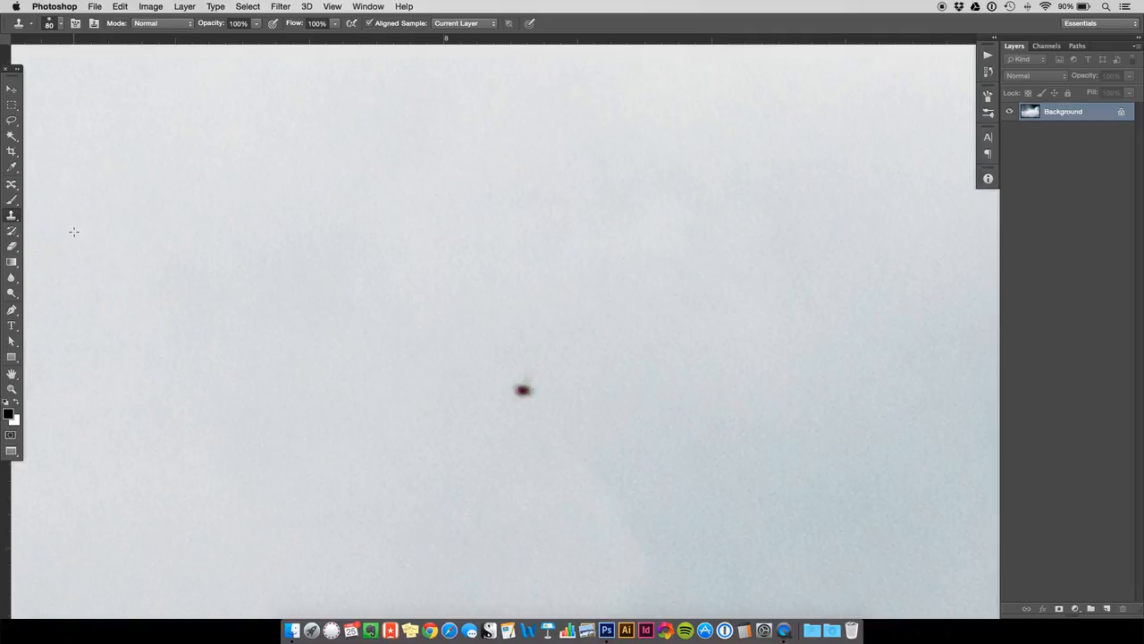
left_click(13, 216)
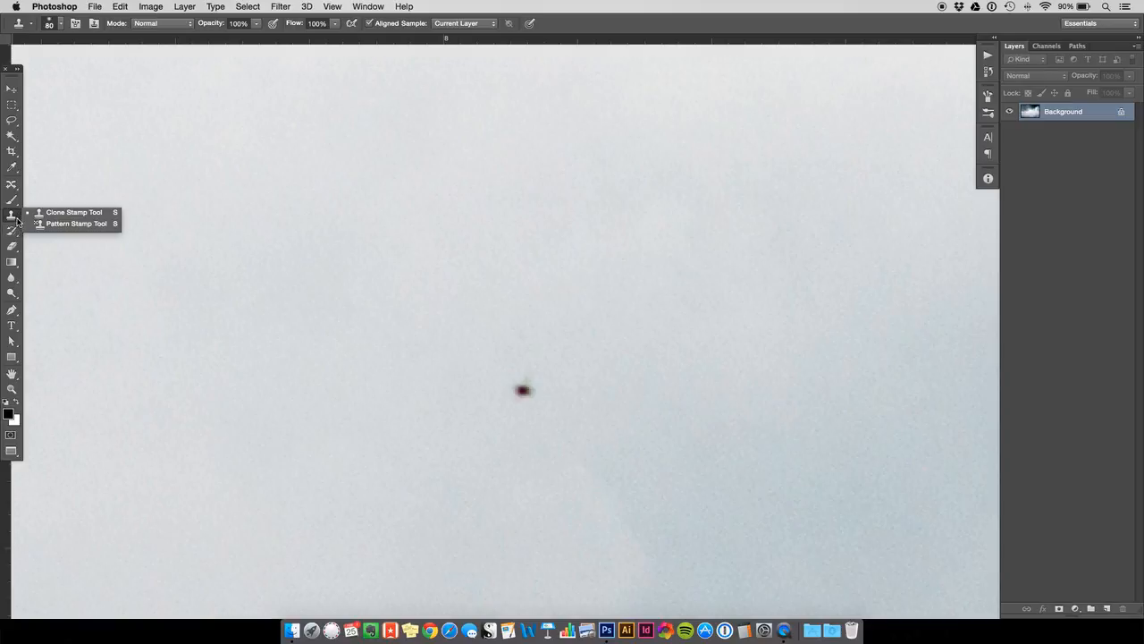
left_click(14, 219)
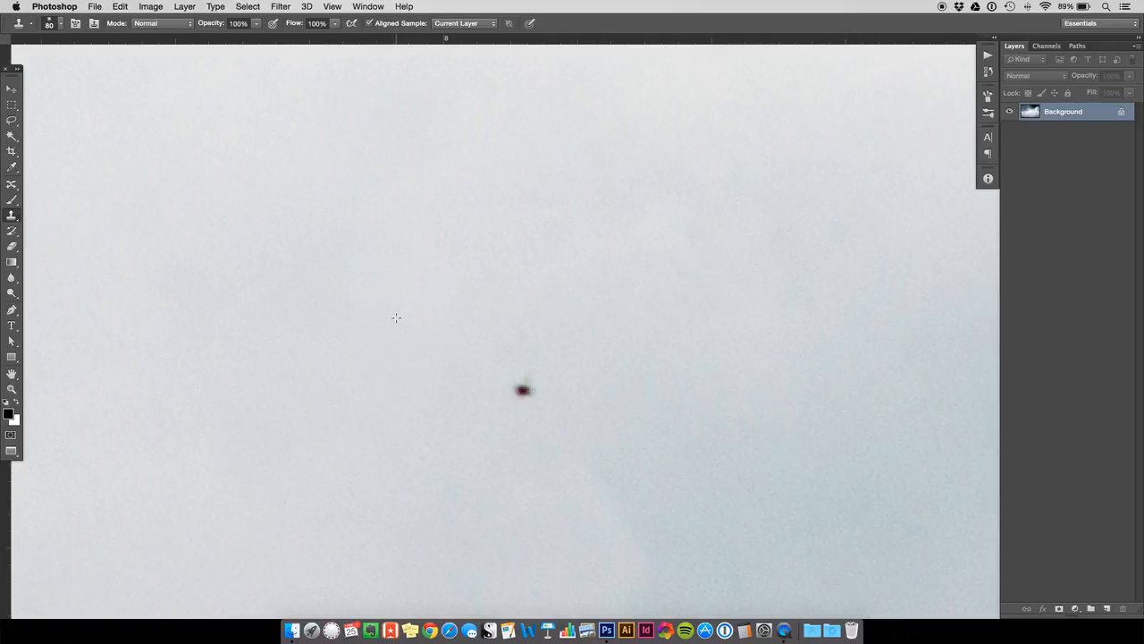
mouse_move(483, 321)
left_mouse_down()
mouse_move(553, 341)
mouse_move(523, 391)
left_mouse_up()
key("super+z")
left_click(525, 389)
key("super+z")
left_click(524, 387)
key("super+z")
left_click(524, 388)
left_click(823, 366)
key("super+z")
left_click(766, 376)
key("super+z")
- Copy the entire cloud photo and close its file without saving the changes
left_click(12, 89)
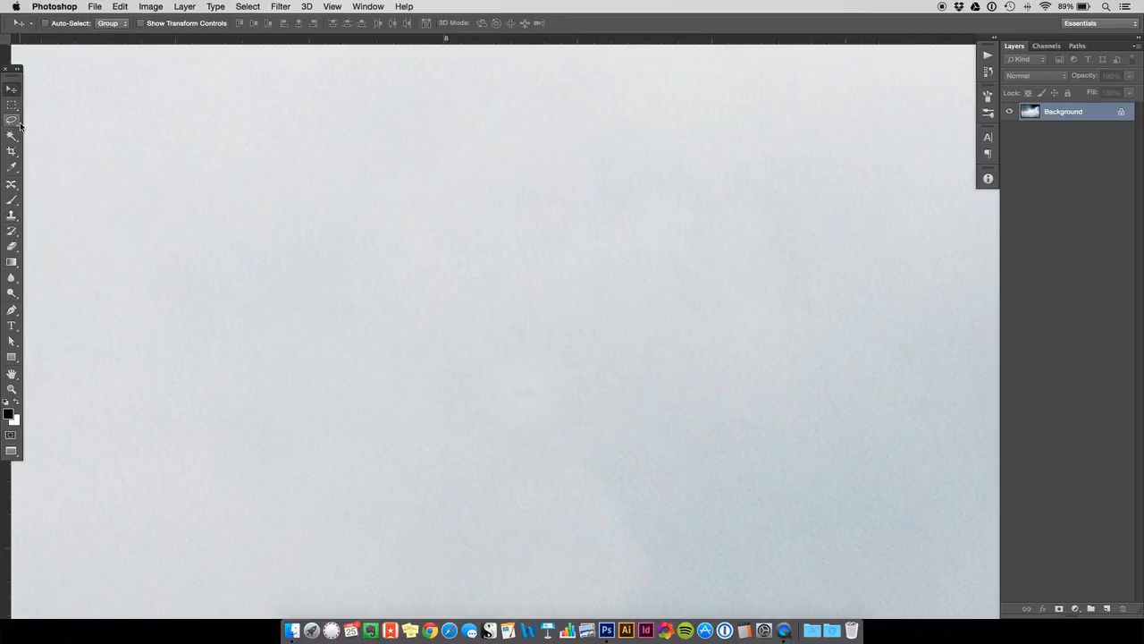
key("super+minus")
key("super+minus")
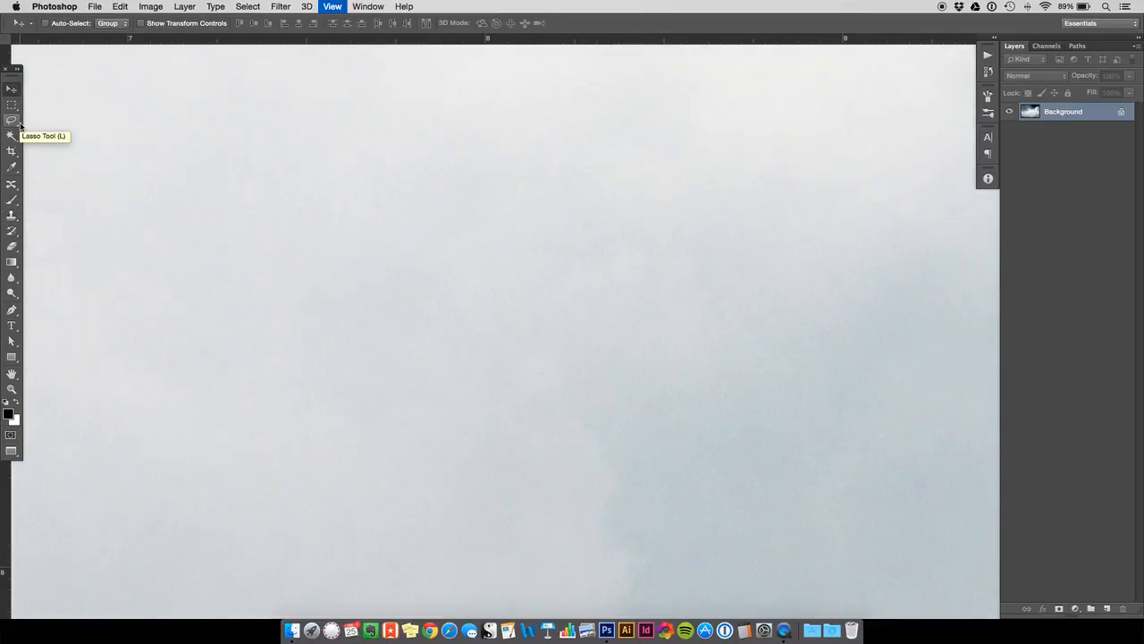
key("super+minus")
key("super+minus")
key("super+minus")
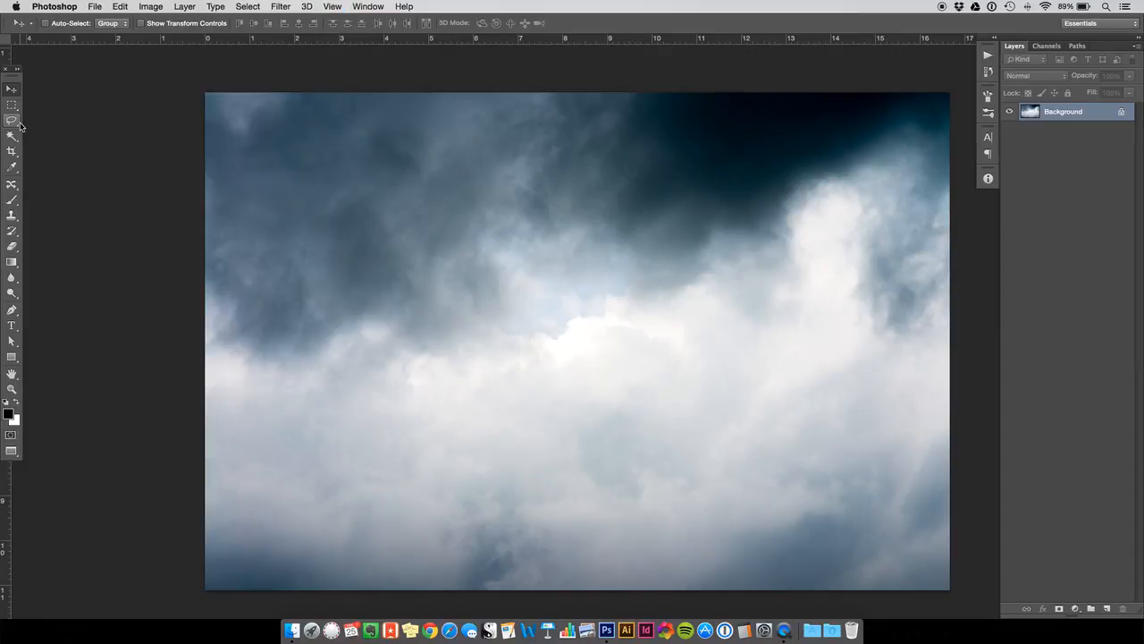
key("super+a")
key("super+c")
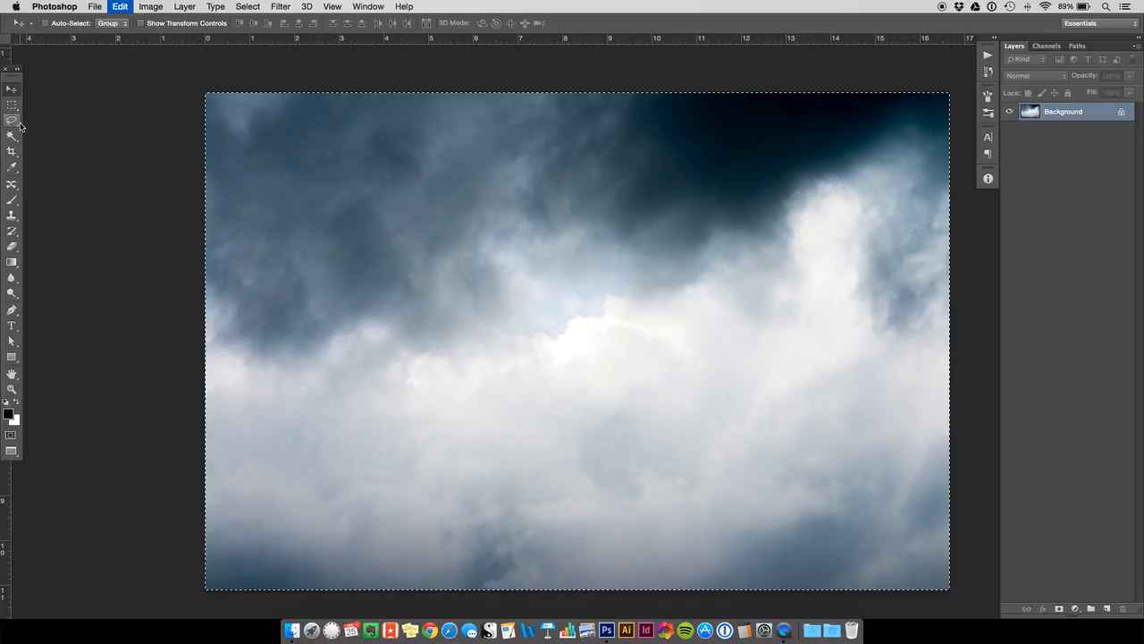
key("super+w")
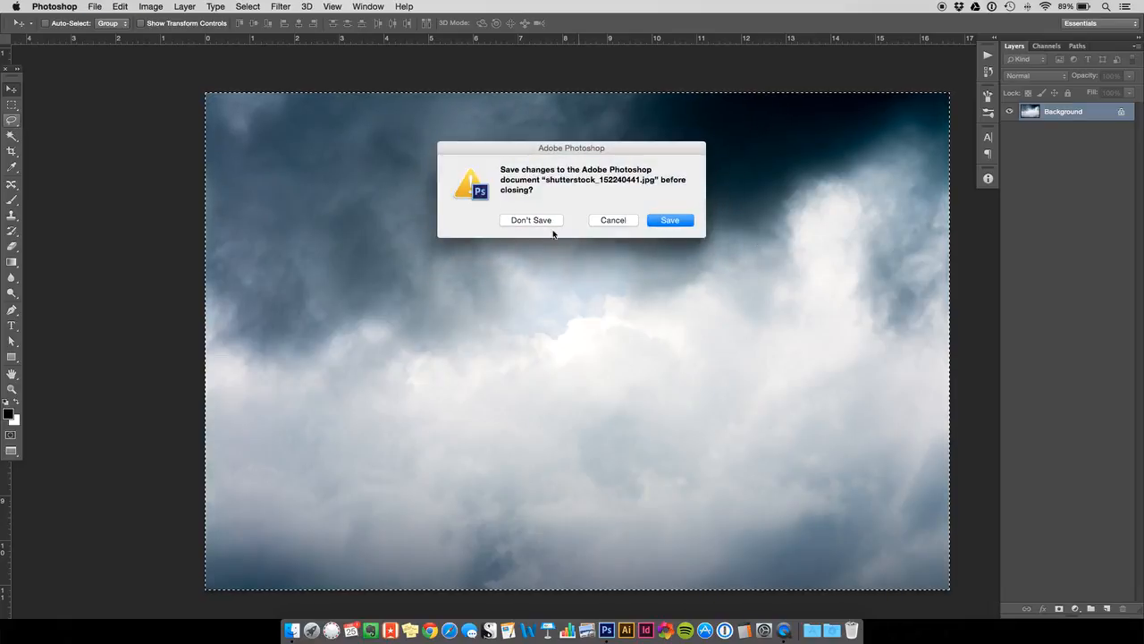
left_click(535, 221)
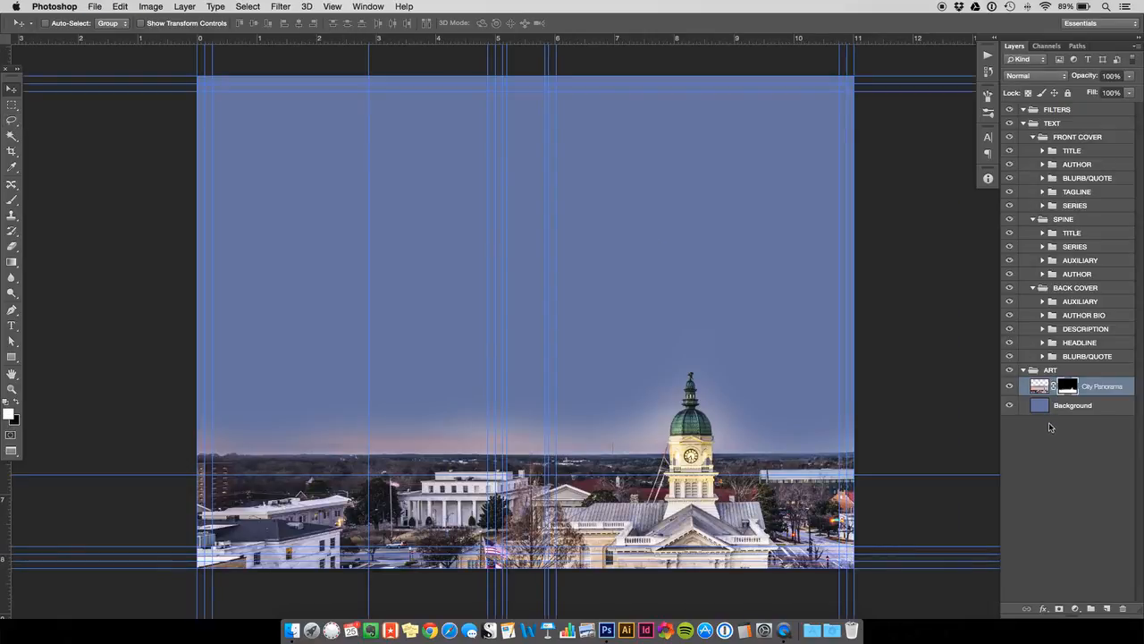
- Paste the clouds into the cover document above City Panorama and name the new layer Cloud Texture
key("super+v")
double_click(1074, 386)
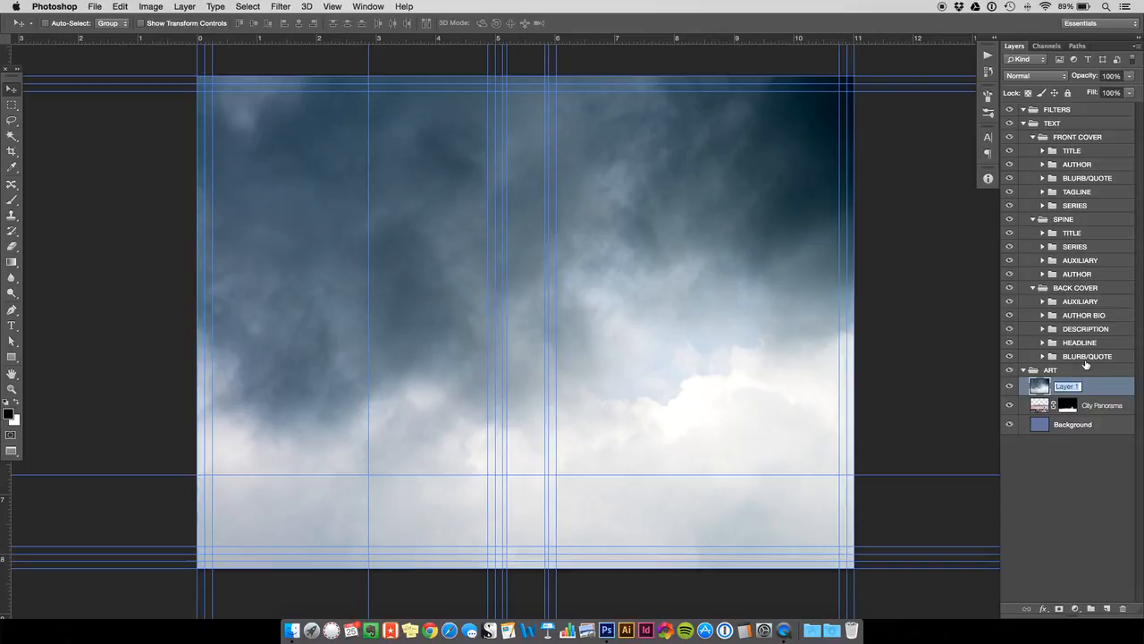
type("Cloud Texture")
key("Return")
- Scale the Cloud Texture layer down proportionally to about 66.8% so it spans the cover's width
key("super+minus")
key("super+minus")
key("super+t")
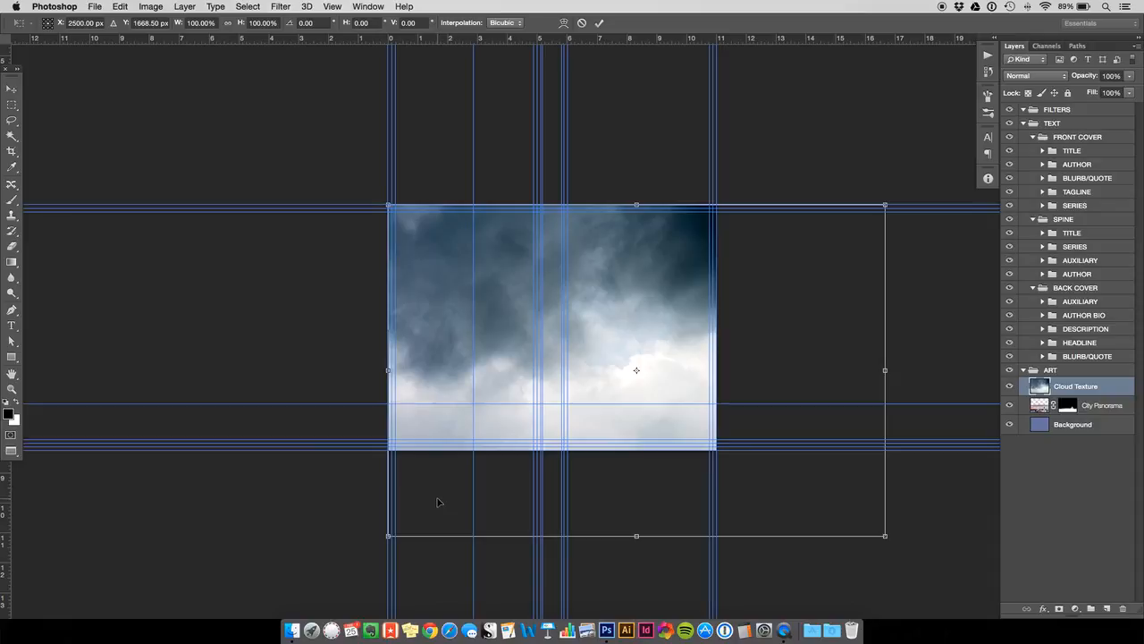
left_click_drag(885, 535, 720, 426)
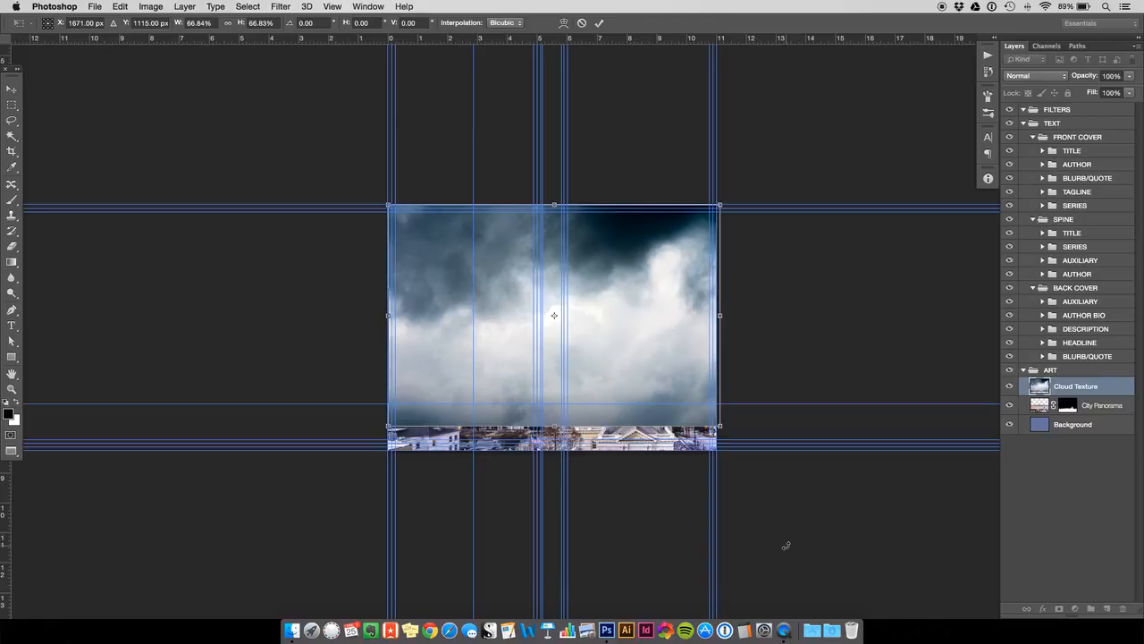
key("Return")
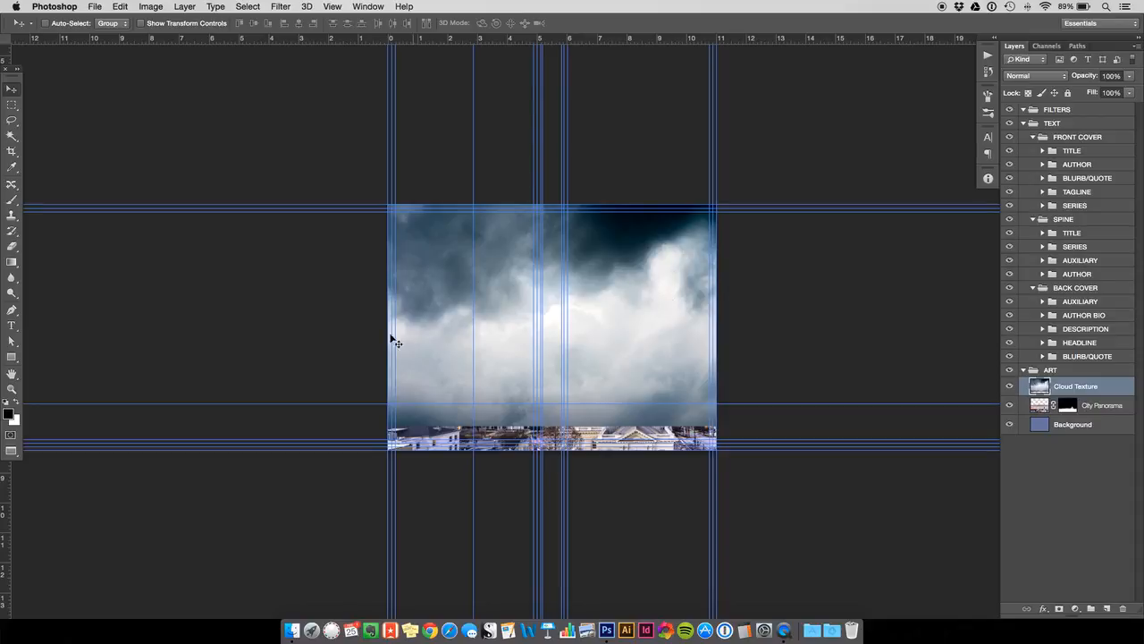
- Move the Cloud Texture up about 1.09 in and place its layer between City Panorama and Background
left_click(1009, 386)
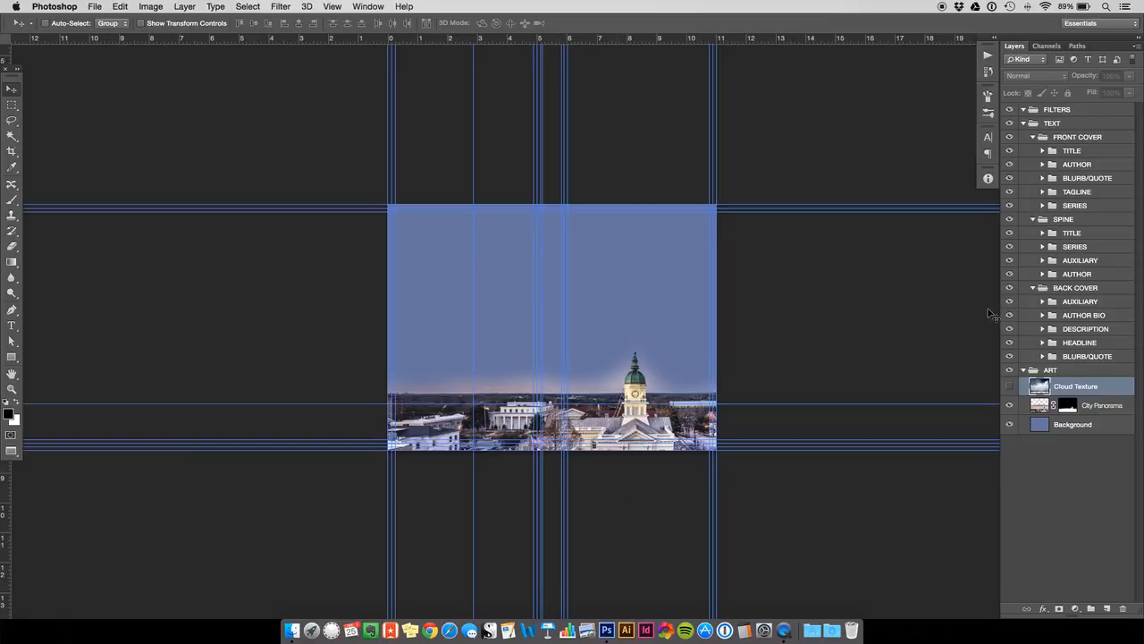
left_click(1010, 385)
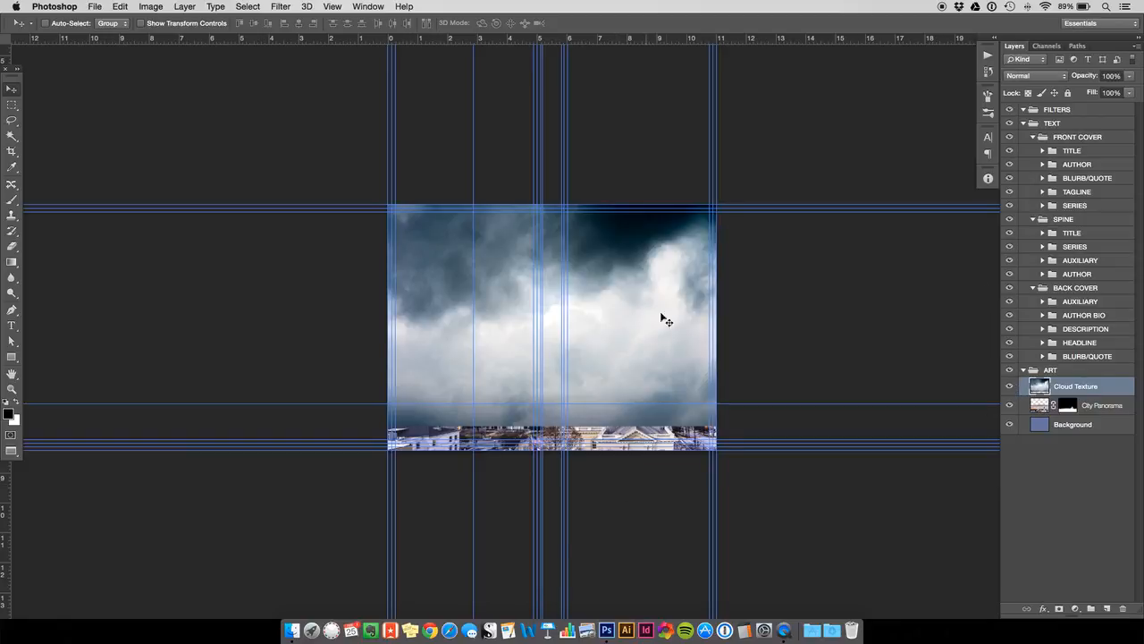
mouse_move(654, 341)
left_mouse_down()
mouse_move(657, 294)
mouse_move(659, 329)
left_mouse_up()
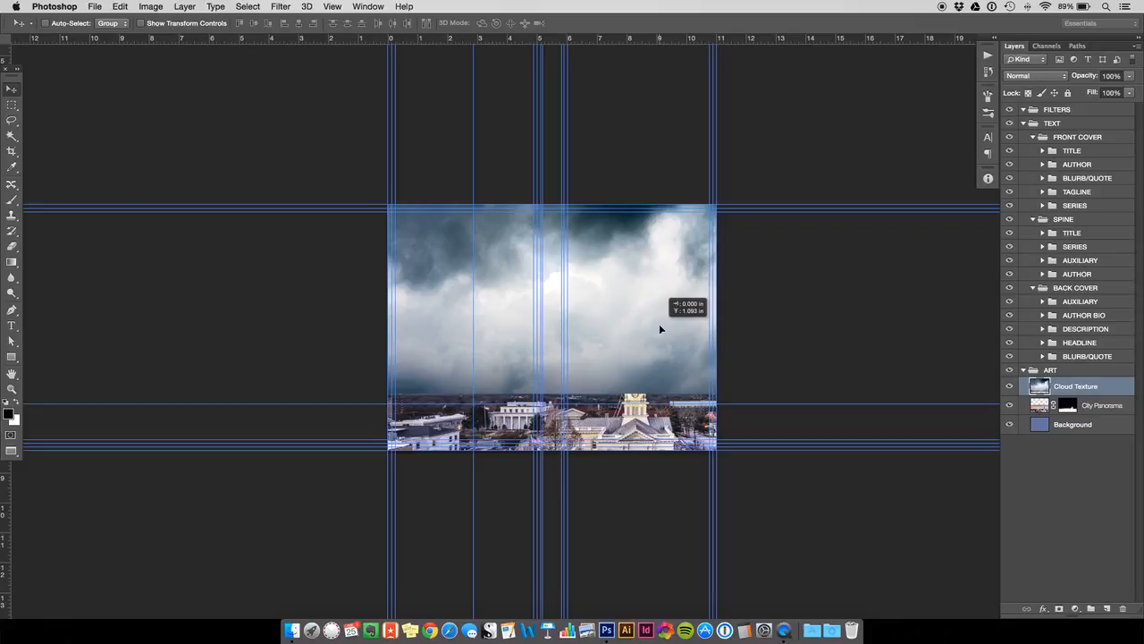
left_click_drag(660, 329, 659, 329)
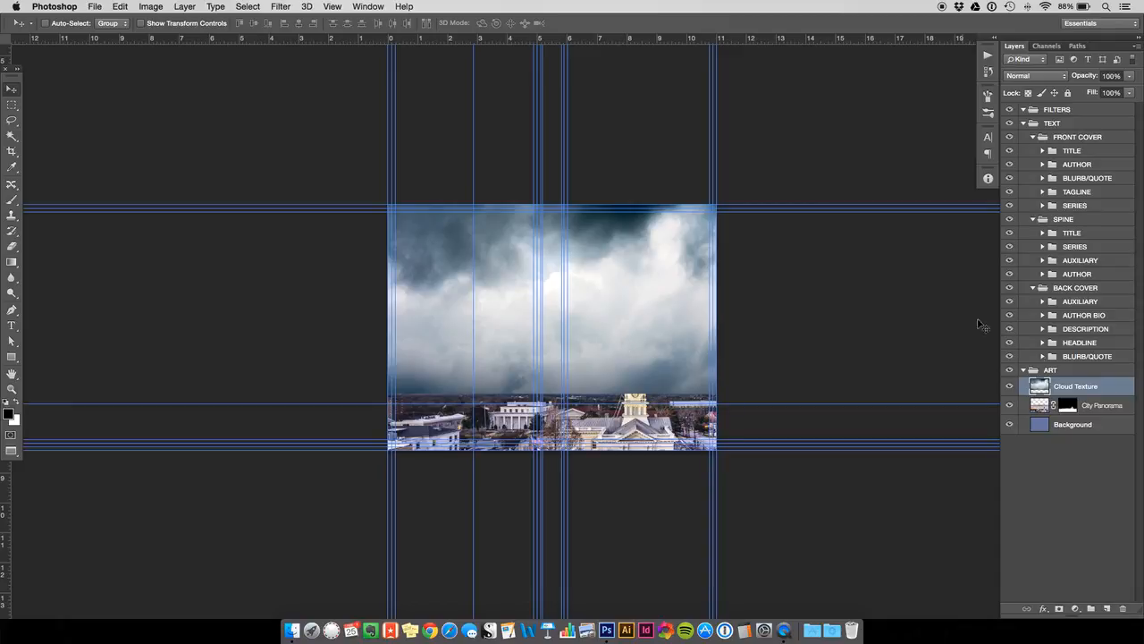
left_click_drag(1059, 386, 1051, 429)
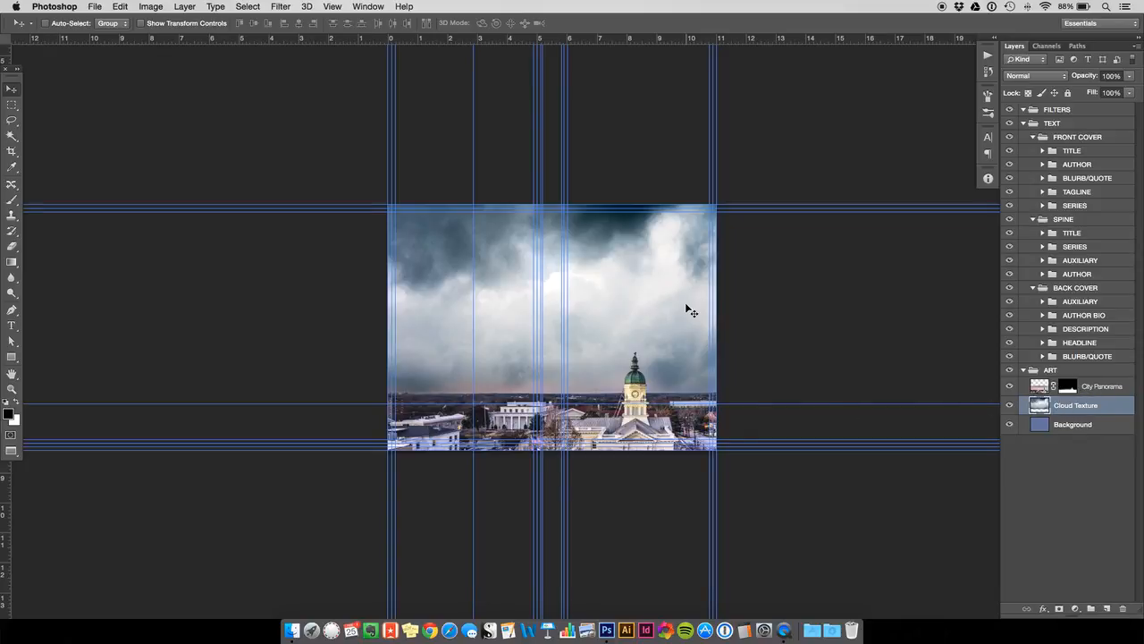
- Examine how the clouds blend with the city skyline, with the guides hidden and shown
key("super+semicolon")
key("super+equal")
key("super+equal")
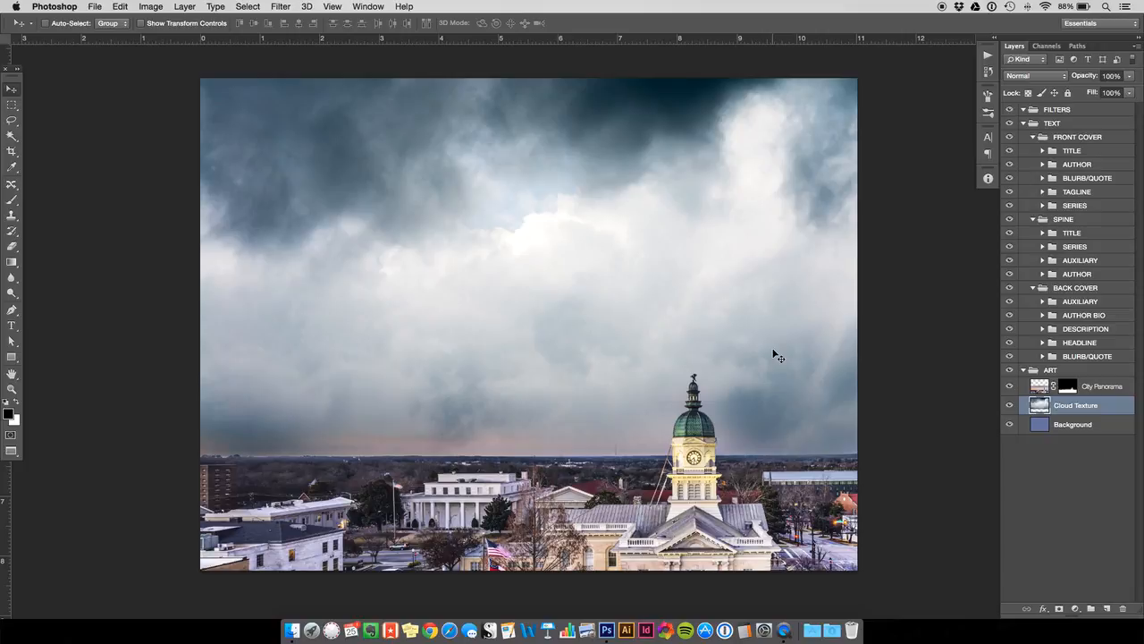
key("super+semicolon")
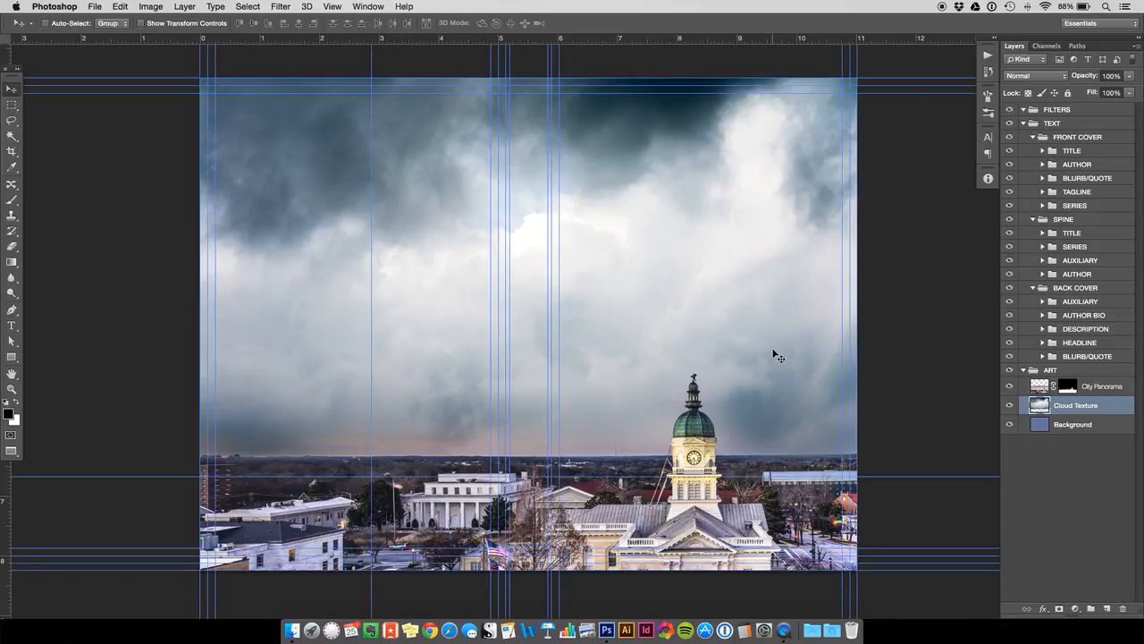
key("super+semicolon")
key("super+semicolon")
key("super+semicolon")
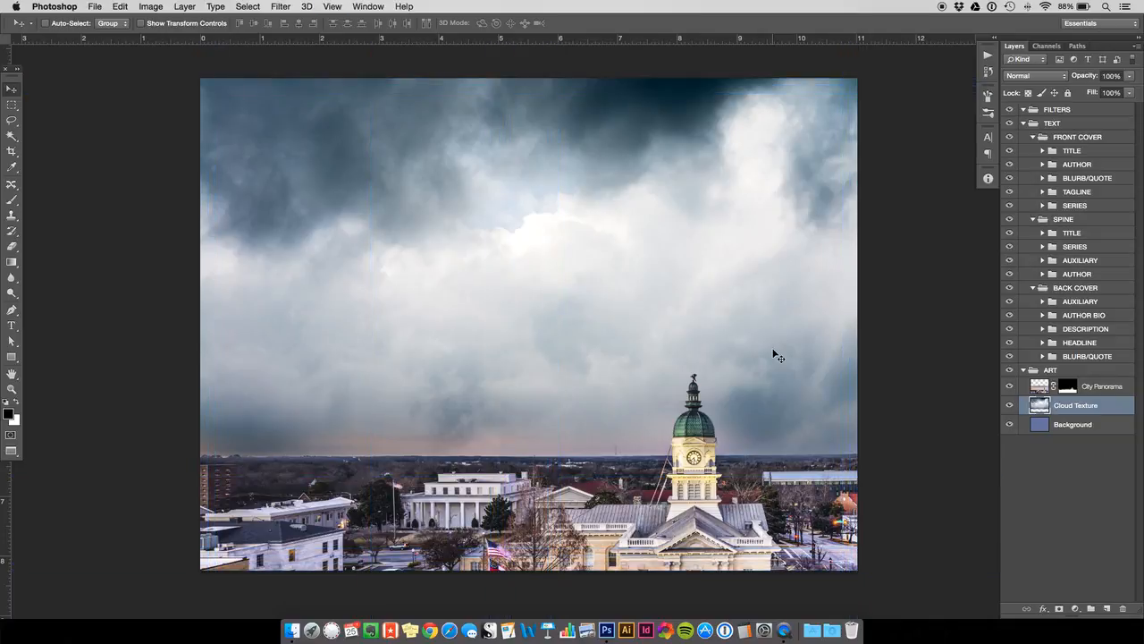
key("super+semicolon")
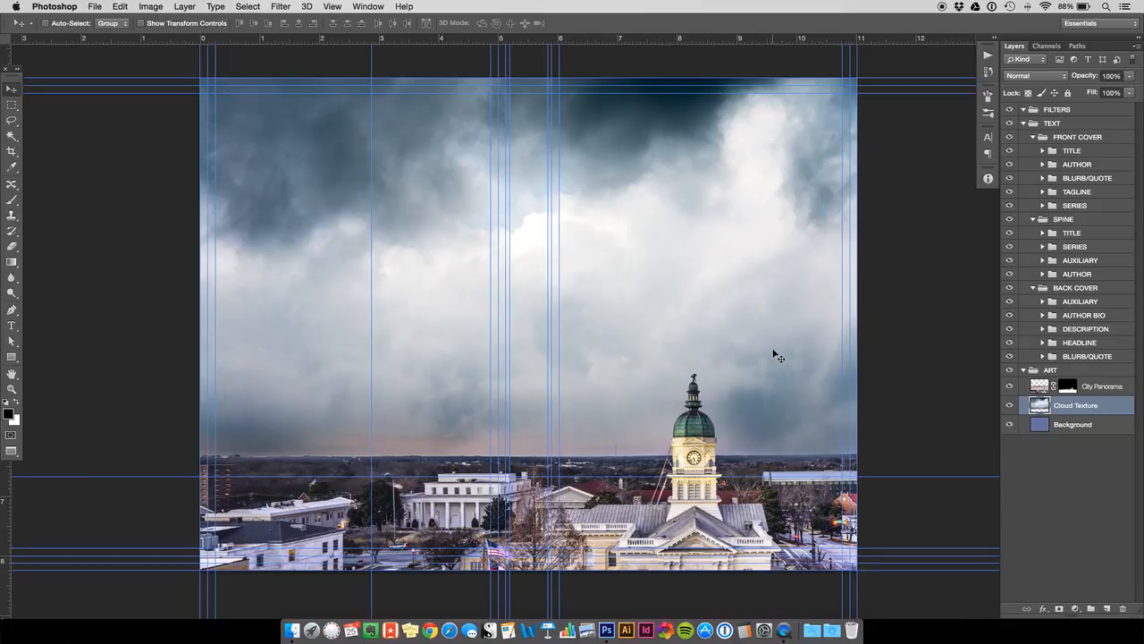
key("super+semicolon")
key("super+semicolon")
left_click(294, 630)
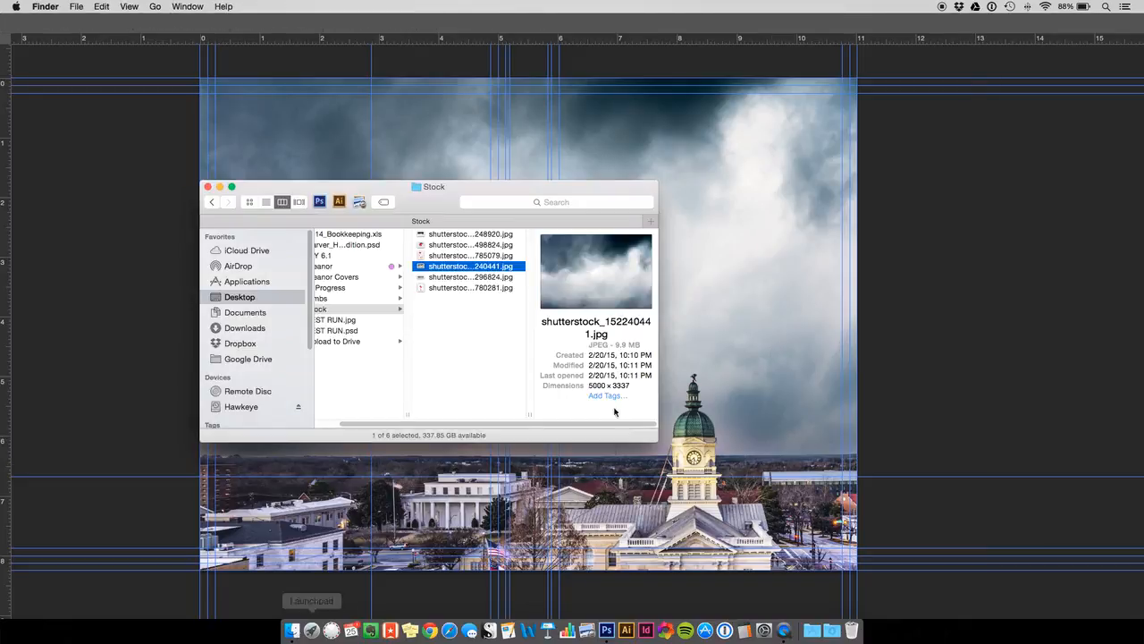
left_click(674, 346)
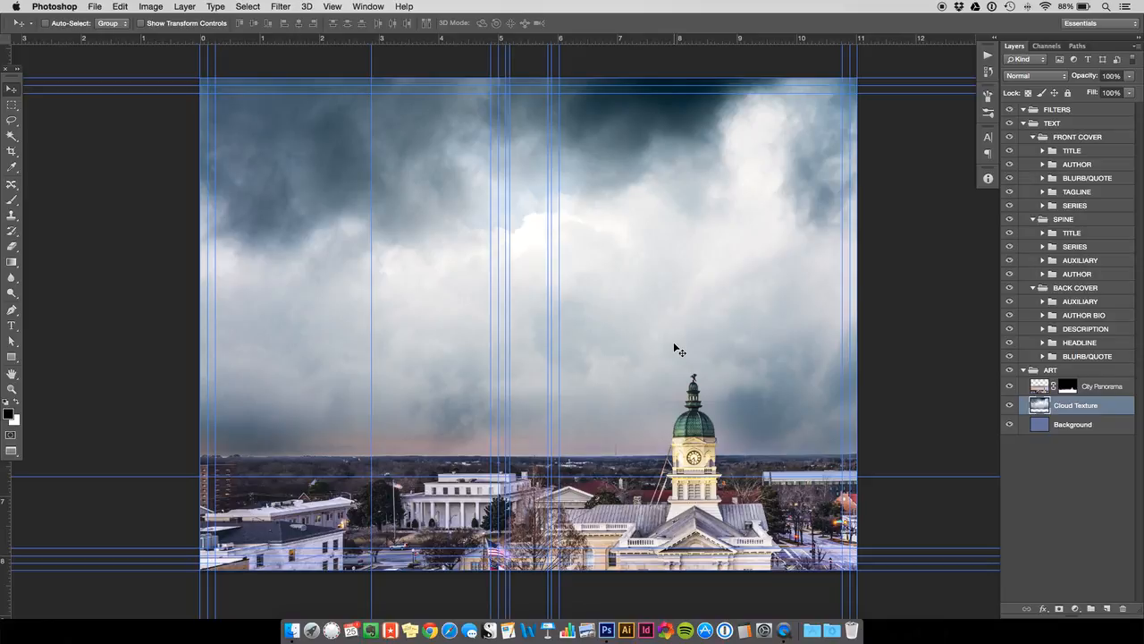
left_click(12, 105)
left_click(11, 90)
- Try a Hue/Saturation adjustment on the Cloud Texture layer with Saturation at -100, and cancel it
key("super+shift+u")
key("super+u")
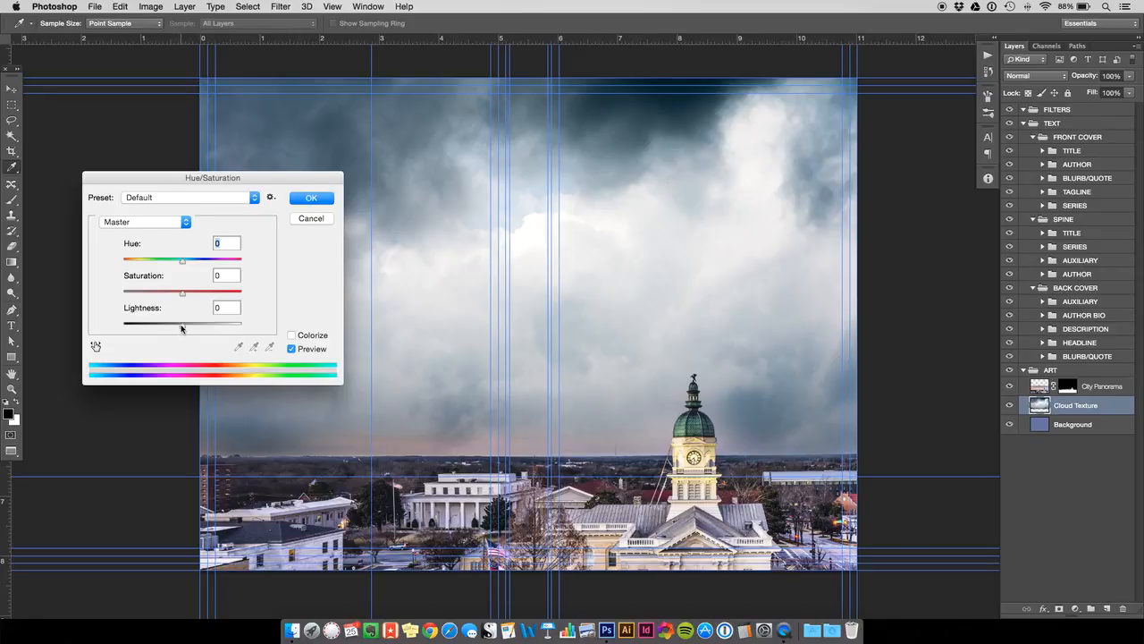
left_click_drag(182, 294, 121, 295)
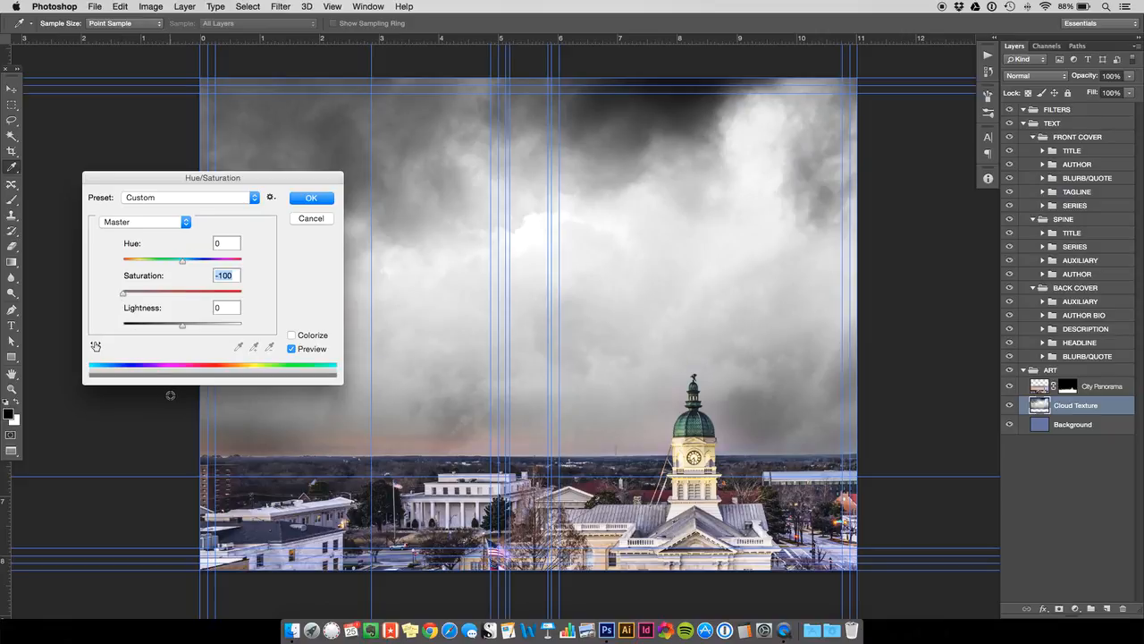
left_click(304, 220)
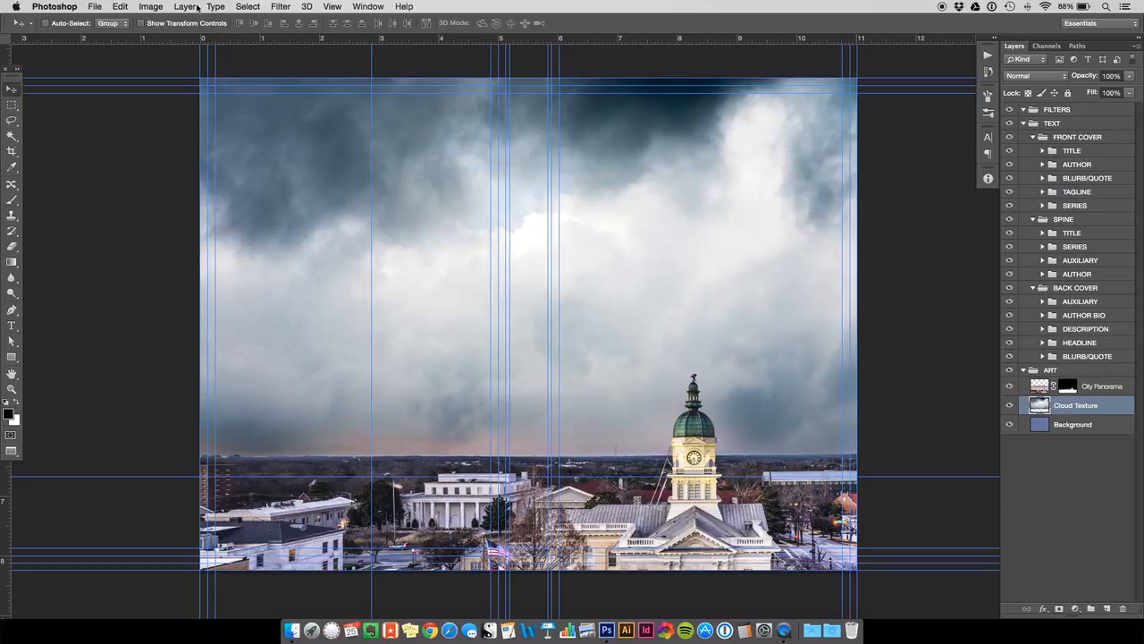
- Desaturate the Cloud Texture layer to remove its blue tint
left_click(152, 7)
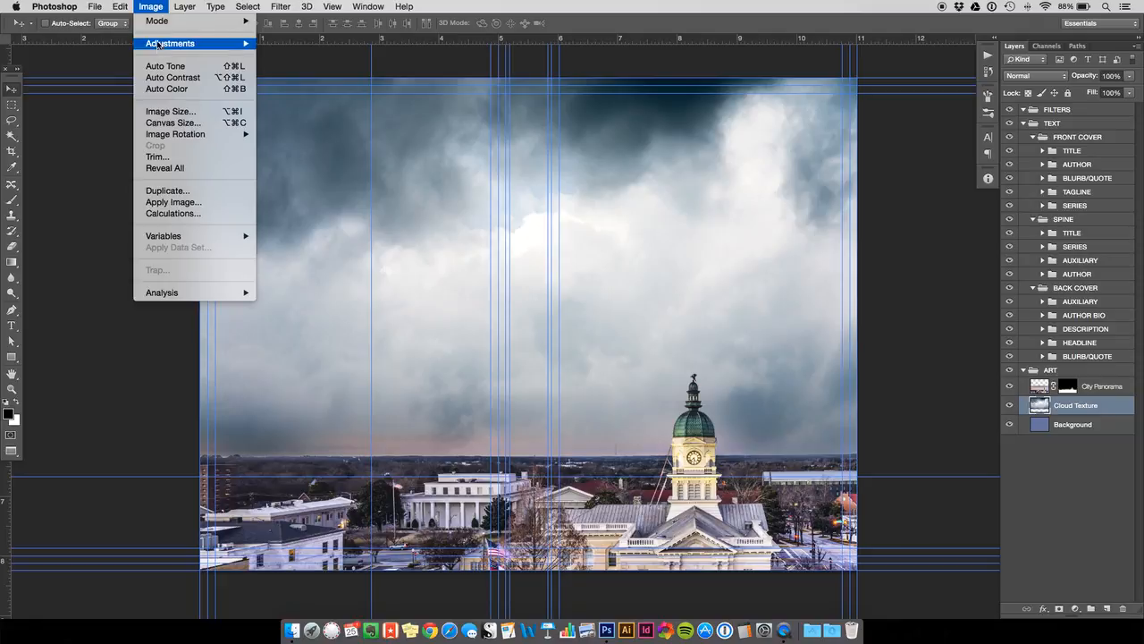
mouse_move(160, 46)
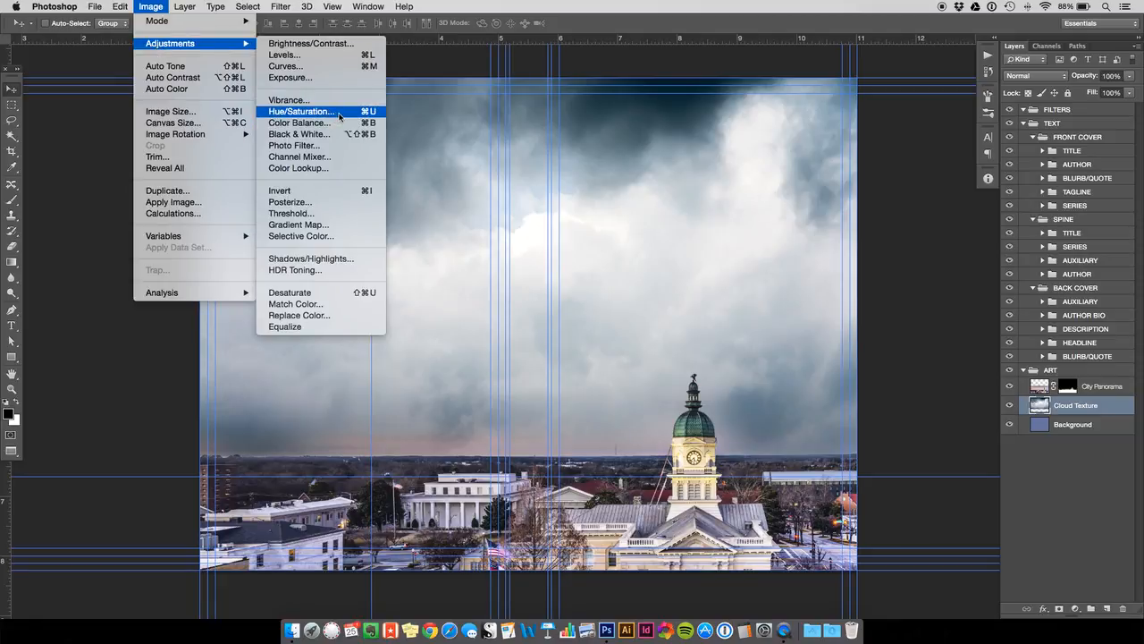
left_click(110, 181)
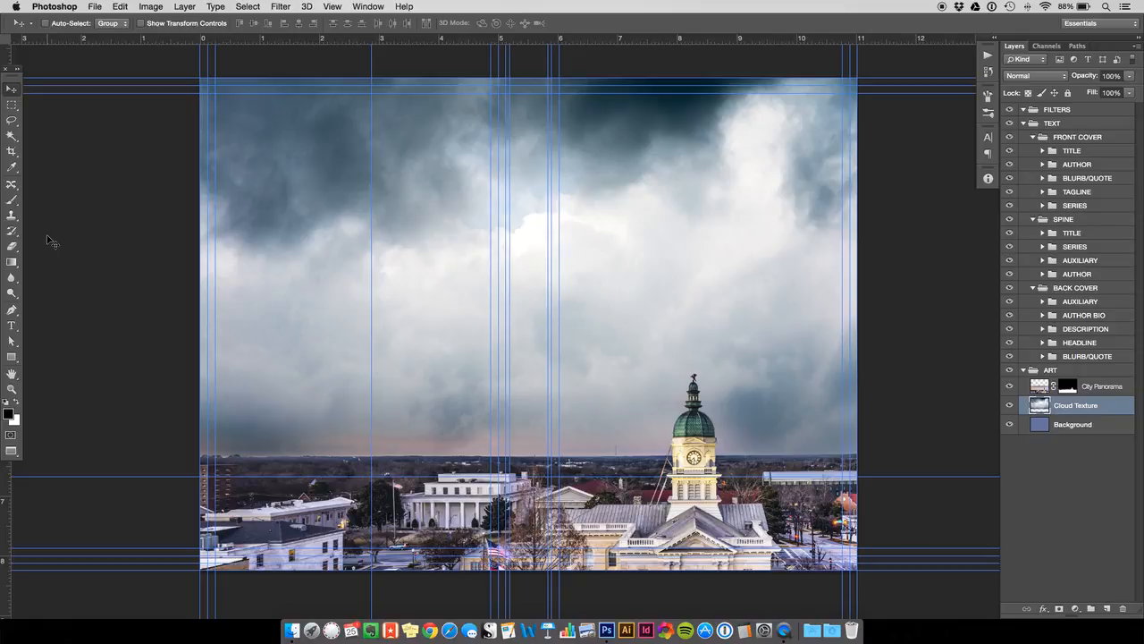
key("super+shift+u")
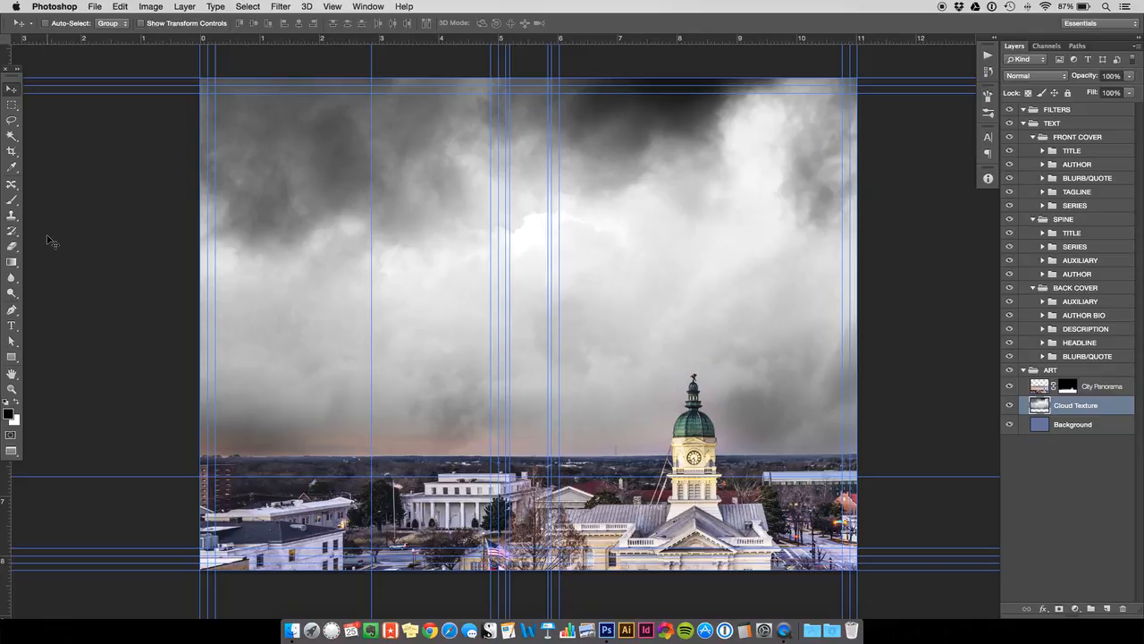
- Hide the guides and set the Cloud Texture layer's blend mode to Soft Light
key("super+semicolon")
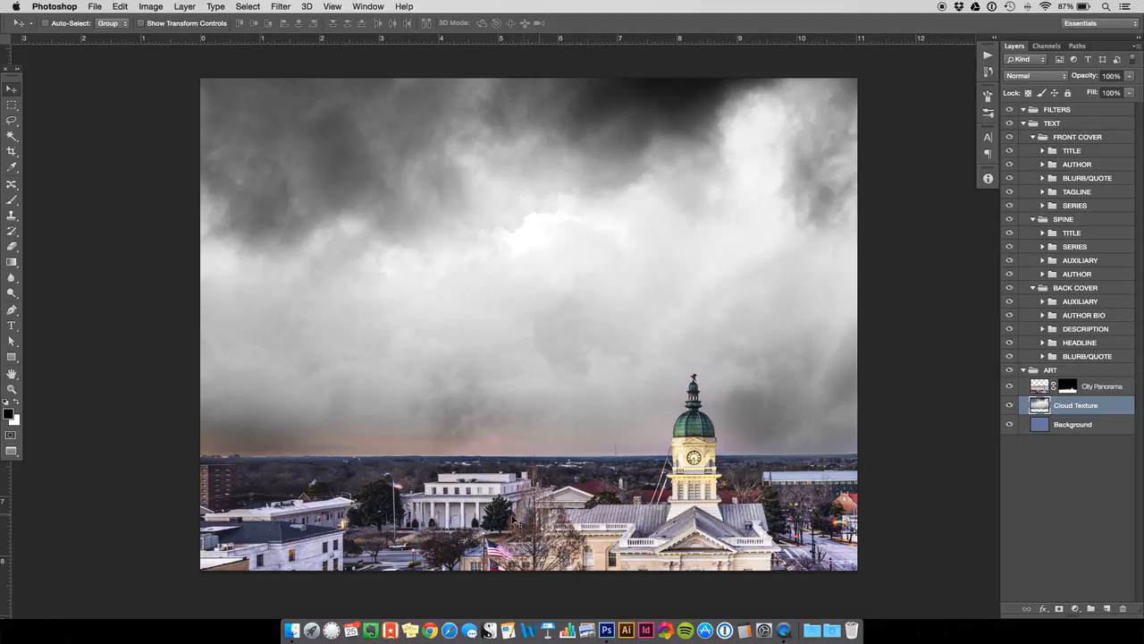
left_click(1053, 78)
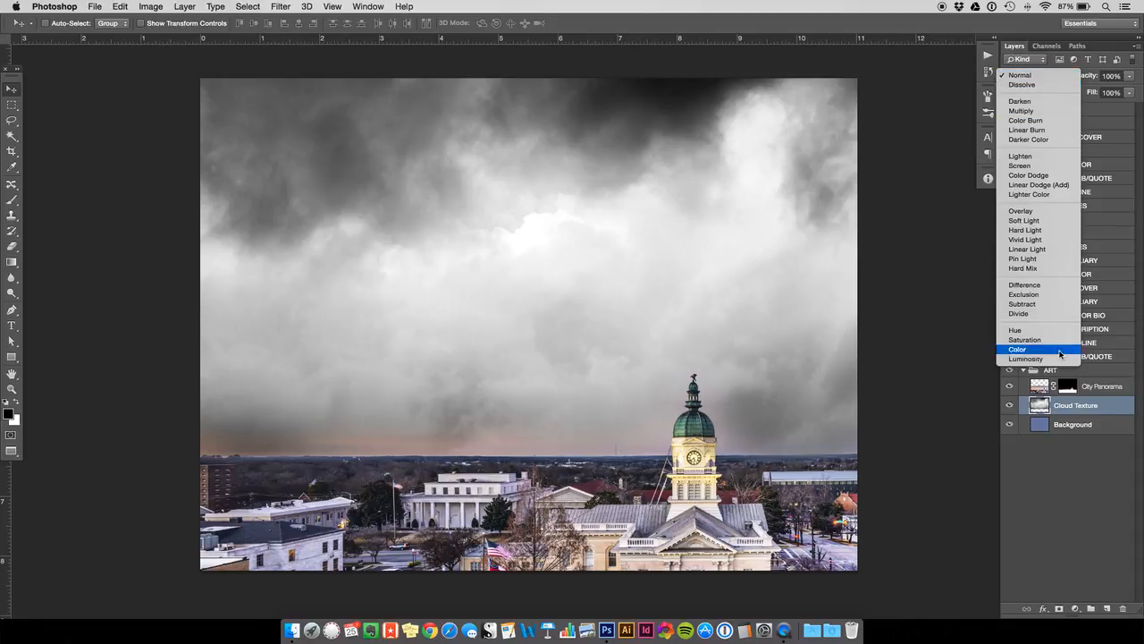
left_click(1056, 221)
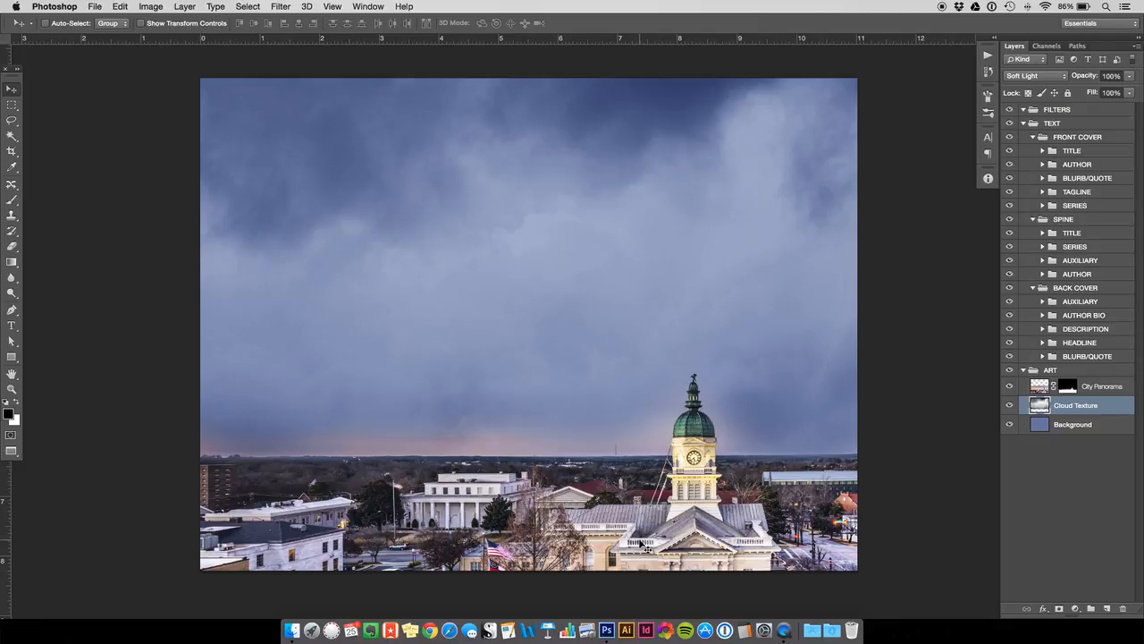
- Select the Background layer, sample the glow along the horizon, and adjust the foreground color to light pink #dab3d7
left_click(1043, 427)
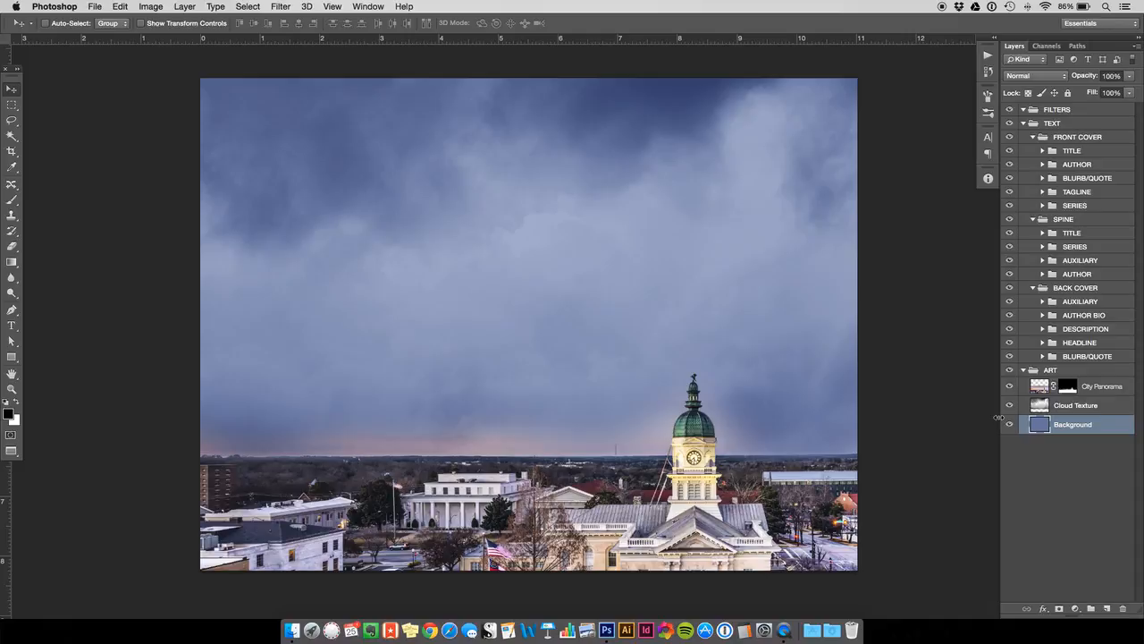
left_click(13, 168)
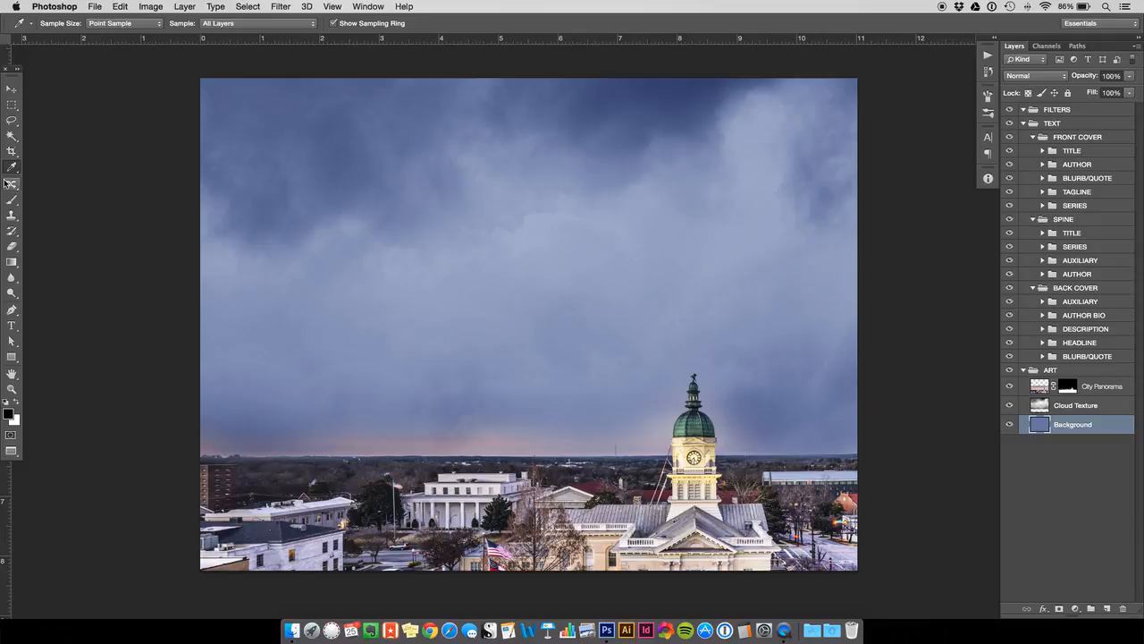
left_click(434, 446)
left_click(11, 415)
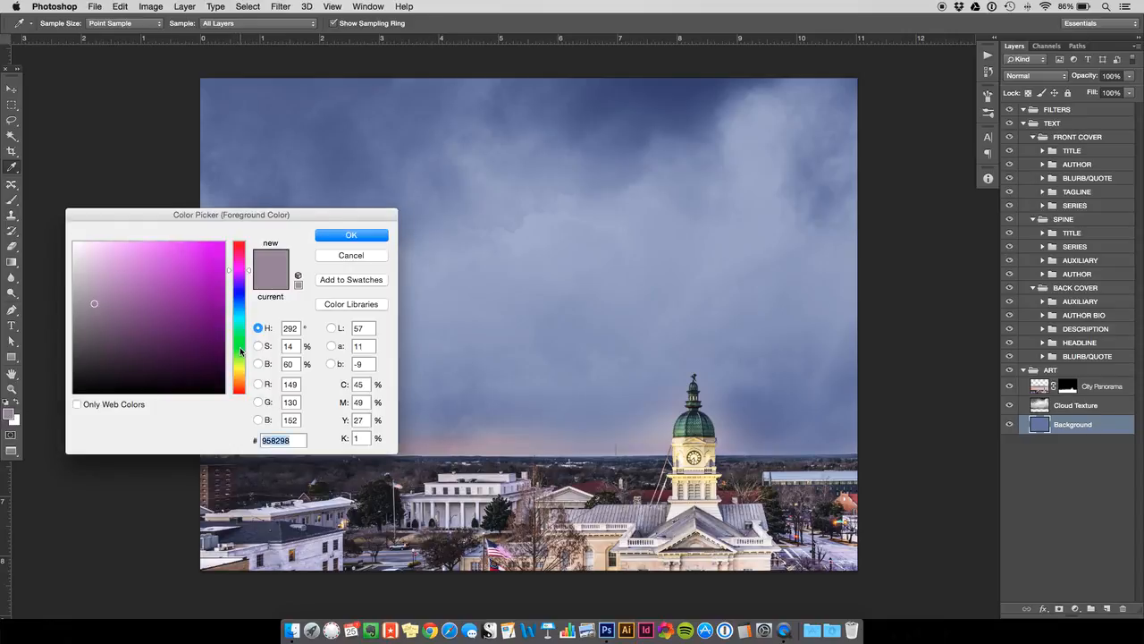
left_click_drag(239, 269, 237, 266)
left_click_drag(109, 267, 100, 264)
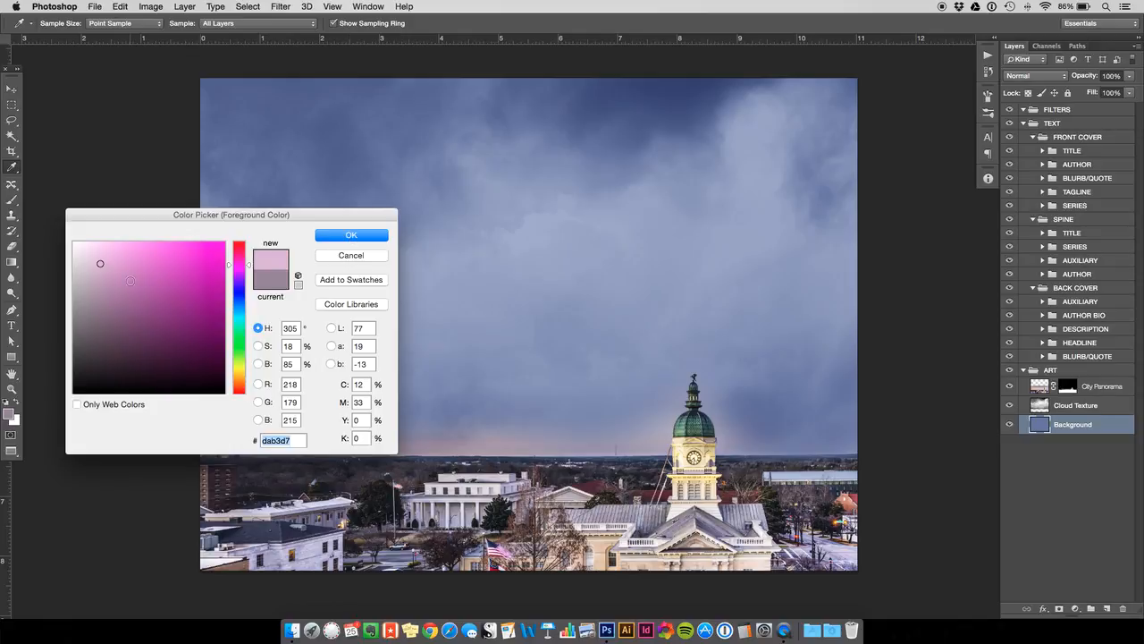
left_click(340, 237)
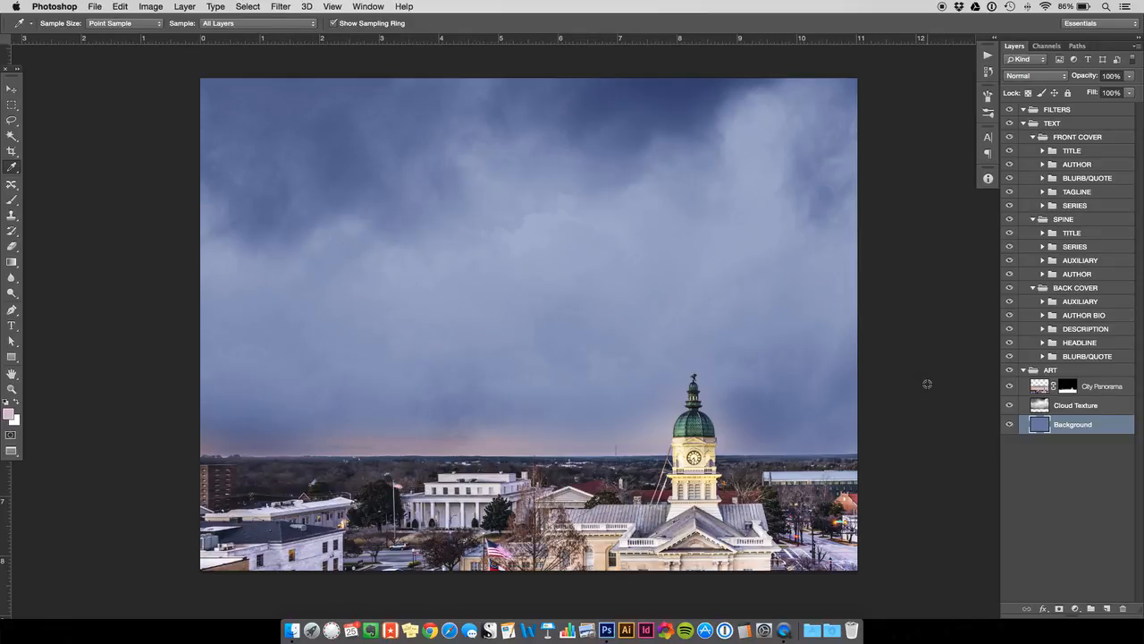
- Create a new layer named Sky Gradient directly above the Background layer
left_click(182, 6)
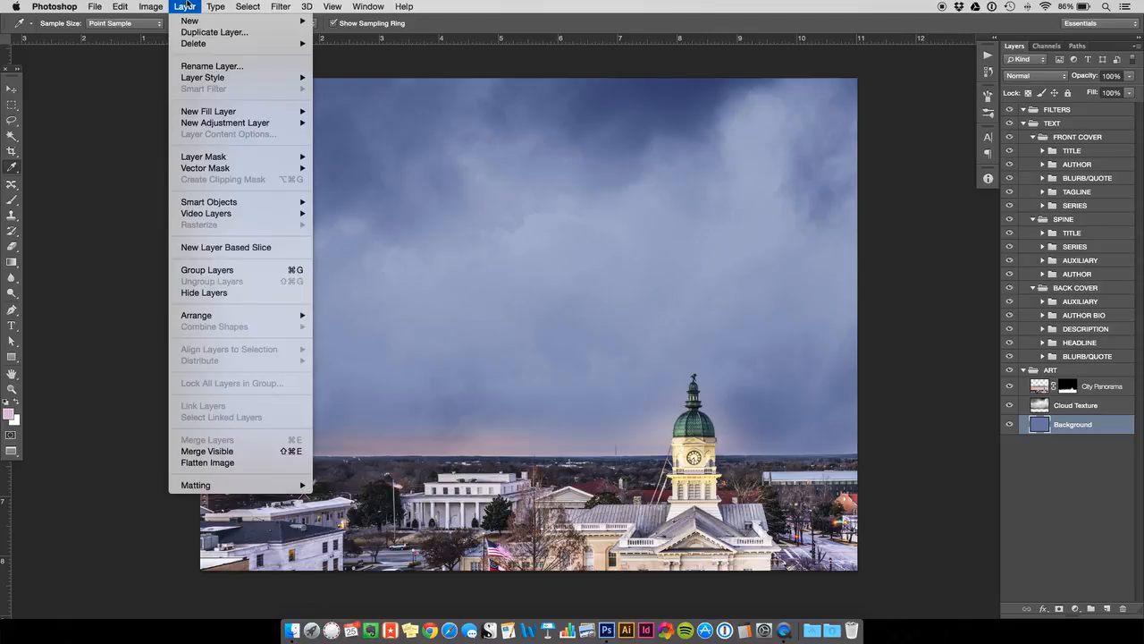
mouse_move(197, 20)
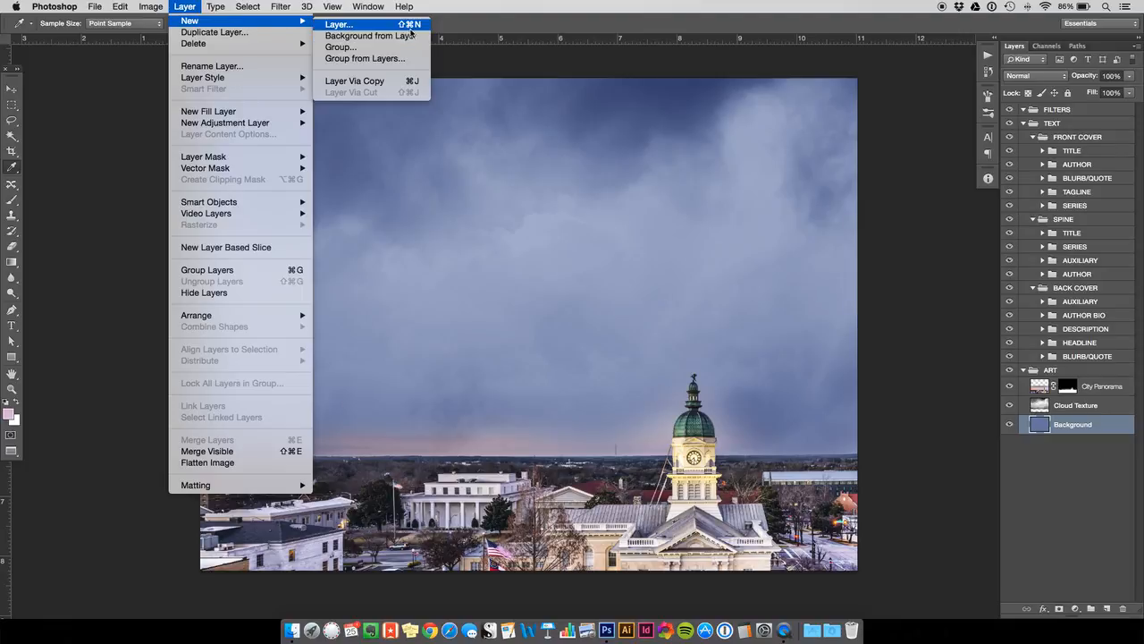
left_click(210, 9)
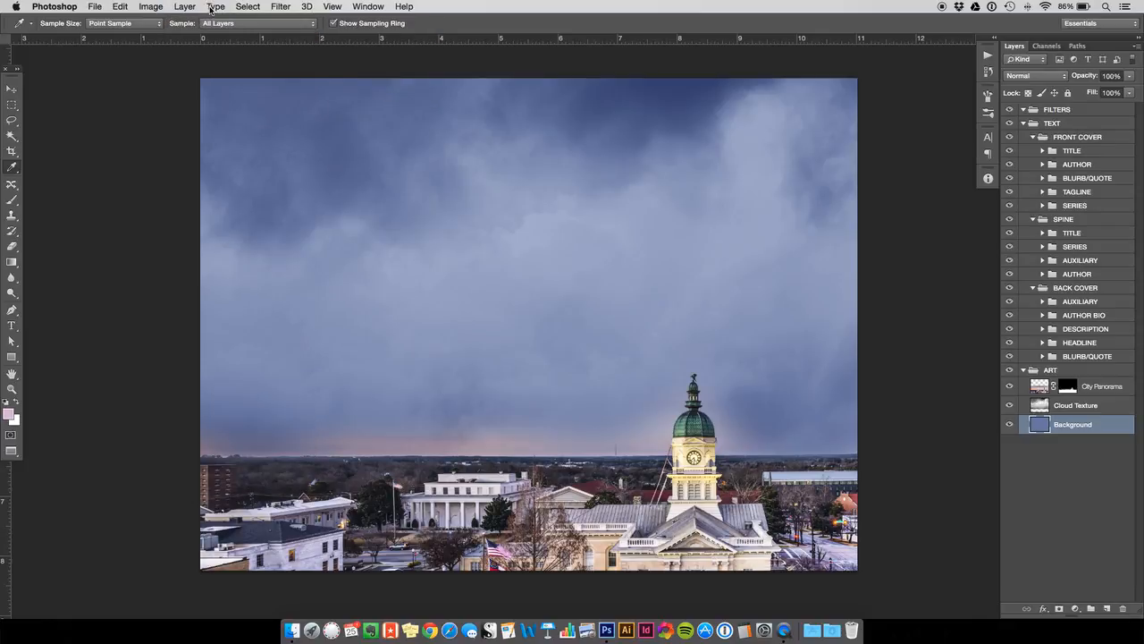
key("super+shift+n")
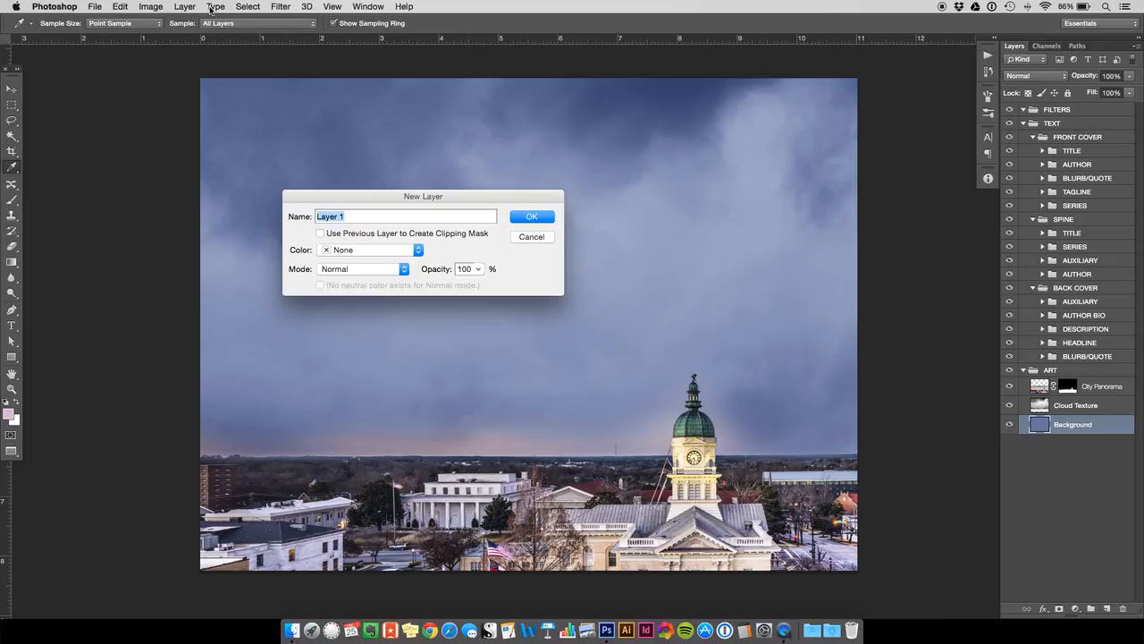
type("Sk")
key("Return")
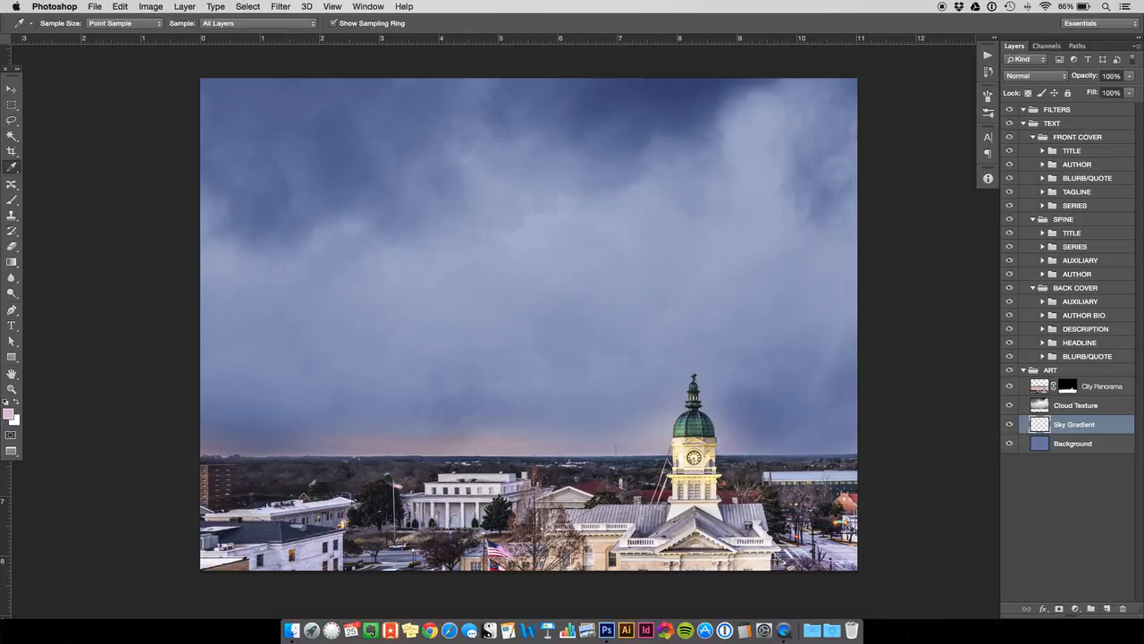
- Draw a linear pink-to-transparent gradient on Sky Gradient, running from the city buildings straight up into the dark upper clouds
left_click(13, 262)
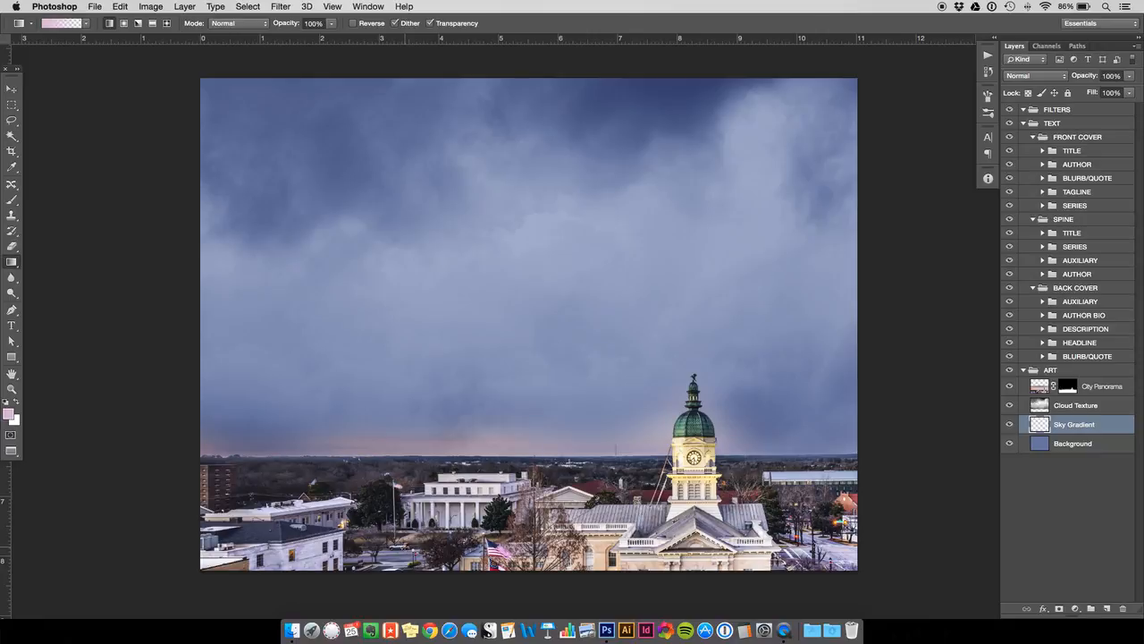
left_click_drag(405, 537, 402, 372)
left_click_drag(403, 202, 405, 168)
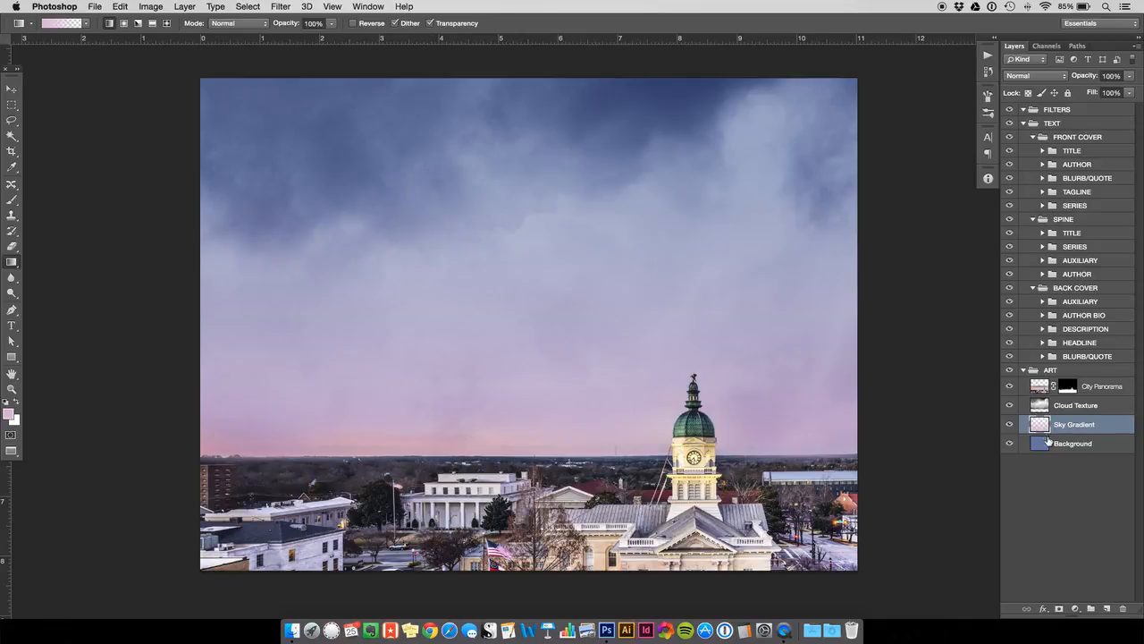
- Examine the sky gradient by temporarily hiding City Panorama and Cloud Texture, and show both layers again
left_click(1010, 386)
left_click(1009, 406)
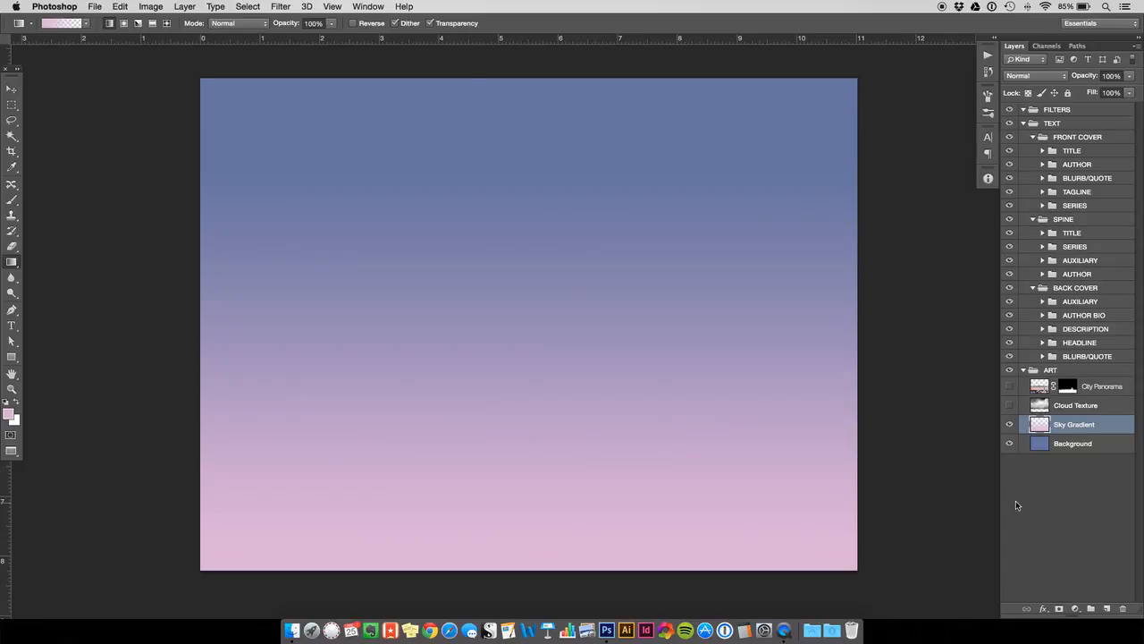
left_click(1009, 444)
left_click(1010, 406)
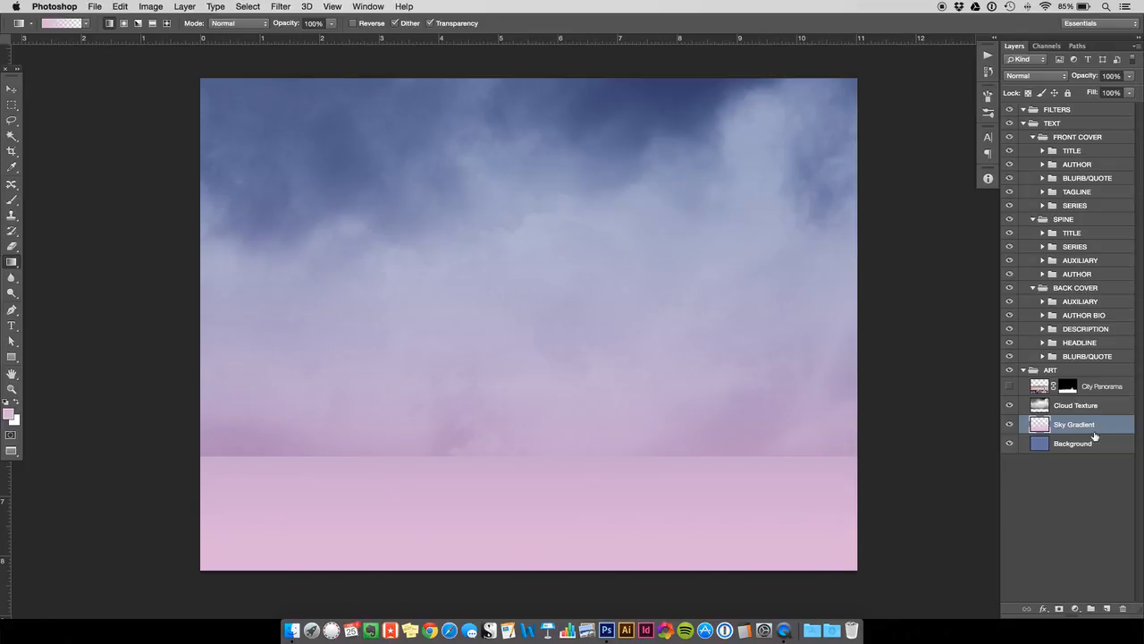
left_click(1010, 387)
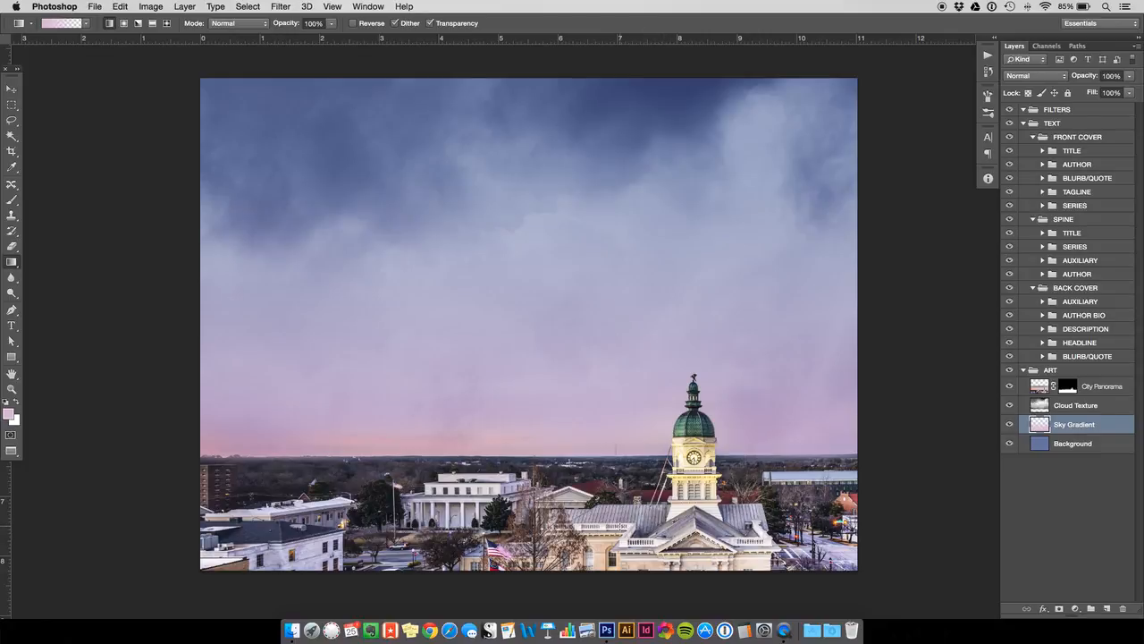
- Switch to Finder and preview TEST RUN.jpg on the Desktop as a reference for the cover, and return to Photoshop
left_click(292, 630)
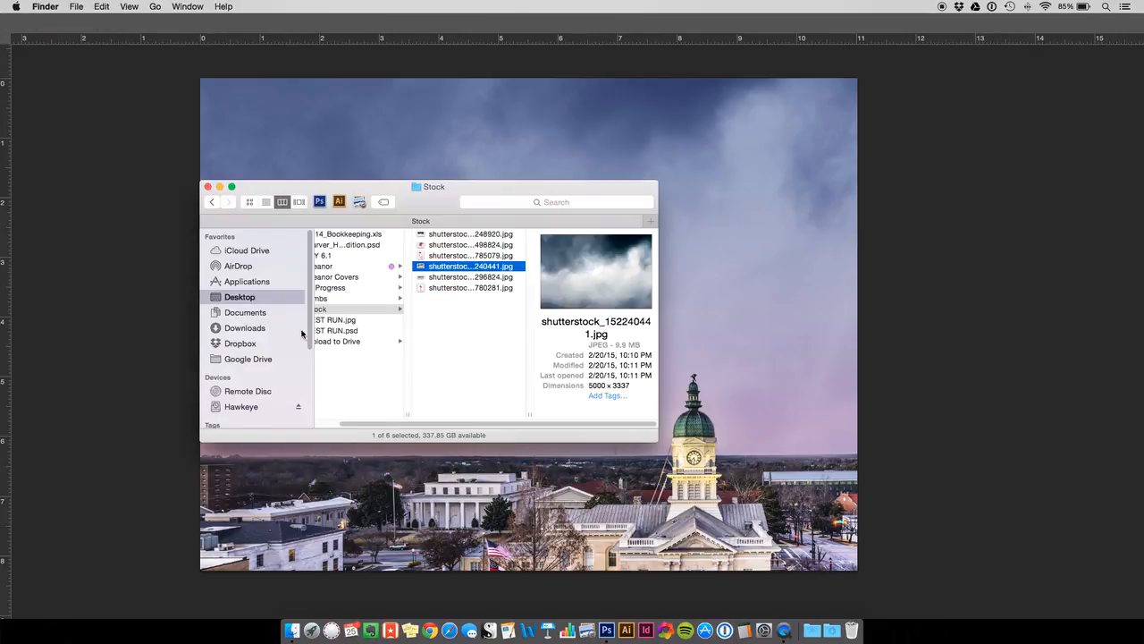
left_click(348, 320)
key("space")
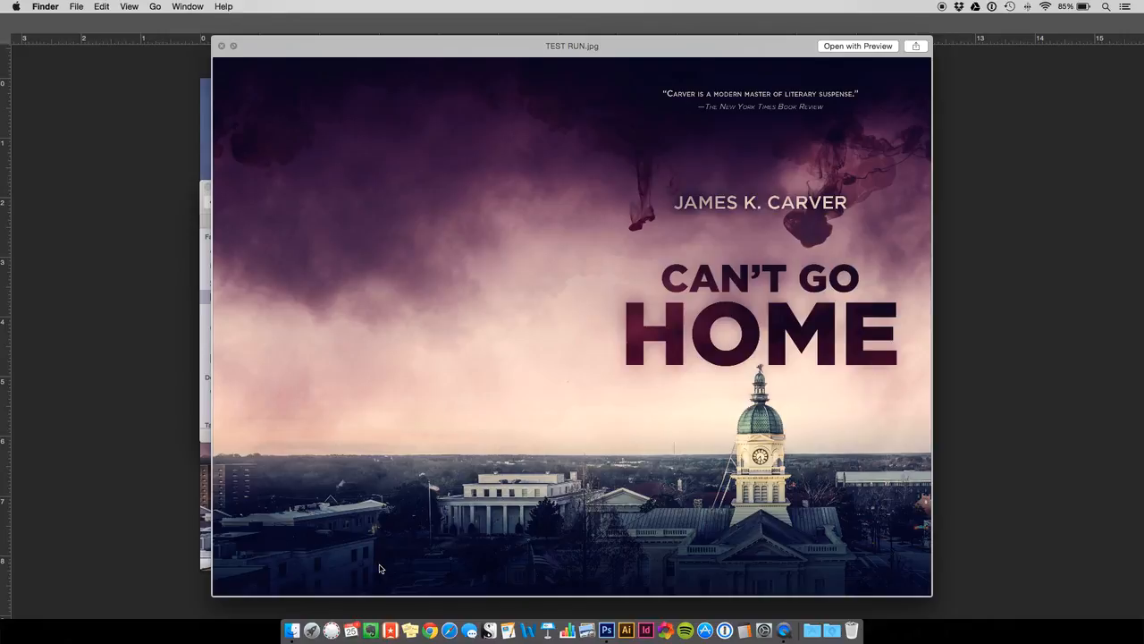
left_click(1015, 431)
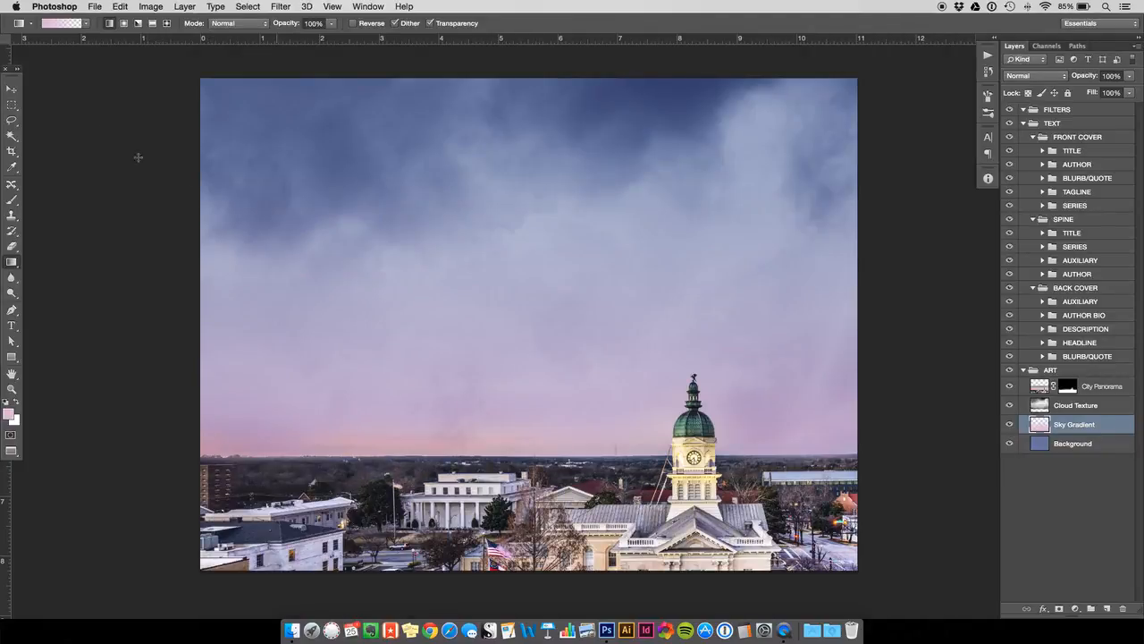
- Open the dark cloud image shutterstock_15248920.jpg from the Desktop's Stock folder in Photoshop
left_click(12, 89)
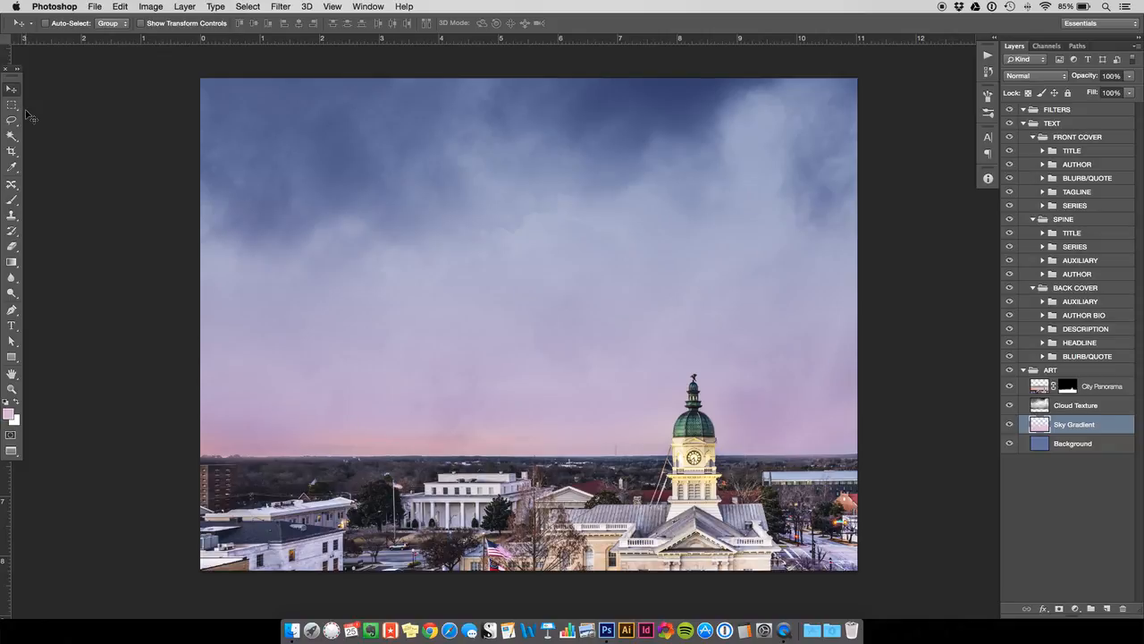
left_click(293, 629)
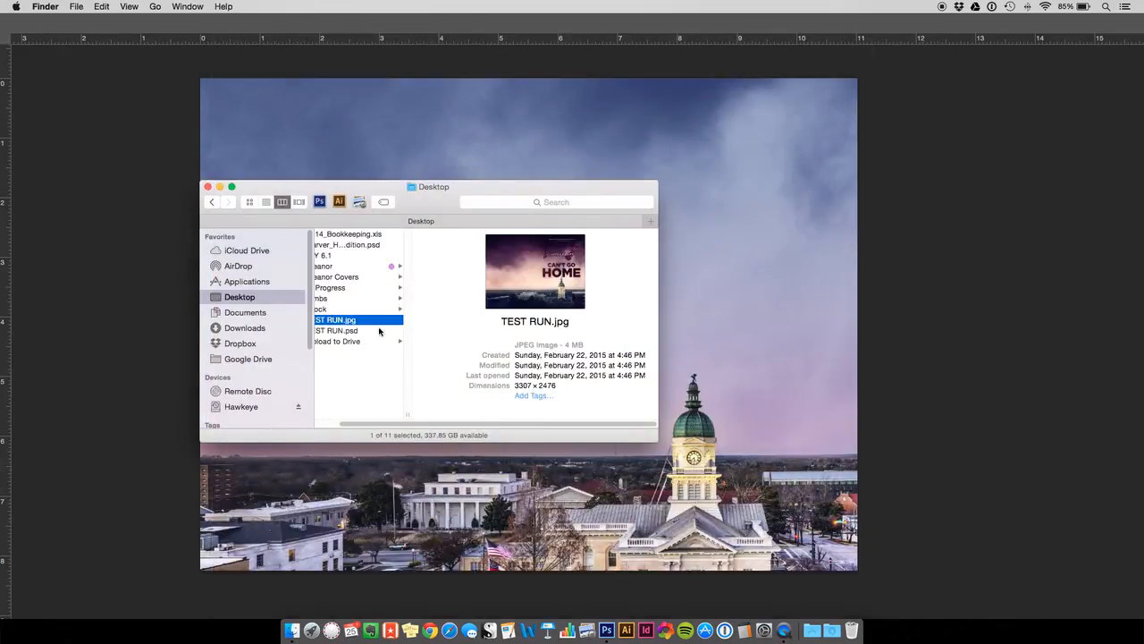
left_click(344, 310)
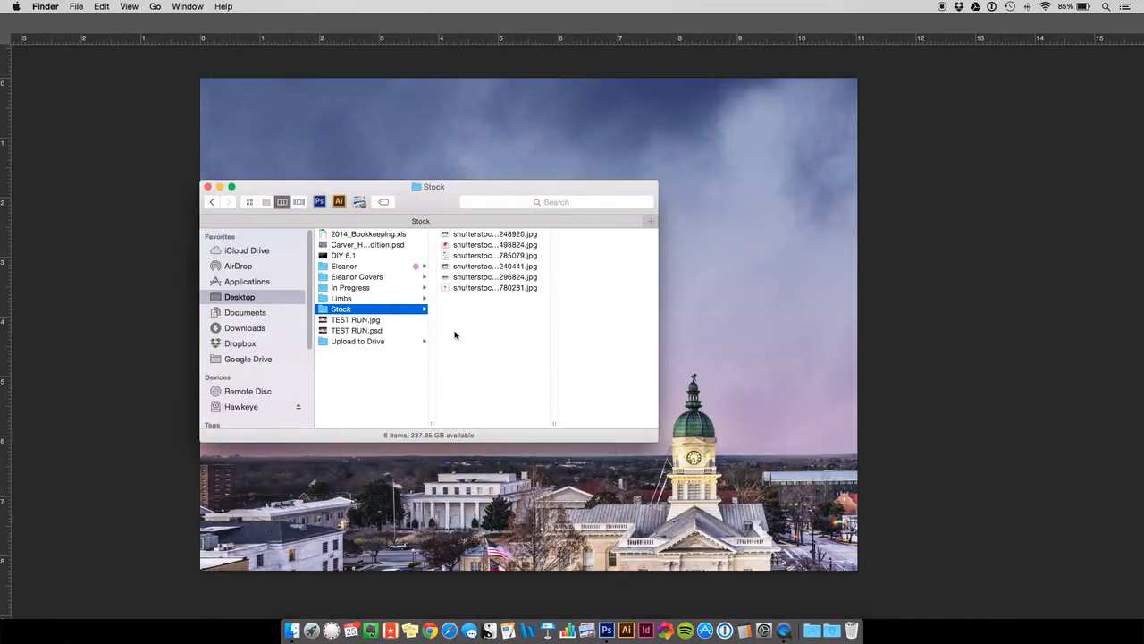
left_click(484, 234)
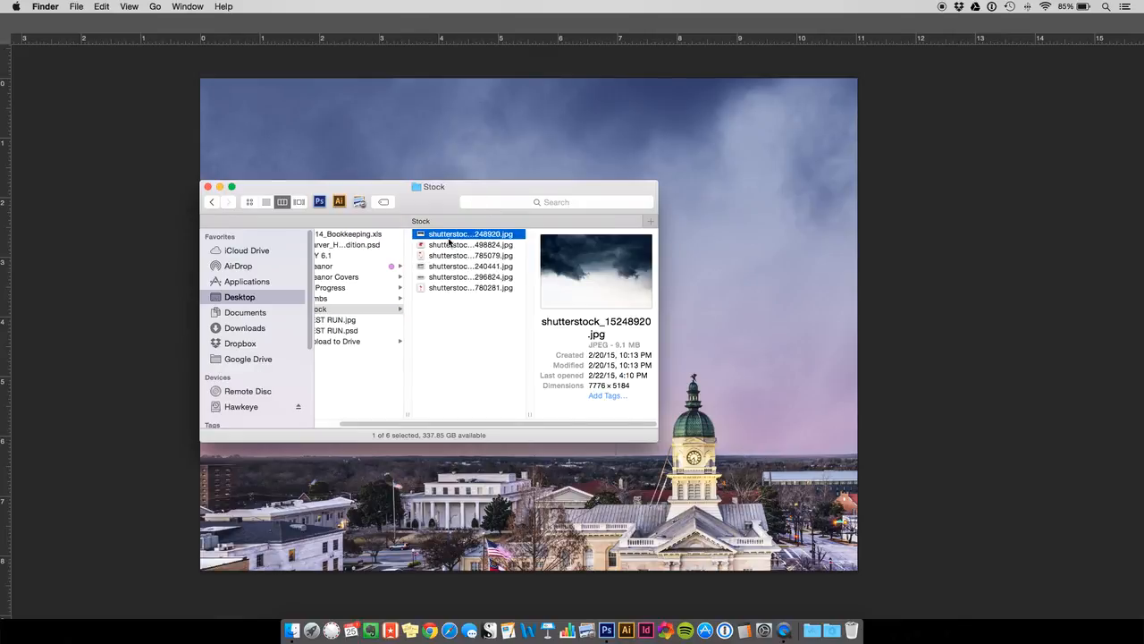
left_click_drag(444, 235, 606, 627)
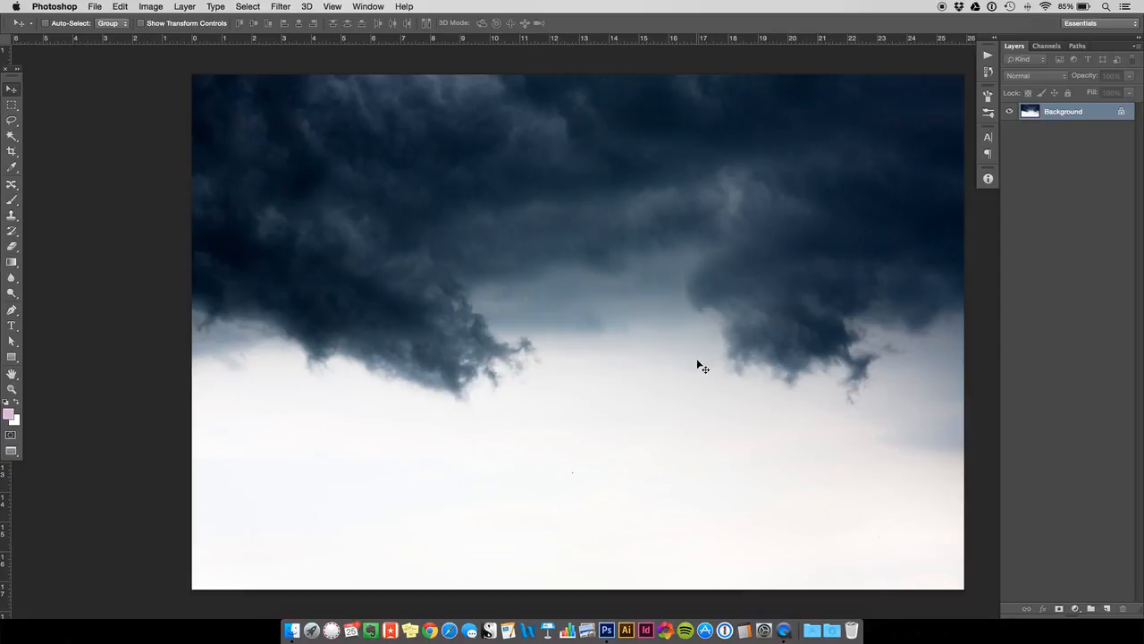
key("super+plus")
key("super+plus")
key("super+plus")
key("super+plus")
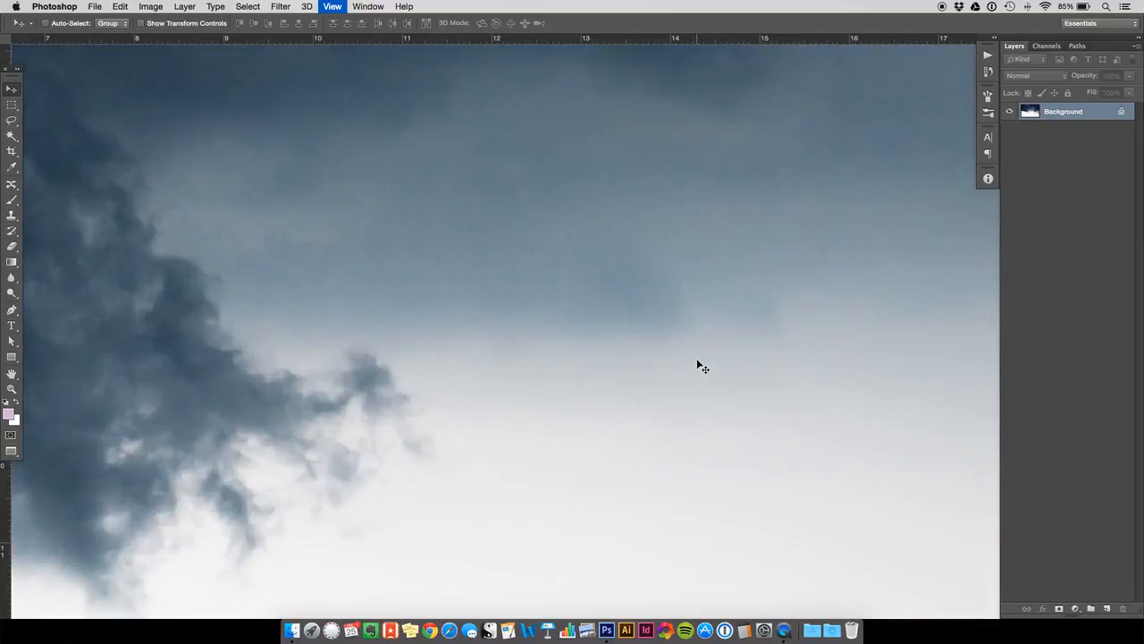
- Remove the small dark speck from the white sky area of the cloud photo with the Clone Stamp
key("super+plus")
key("super+plus")
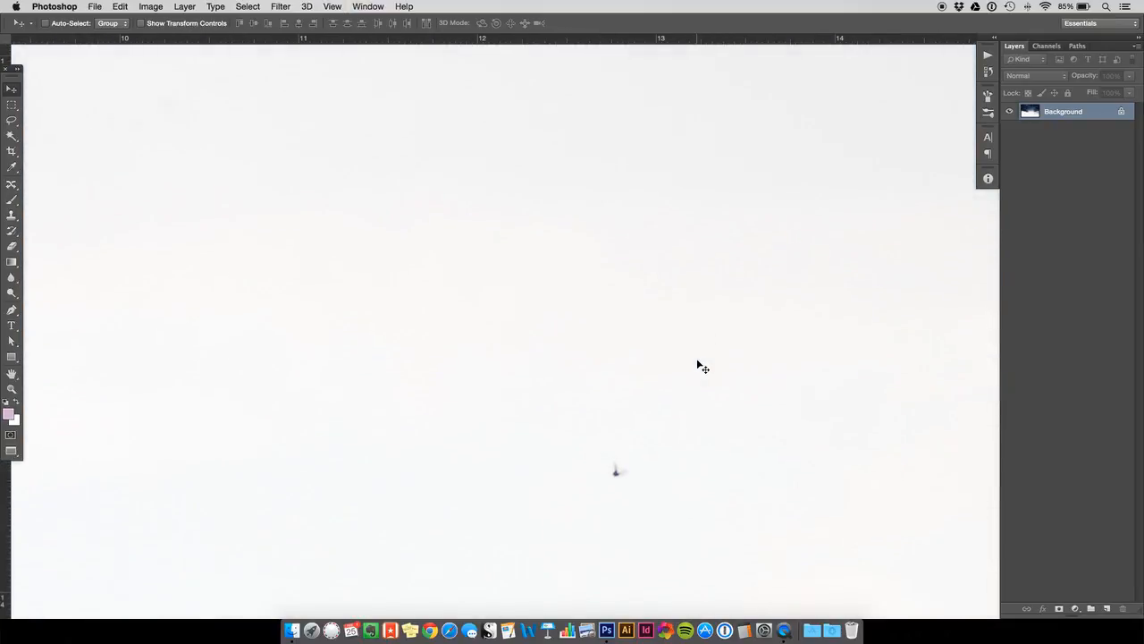
scroll(703, 368, "right", 5)
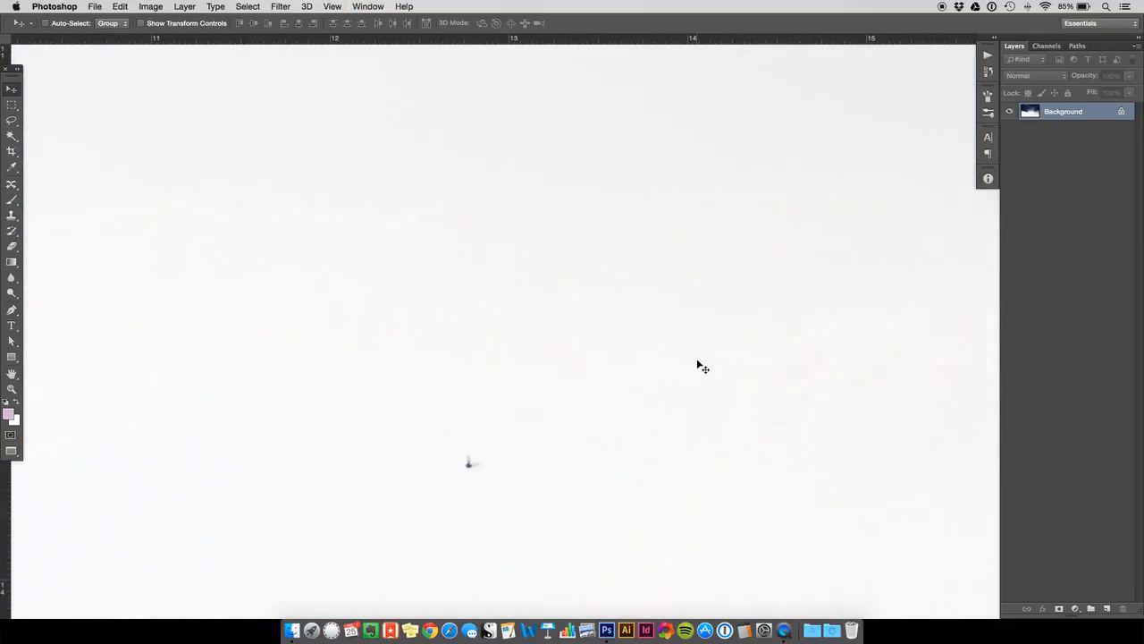
scroll(702, 368, "right", 1)
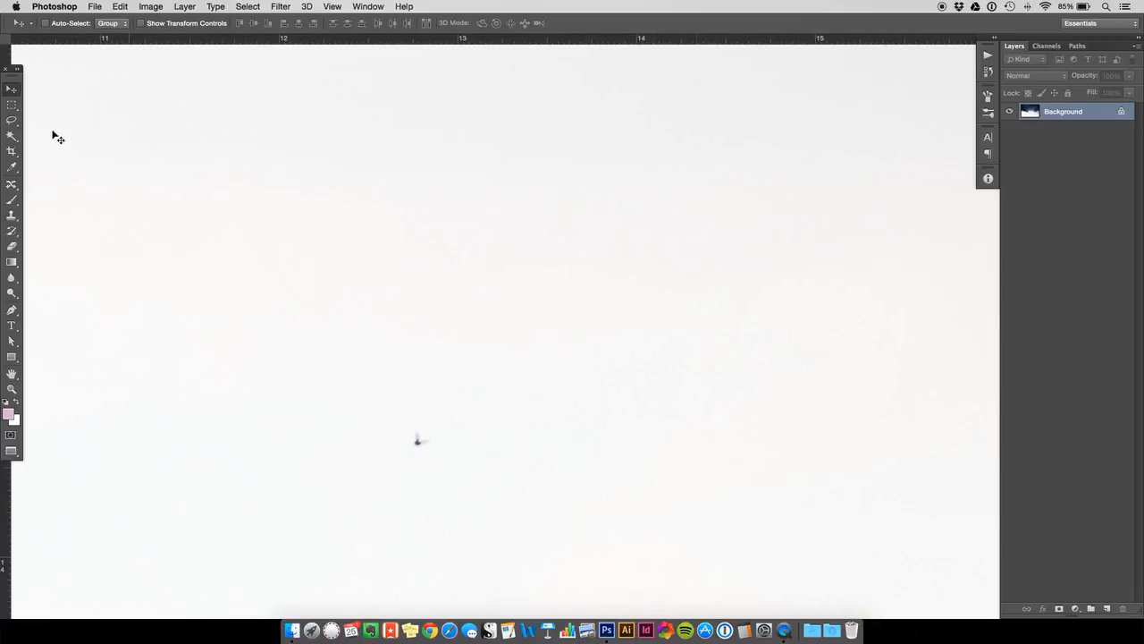
left_click(12, 215)
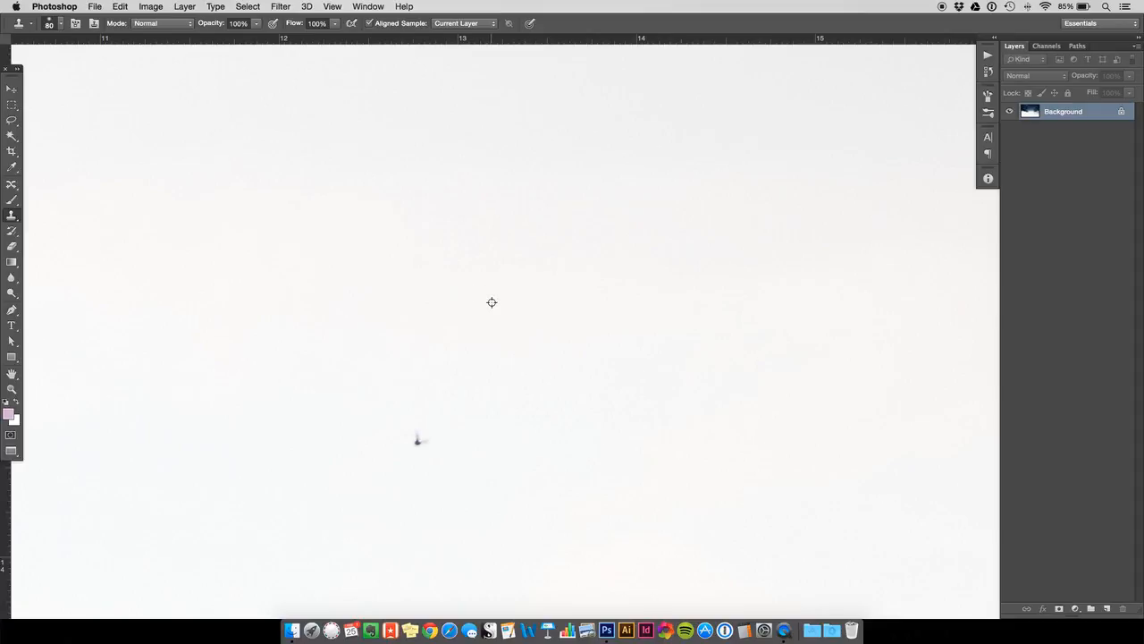
left_click(418, 438)
key("super+0")
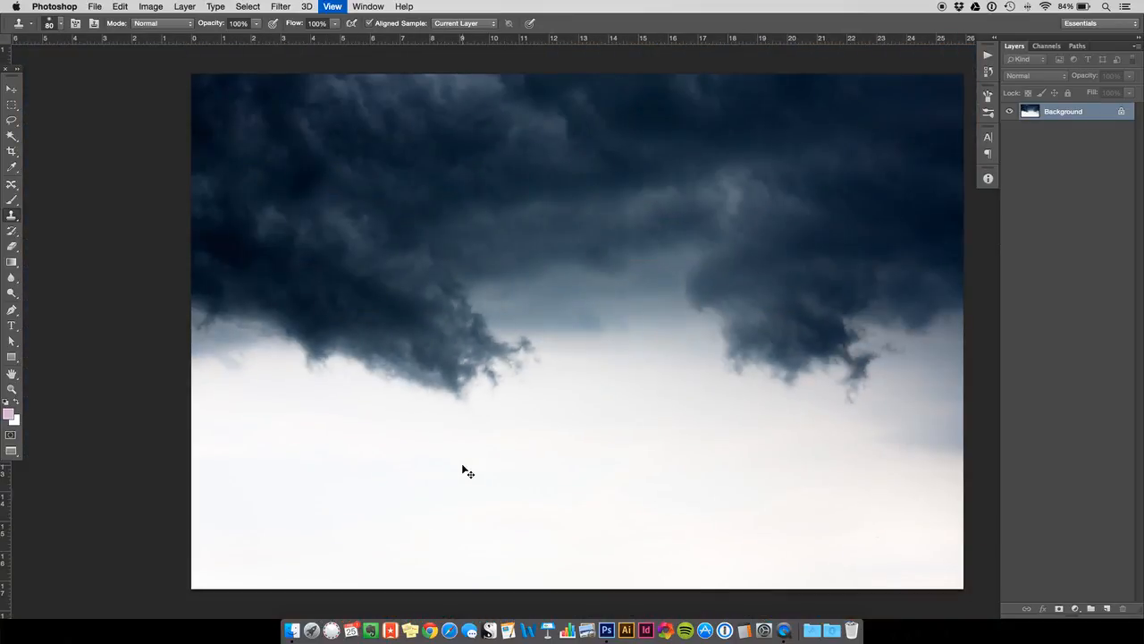
- Copy the entire dark cloud image and close its file to return to the cover document
key("super+minus")
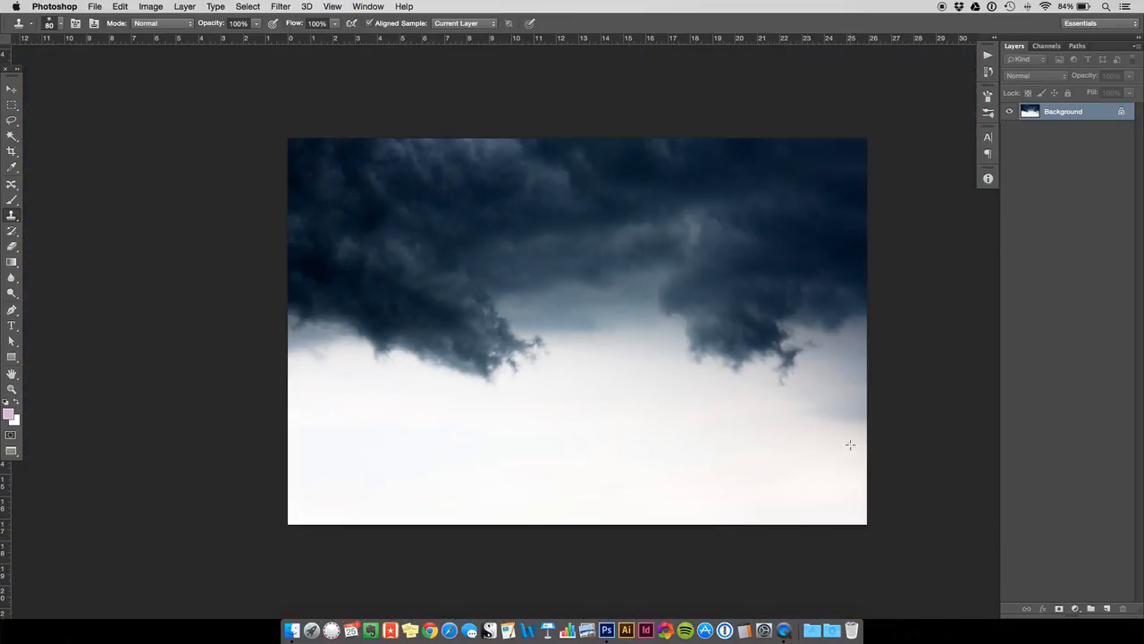
left_click(12, 90)
key("super+a")
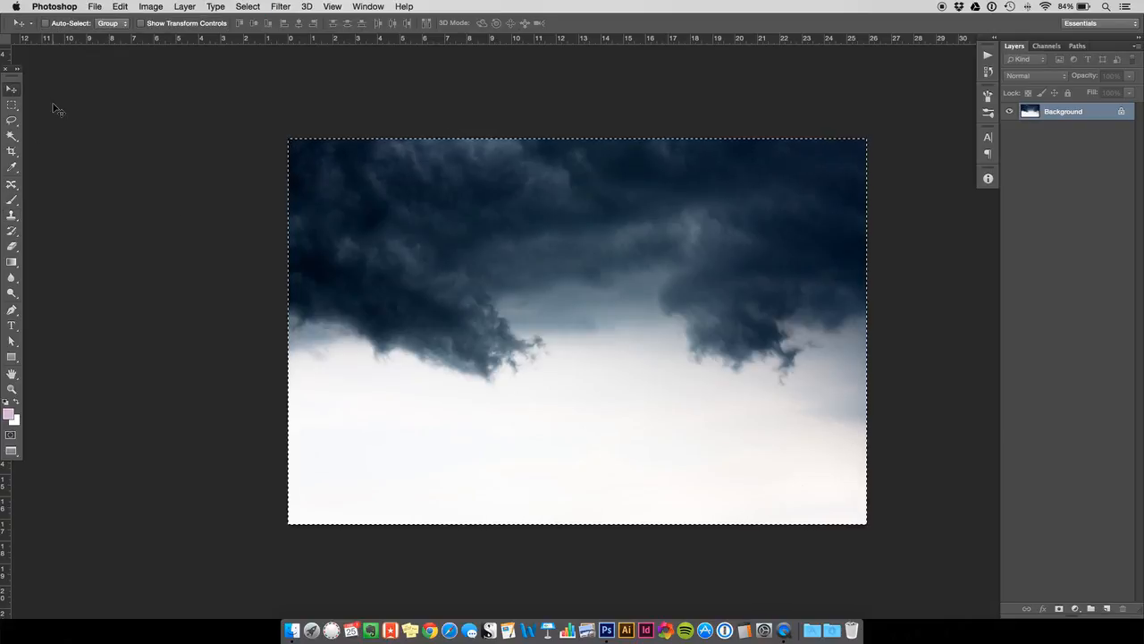
key("super+c")
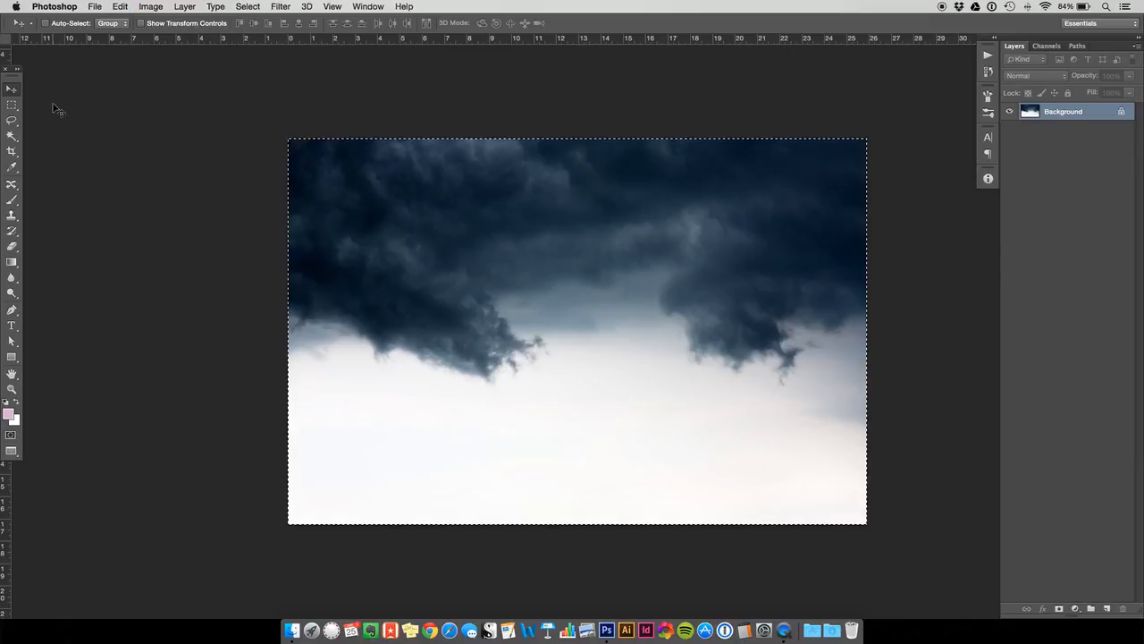
key("super+w")
left_click(533, 223)
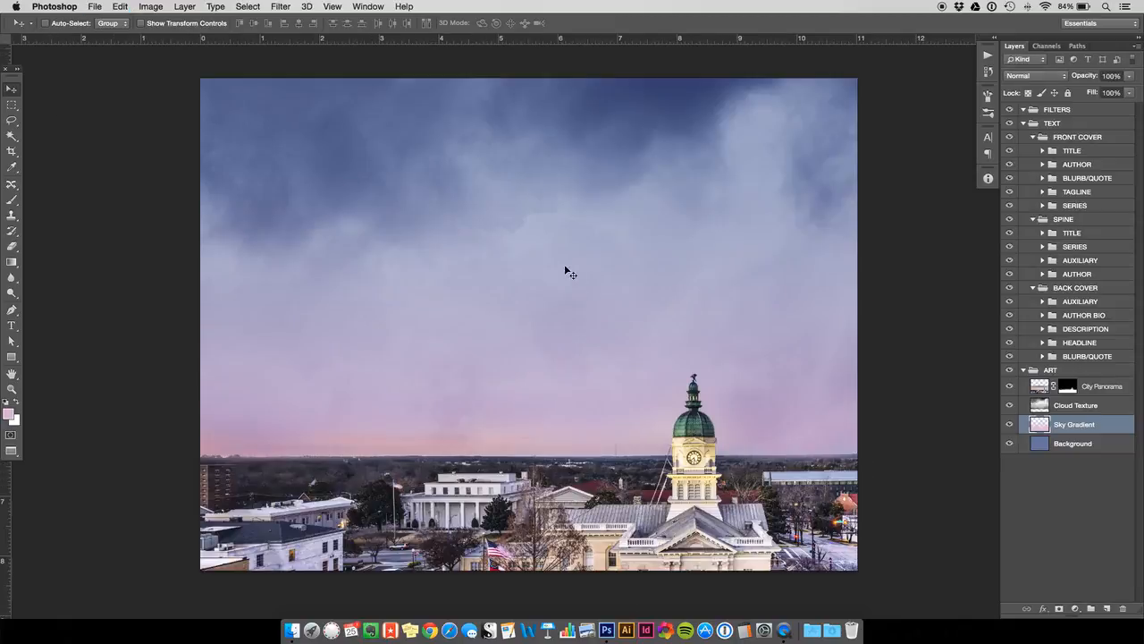
- Paste the copied clouds as a layer above Cloud Texture and check its full extent beyond the canvas with Free Transform
left_click(1042, 409)
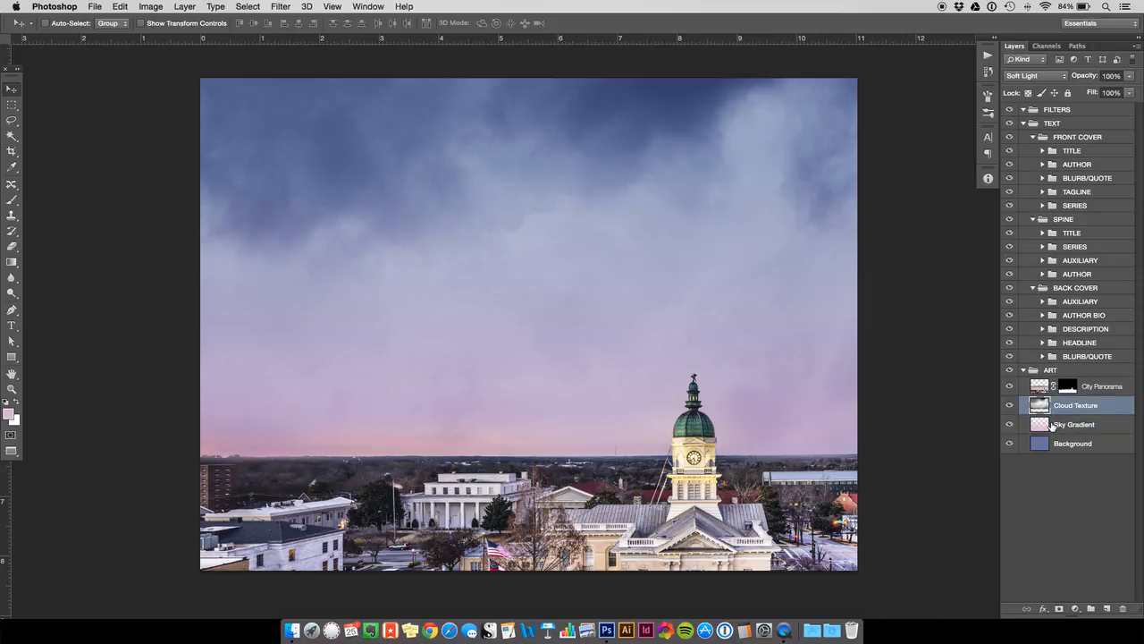
key("super+v")
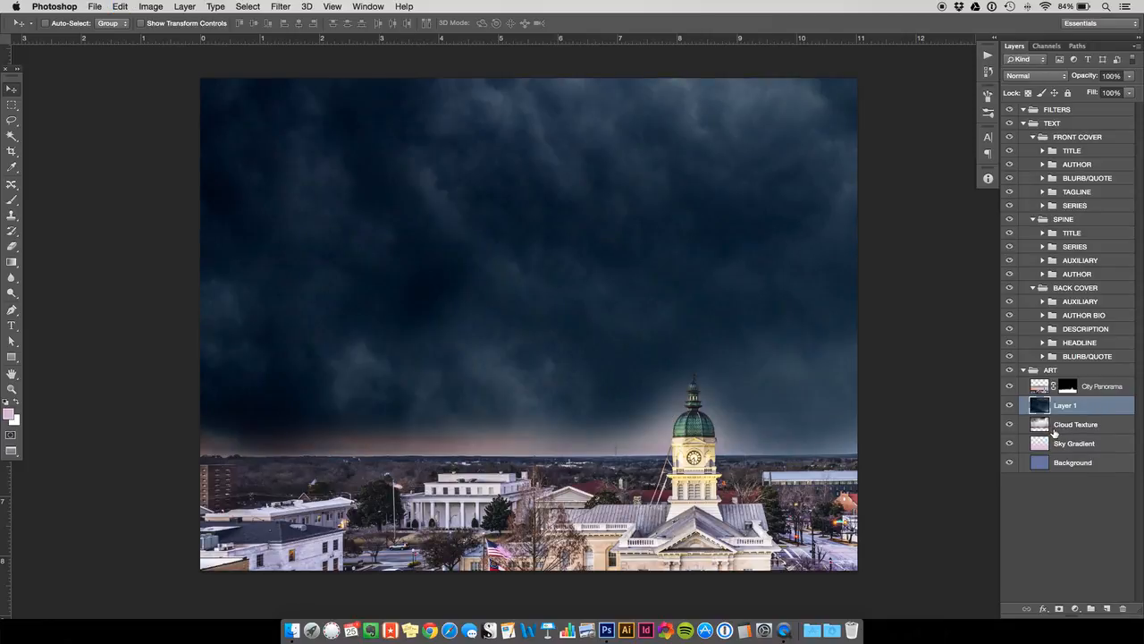
key("super+minus")
key("super+minus")
key("super+minus")
key("super+minus")
key("super+minus")
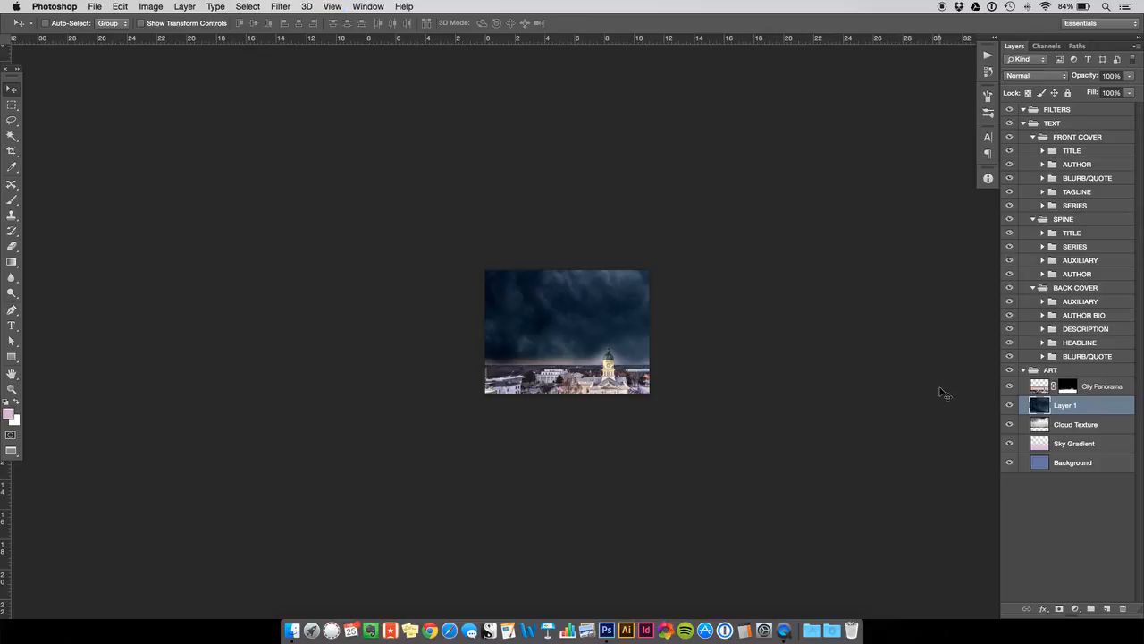
key("super+t")
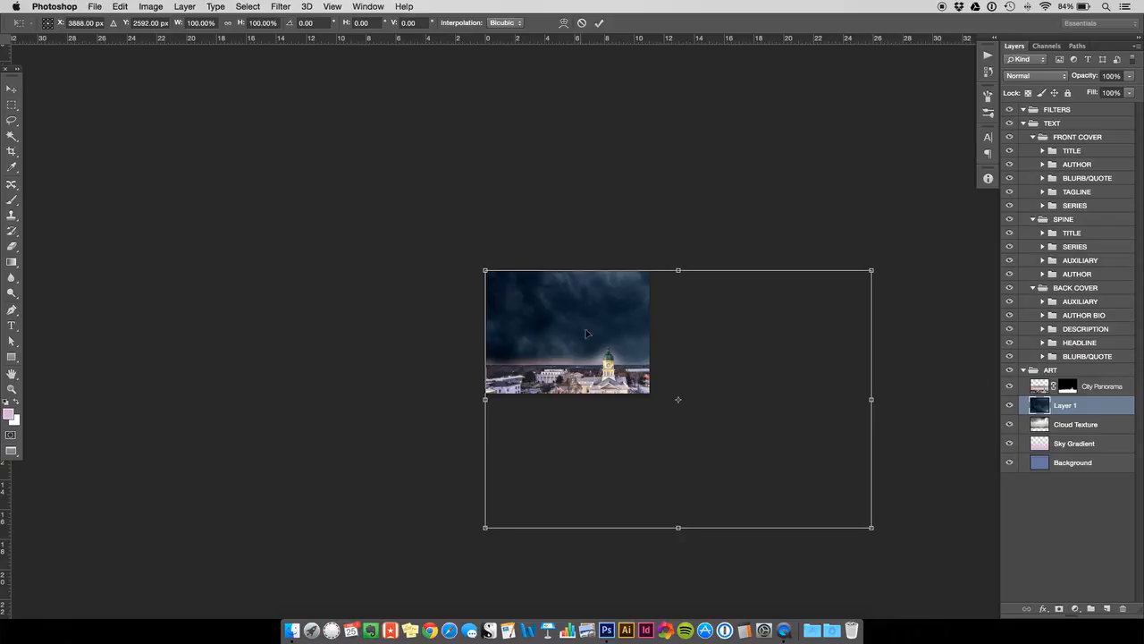
key("Return")
- Rename the pasted cloud layer as Ominous Cloudy-Cloud
double_click(1065, 405)
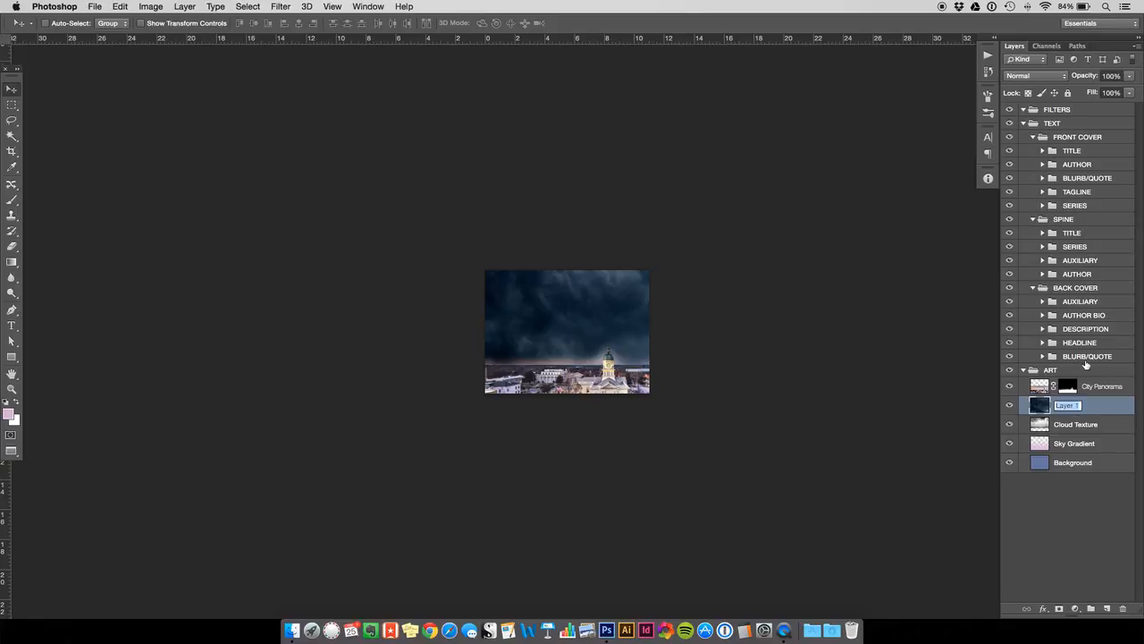
type("Cminous Cloudy-Cloud")
key("Return")
- Scale Ominous Cloudy-Cloud proportionally to about 43% so that it just spans the width of the cover
key("ctrl+t")
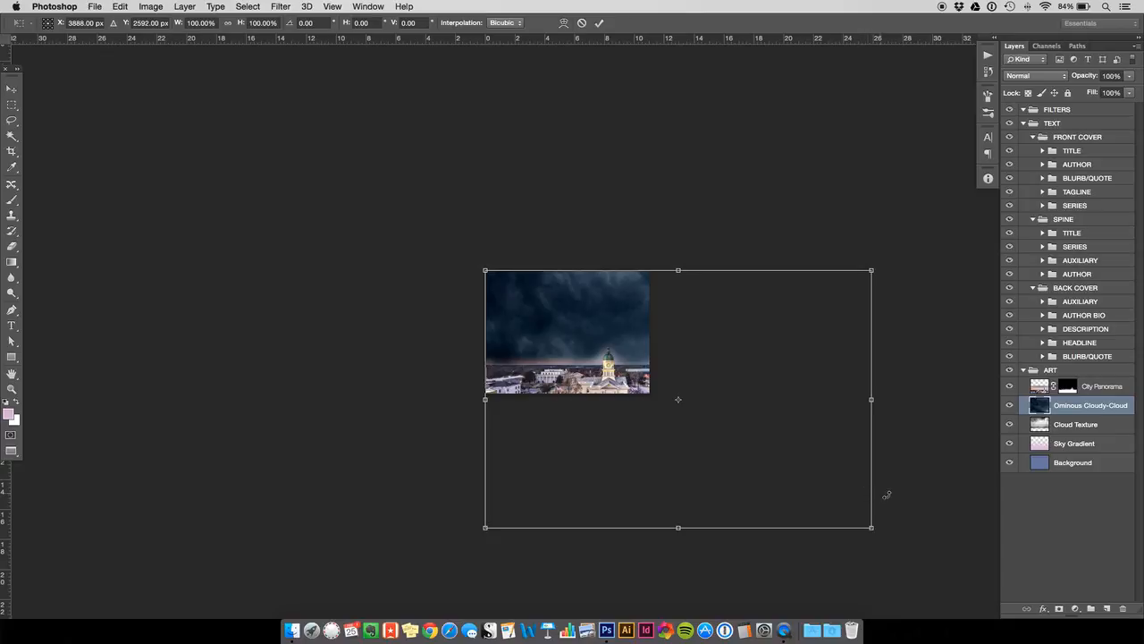
left_click_drag(871, 527, 658, 389)
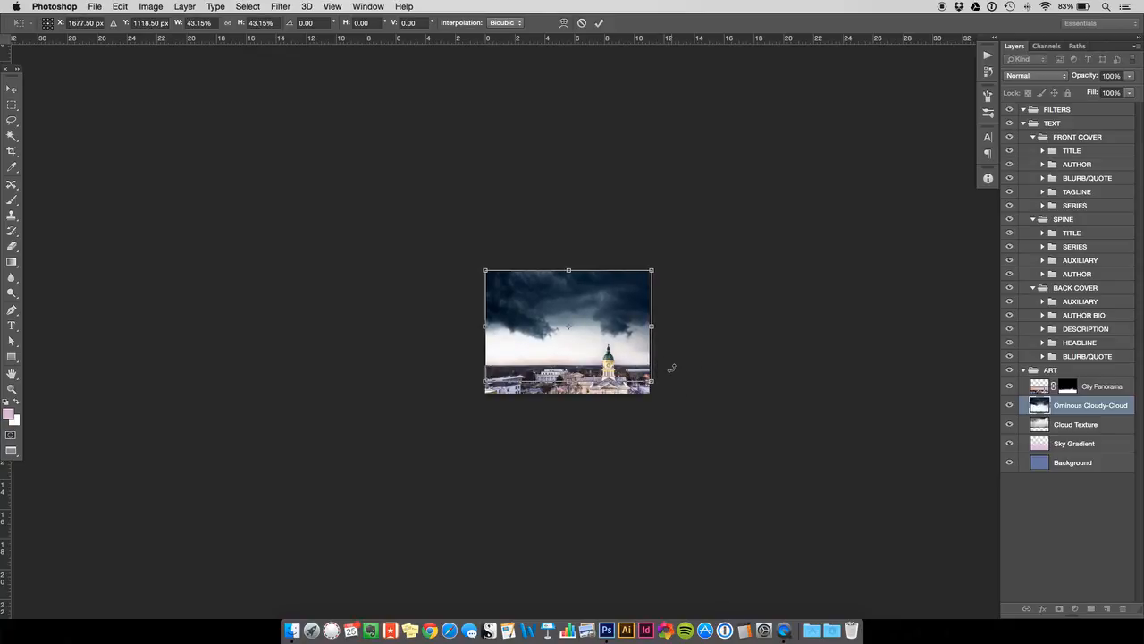
key("Return")
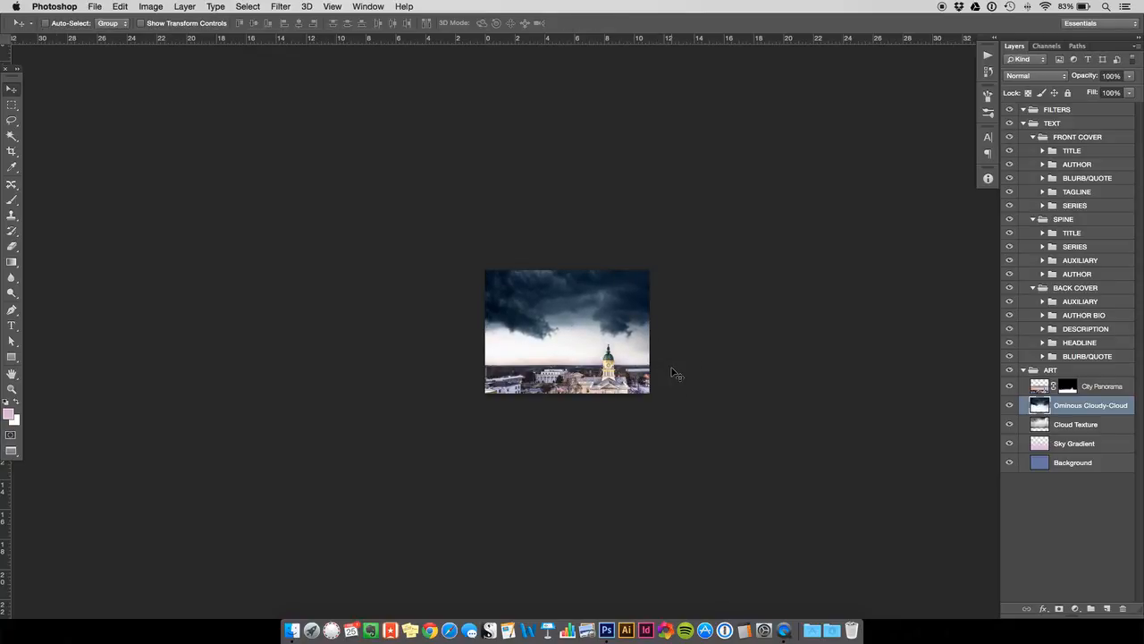
key("super+t")
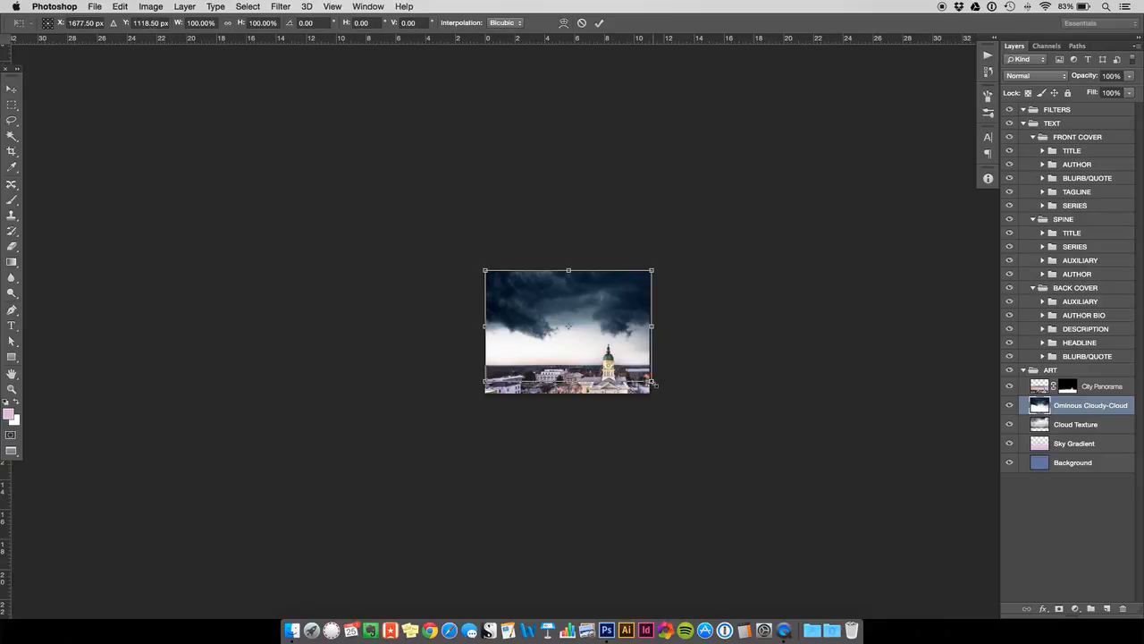
mouse_move(653, 383)
left_mouse_down()
mouse_move(695, 404)
mouse_move(653, 381)
mouse_move(672, 402)
mouse_move(617, 339)
mouse_move(677, 397)
mouse_move(621, 341)
mouse_move(653, 362)
mouse_move(654, 383)
left_mouse_up()
key("Return")
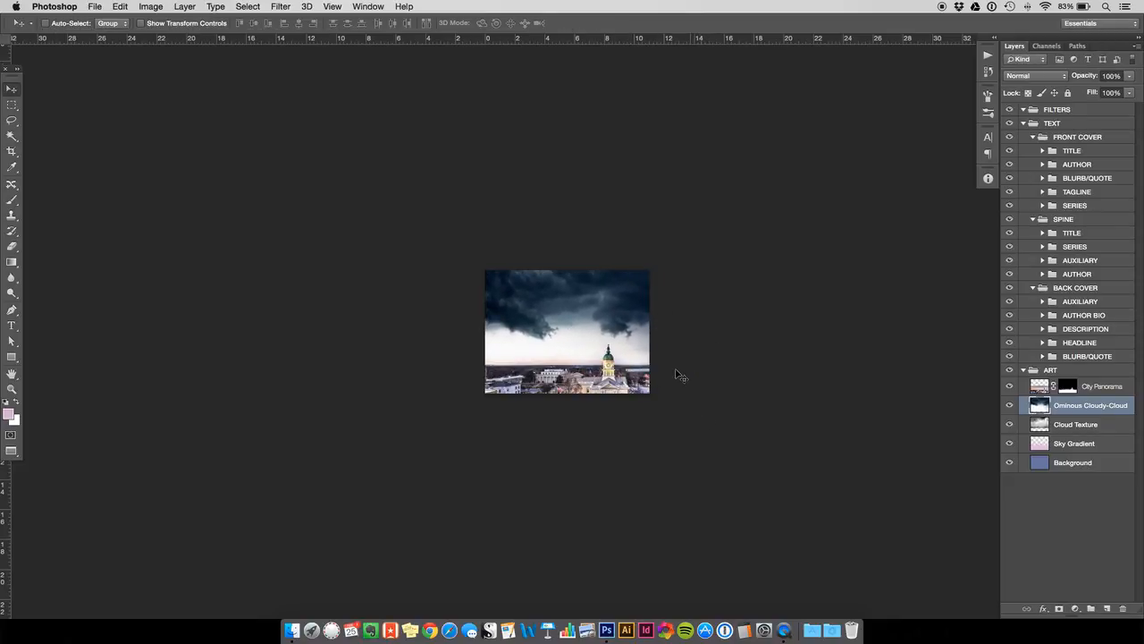
- Compare the sky with and without Ominous Cloudy-Cloud by hiding the layer and showing it again
key("super+equal")
key("super+equal")
key("super+equal")
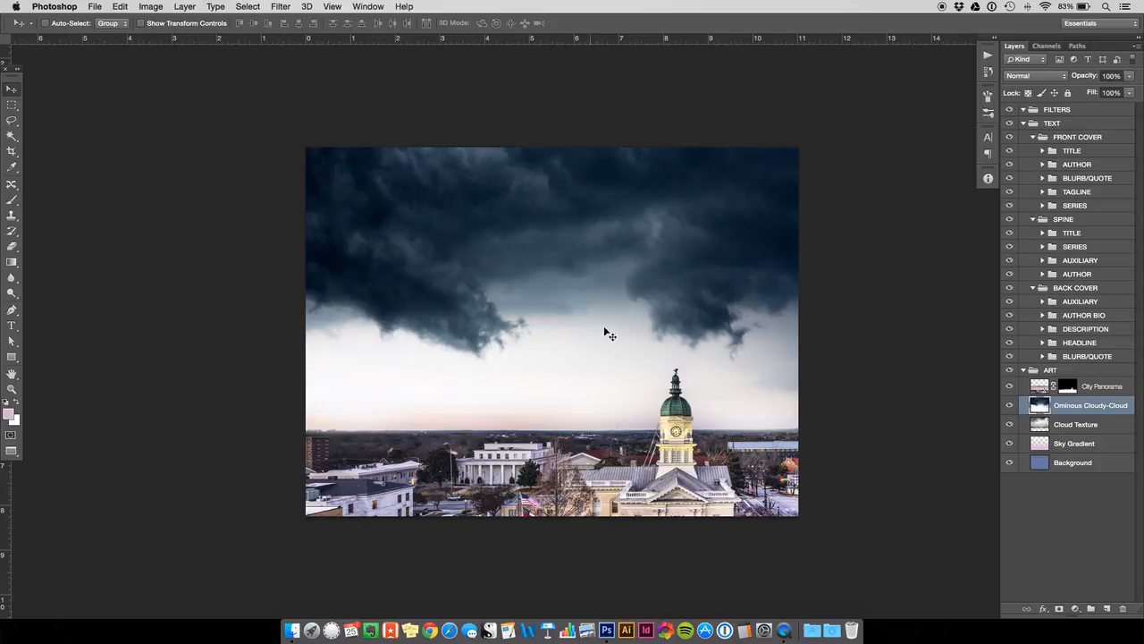
left_click(1009, 405)
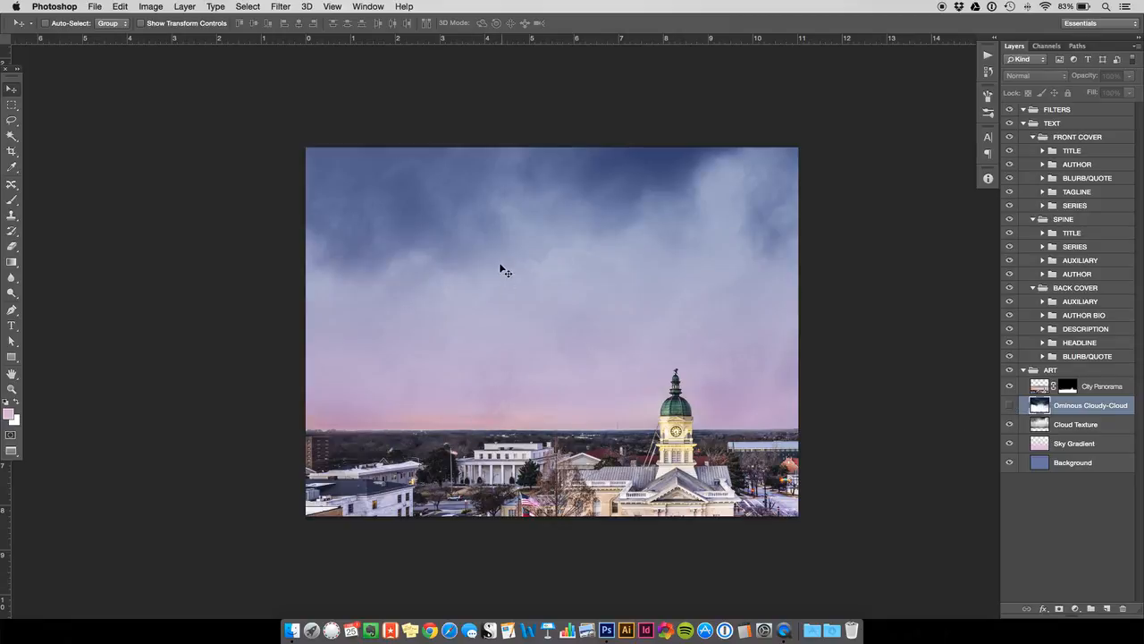
left_click(1009, 405)
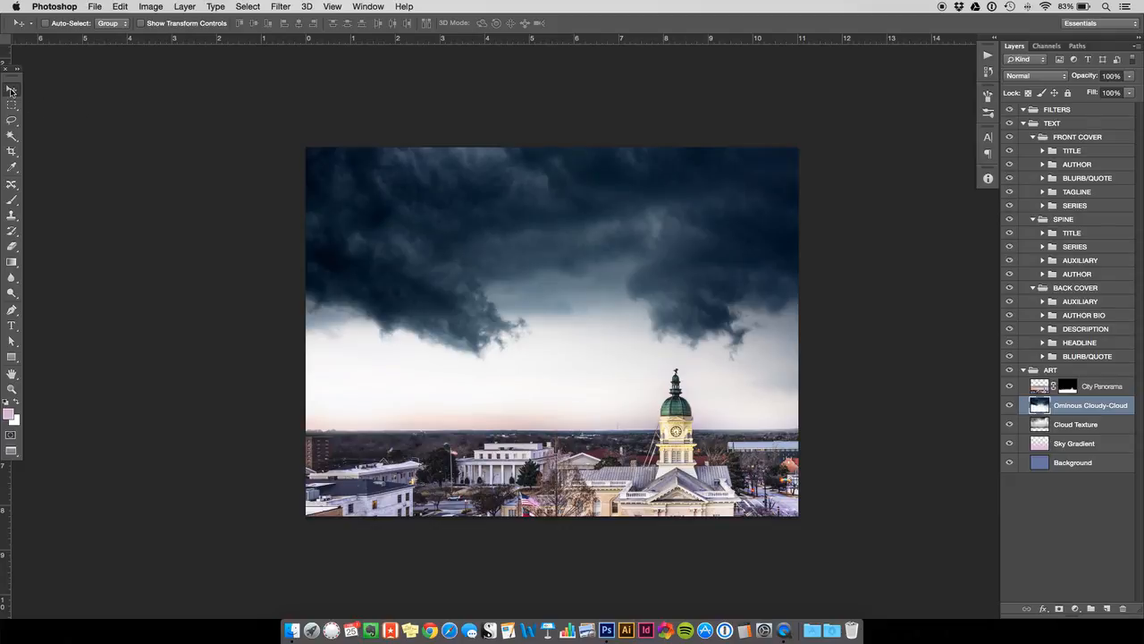
- Shift the dark clouds slightly up, preview TEST RUN.jpg in Finder as a reference, and return to Photoshop
left_click_drag(595, 349, 596, 315)
left_click(292, 630)
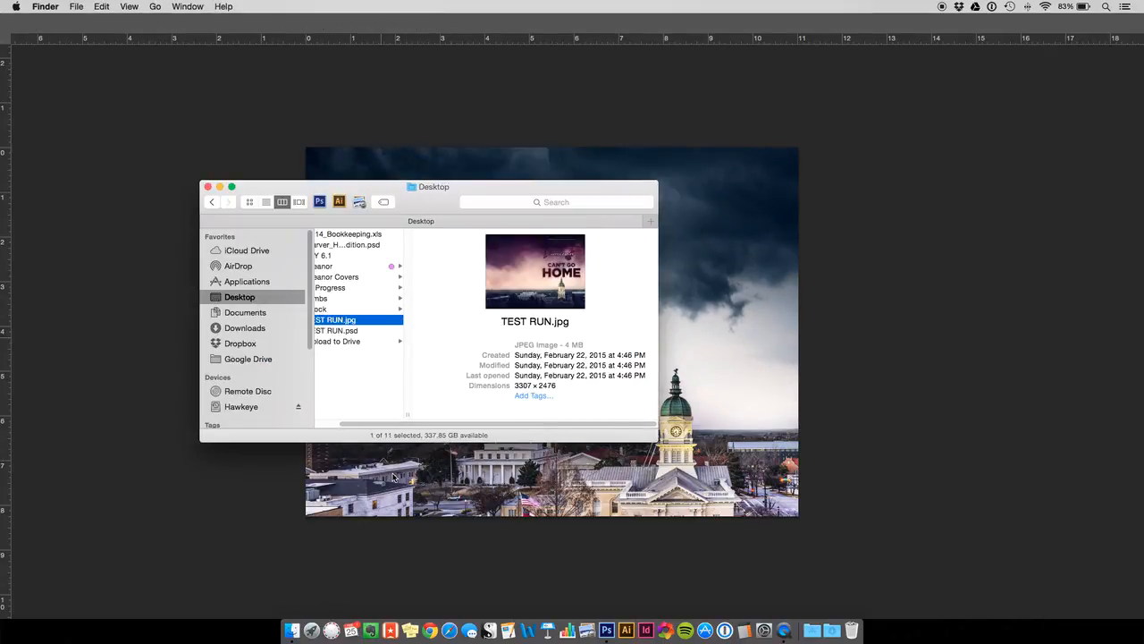
key("space")
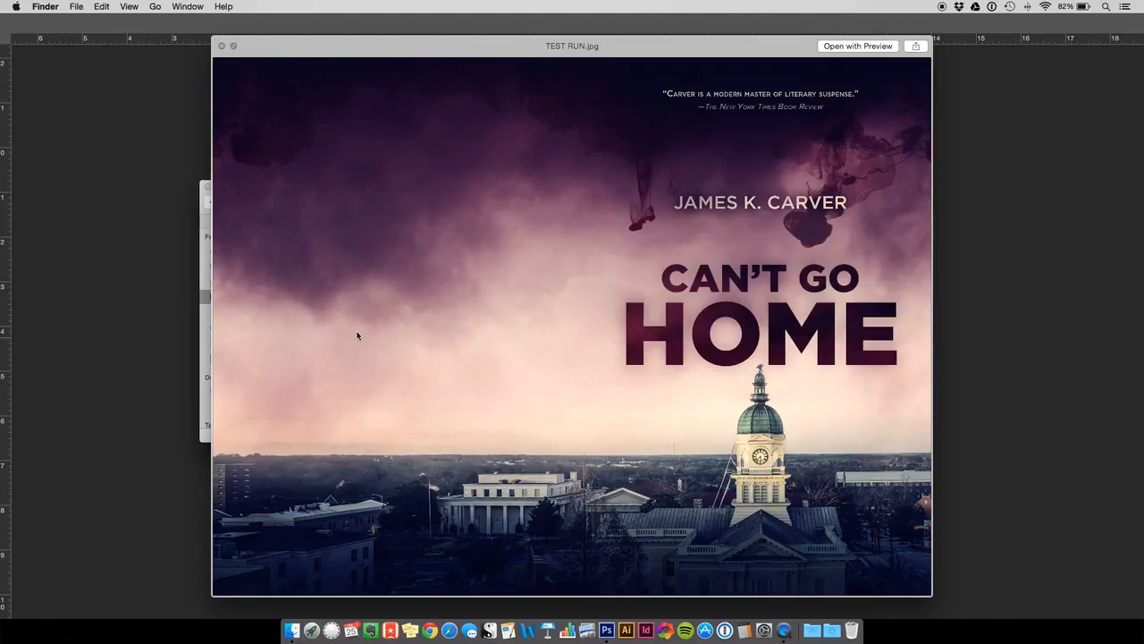
key("space")
left_click(823, 289)
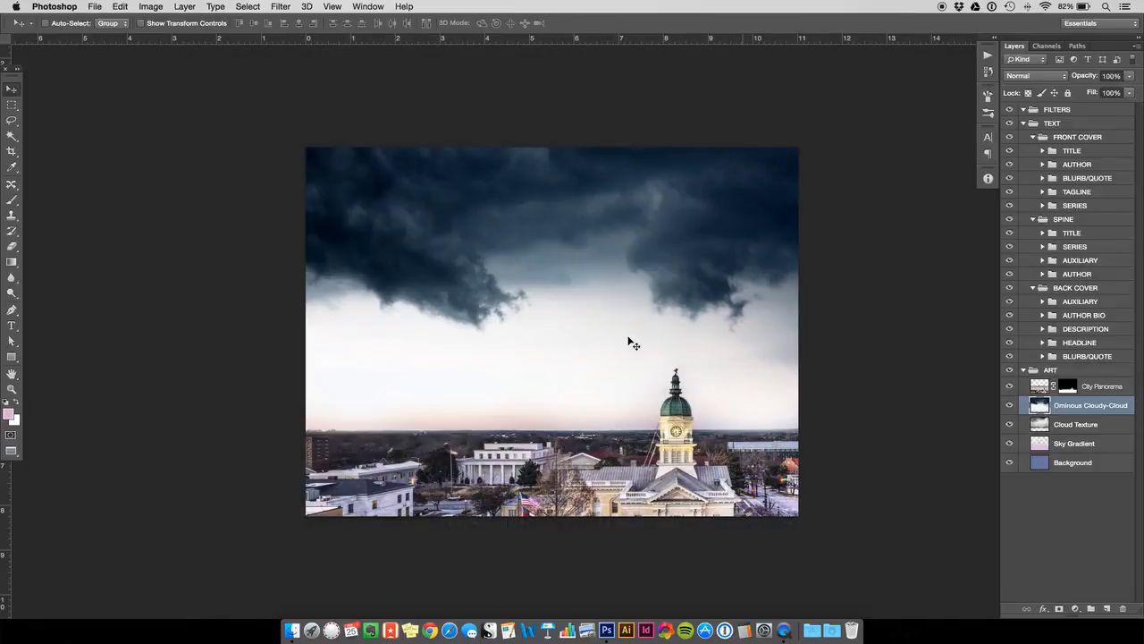
- Reposition Ominous Cloudy-Cloud so the dark clouds sit higher above the clock tower, and desaturate the layer
left_click_drag(601, 216, 612, 245)
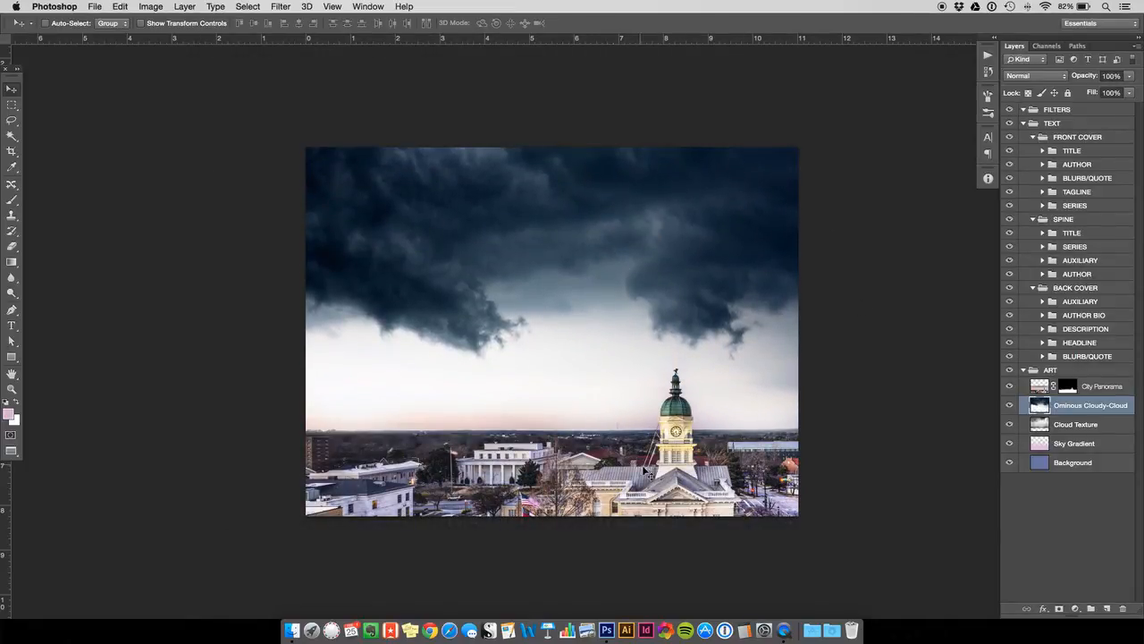
left_click_drag(738, 347, 732, 303)
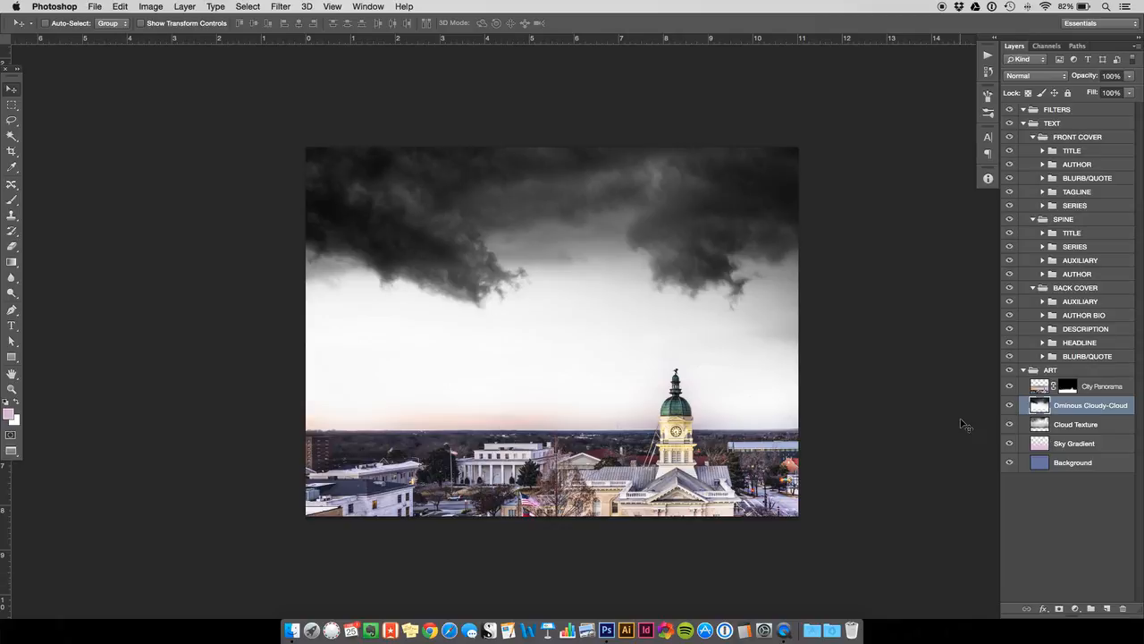
- Apply Auto Tone to Ominous Cloudy-Cloud, undoing and reapplying it to compare the contrast
key("super+shift+l")
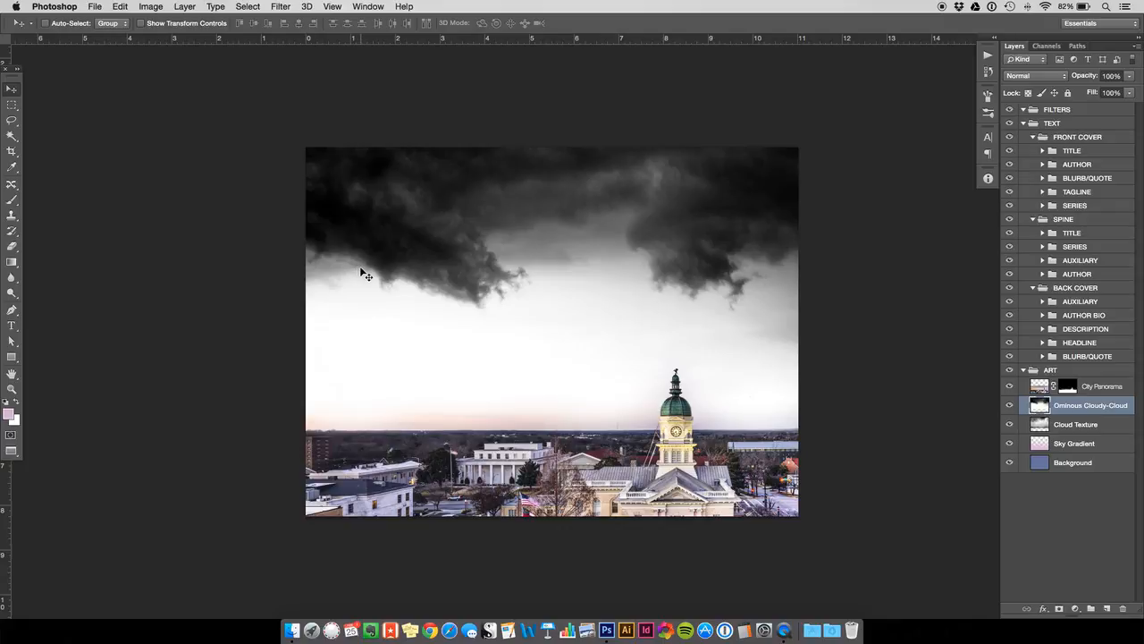
key("super+z")
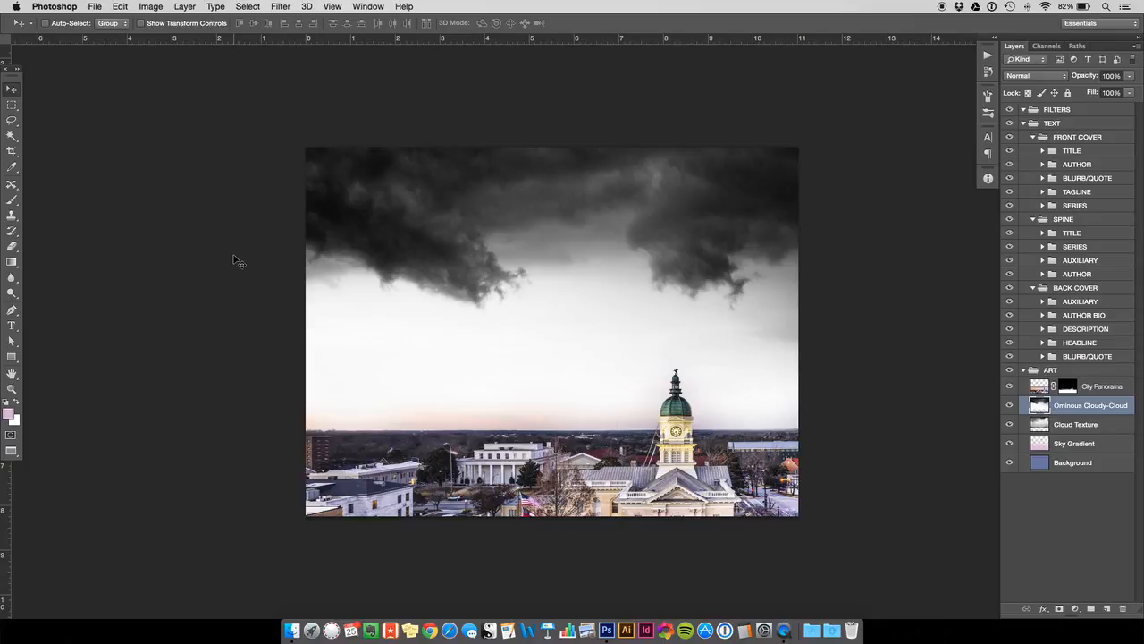
key("shift+super+l")
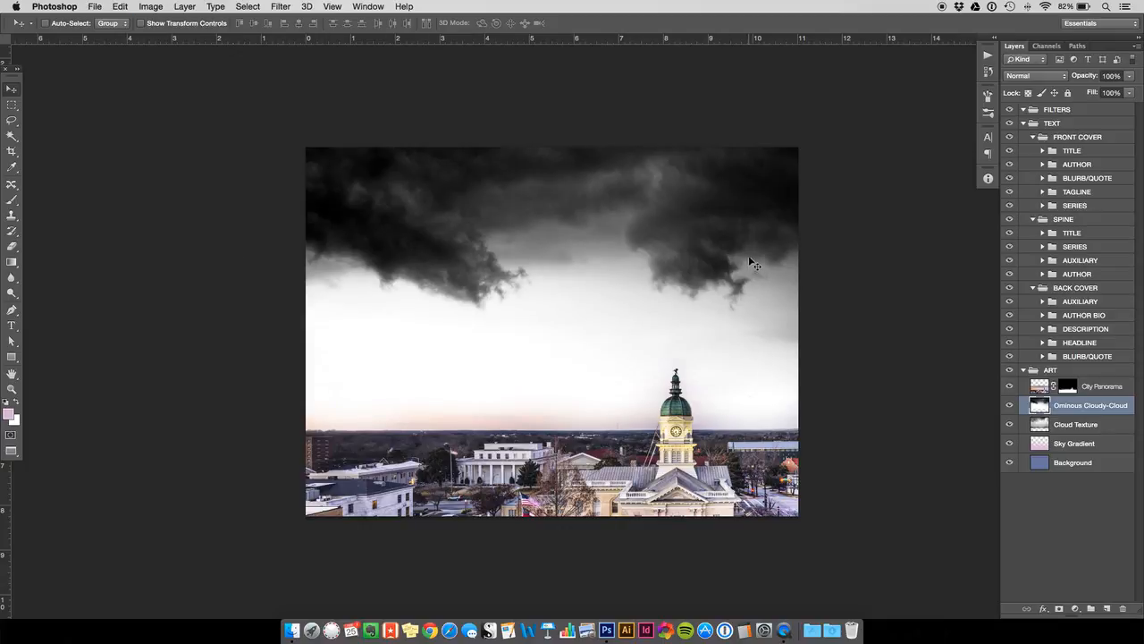
left_click(188, 7)
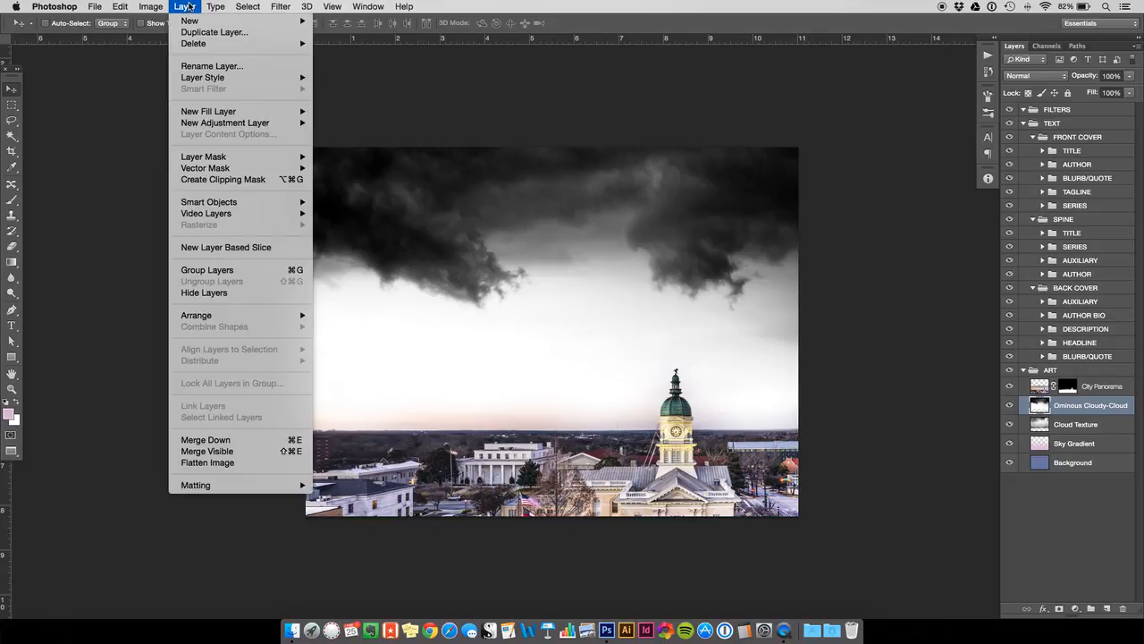
mouse_move(152, 9)
mouse_move(159, 47)
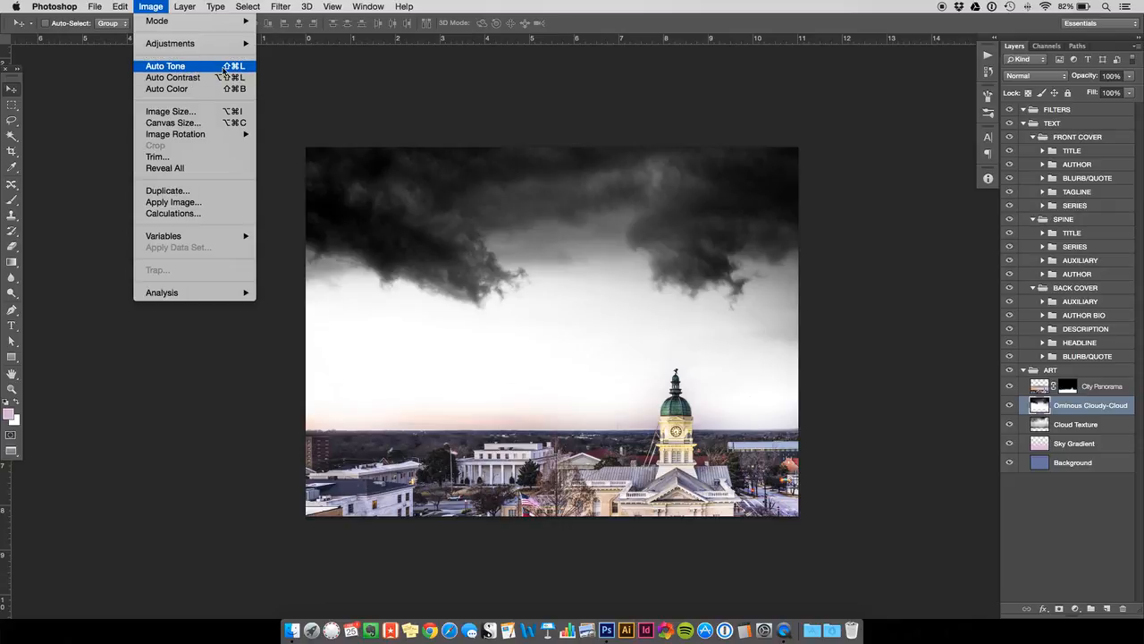
left_click(444, 114)
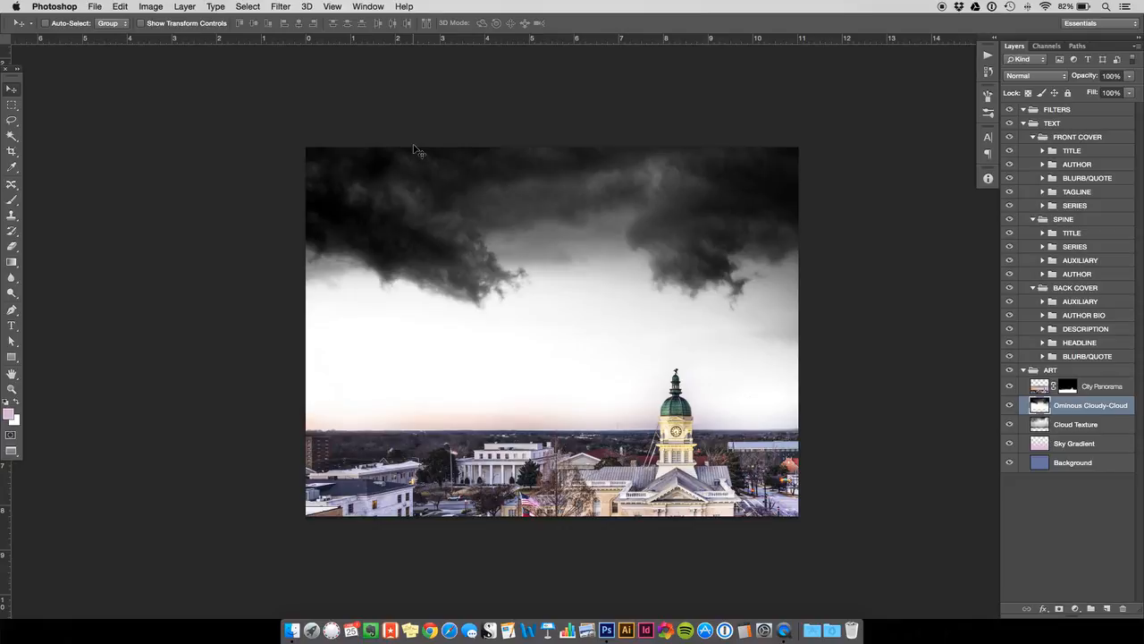
- Set the blending mode of Ominous Cloudy-Cloud to Soft Light
left_click(1051, 77)
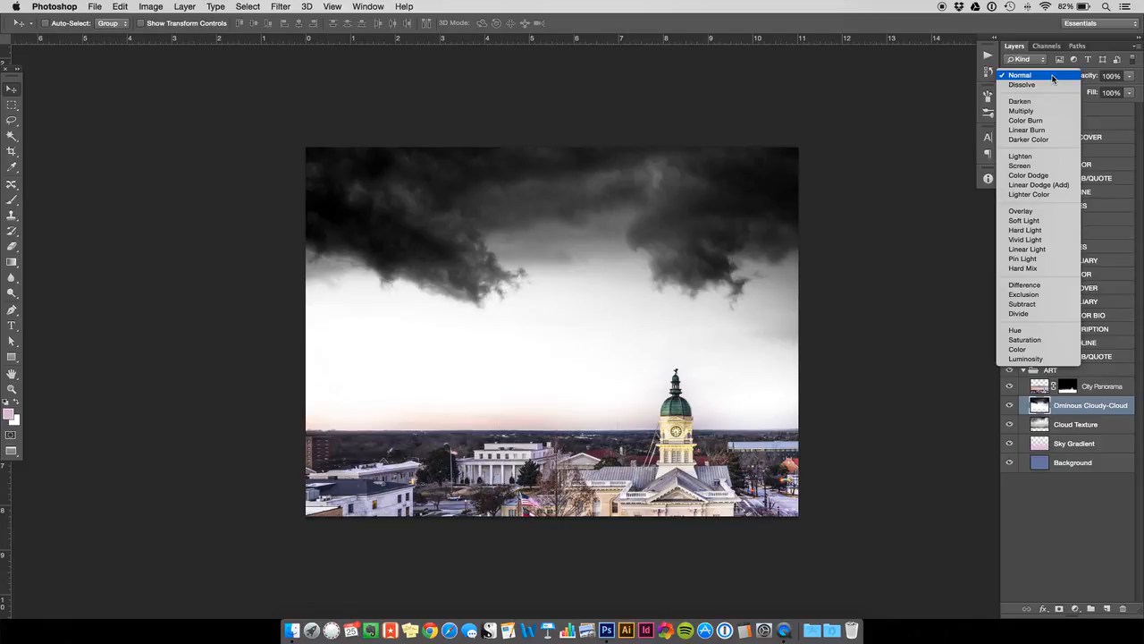
left_click(1047, 220)
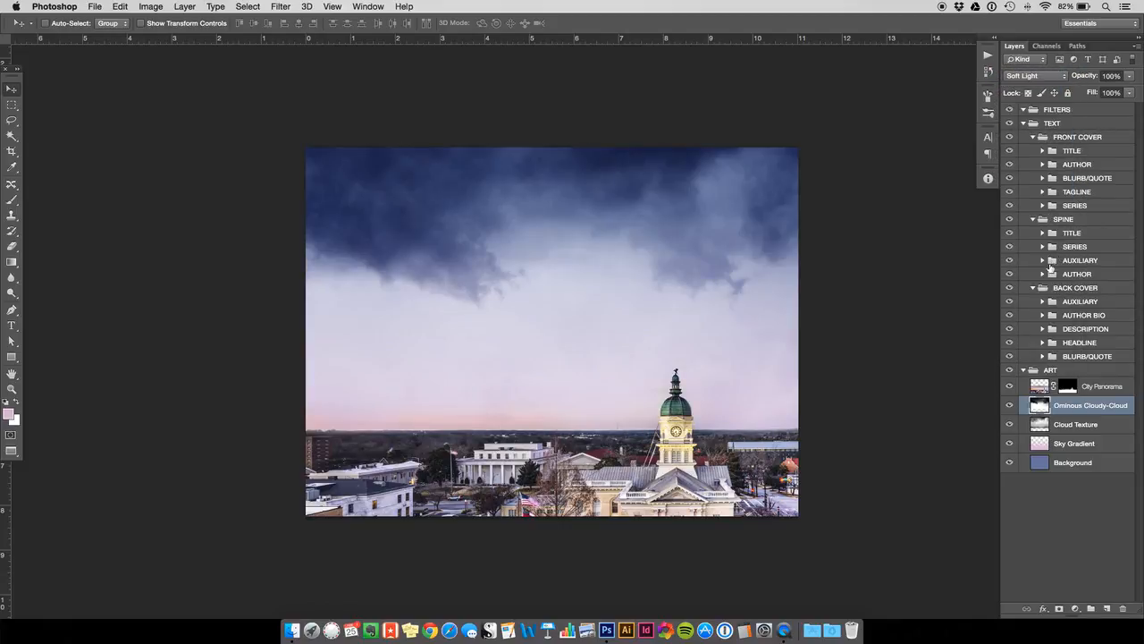
- Toggle the visibility of Ominous Cloudy-Cloud and Cloud Texture to compare what each adds to the sky
left_click(1010, 409)
left_click(1010, 408)
left_click(1009, 404)
left_click(1010, 425)
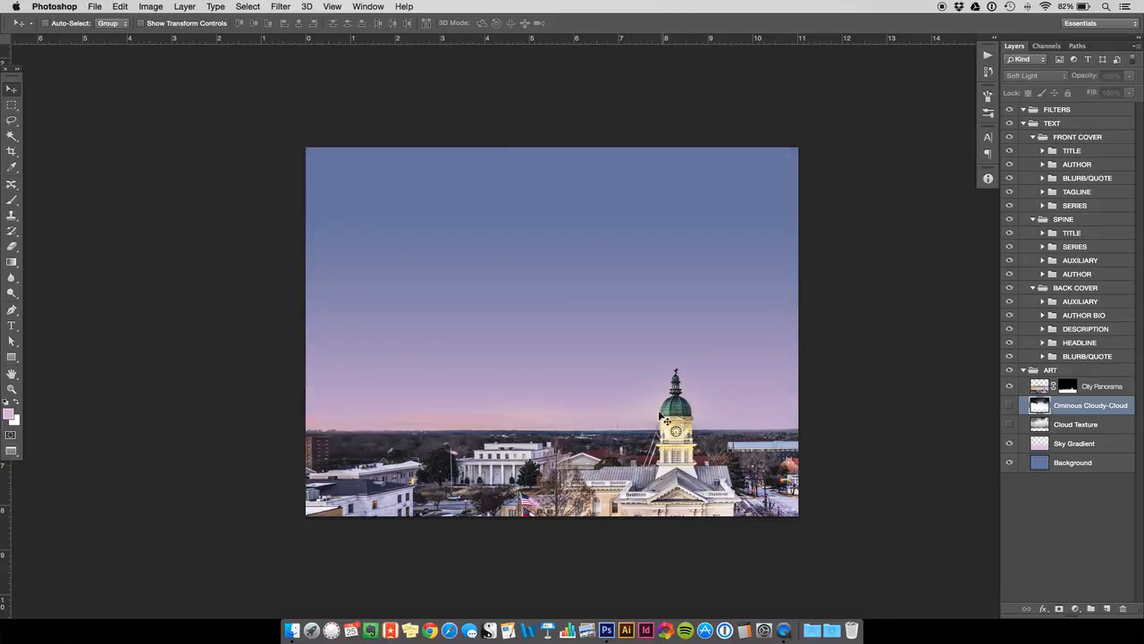
left_click(1011, 409)
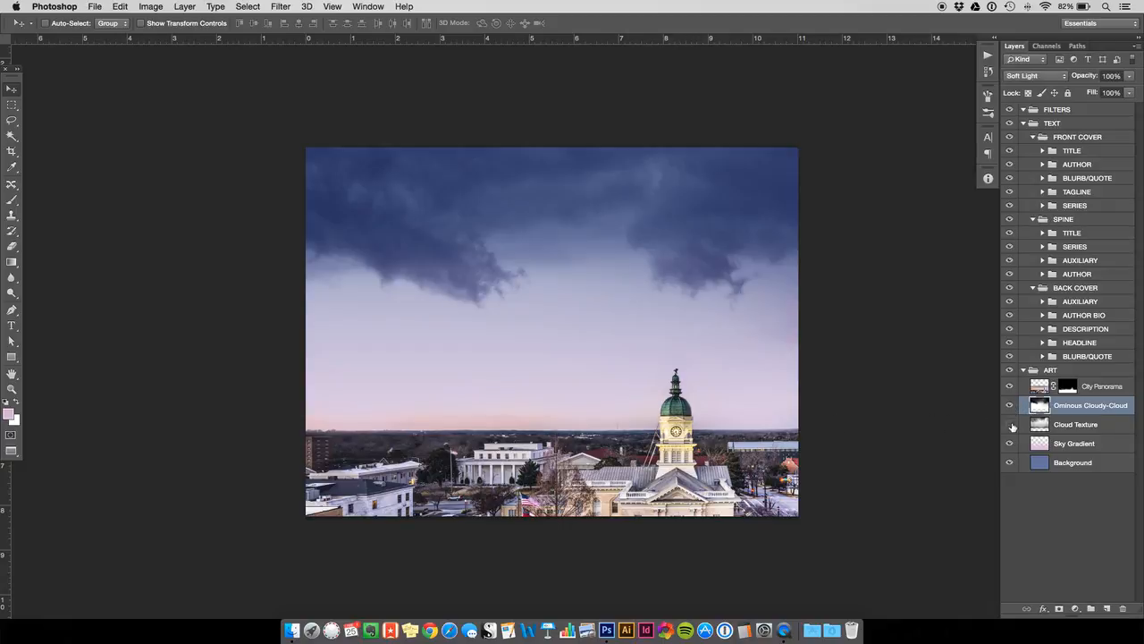
left_click(1010, 424)
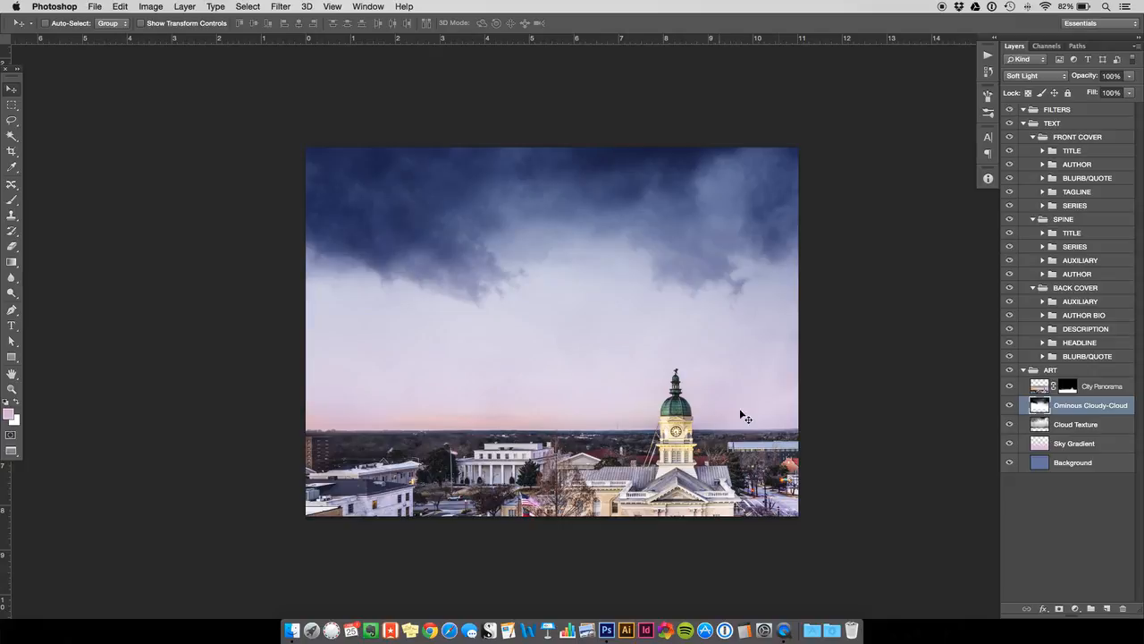
left_click(1068, 389)
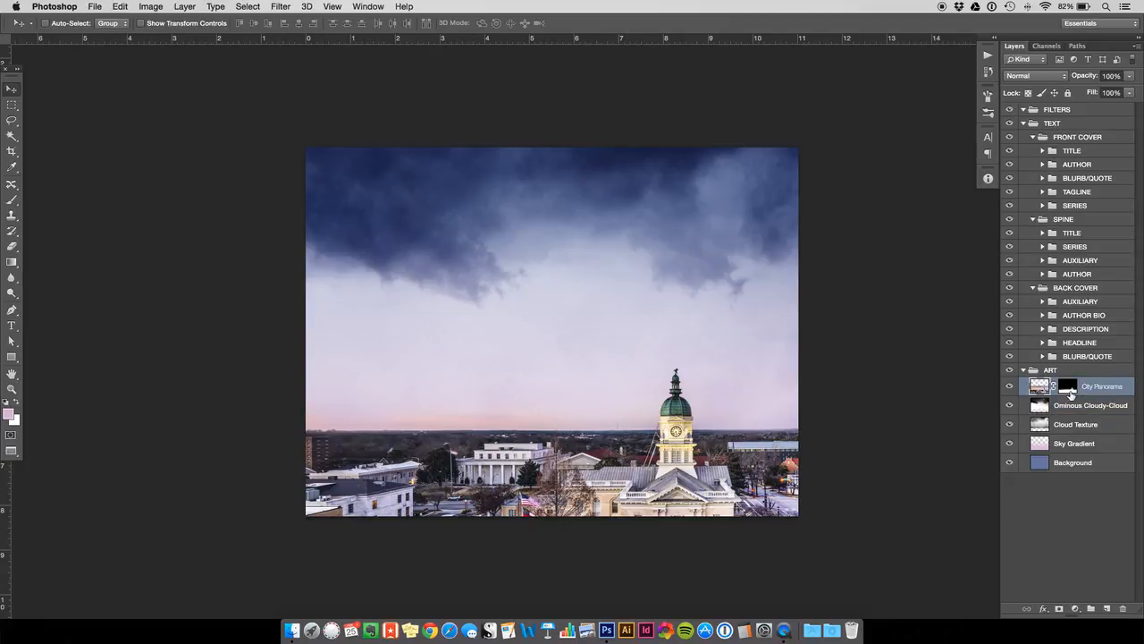
key("d")
left_click(12, 199)
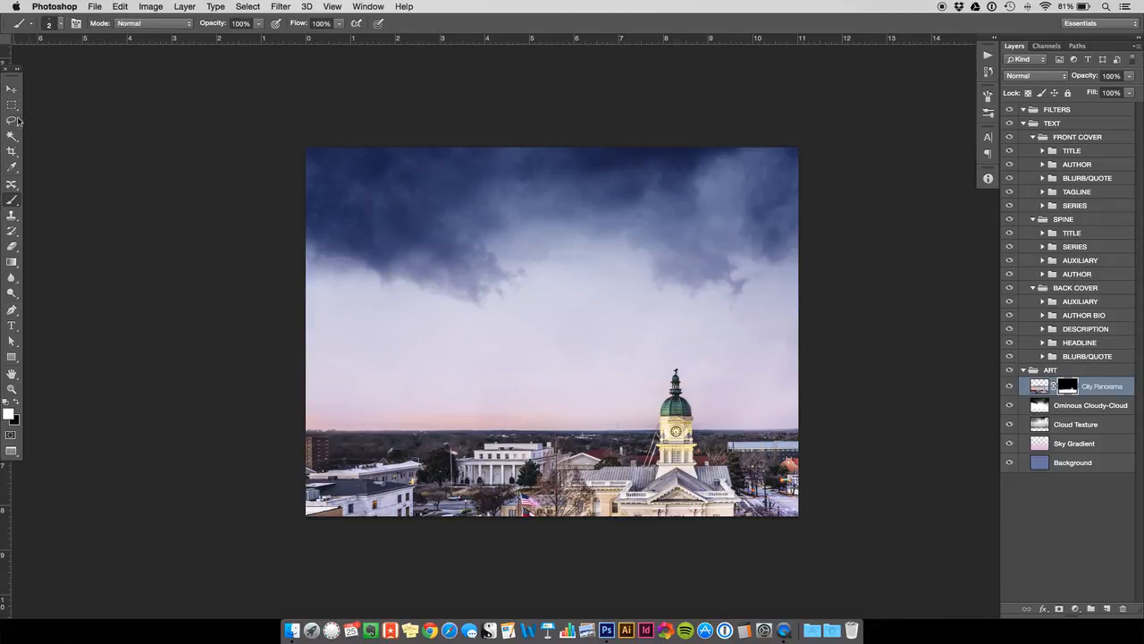
left_click(60, 26)
left_click_drag(59, 60, 117, 61)
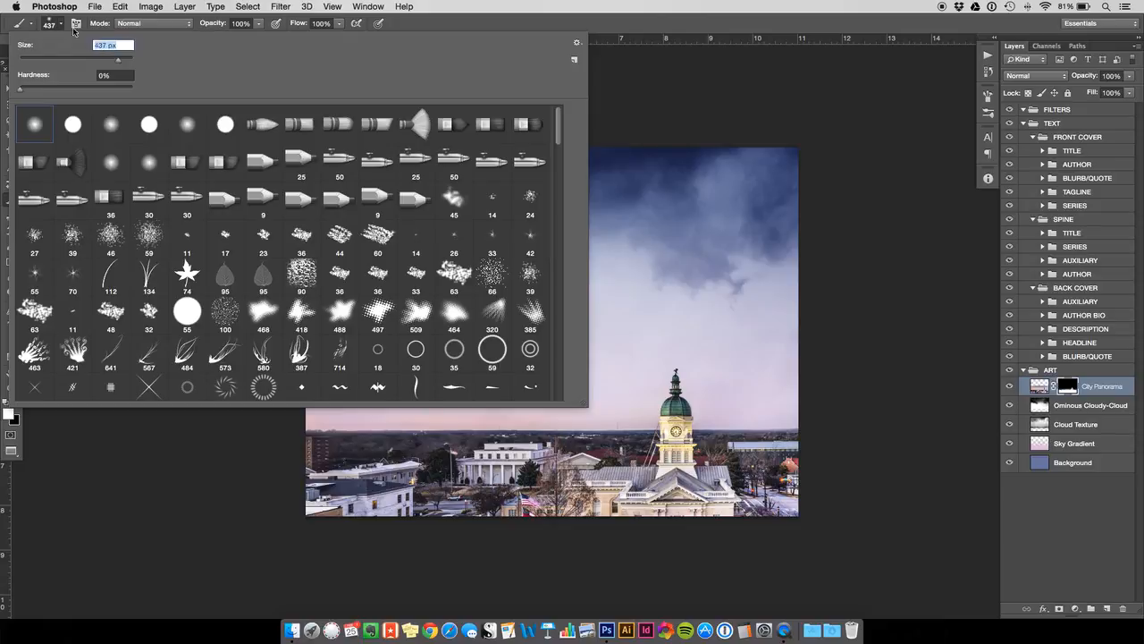
left_click(61, 26)
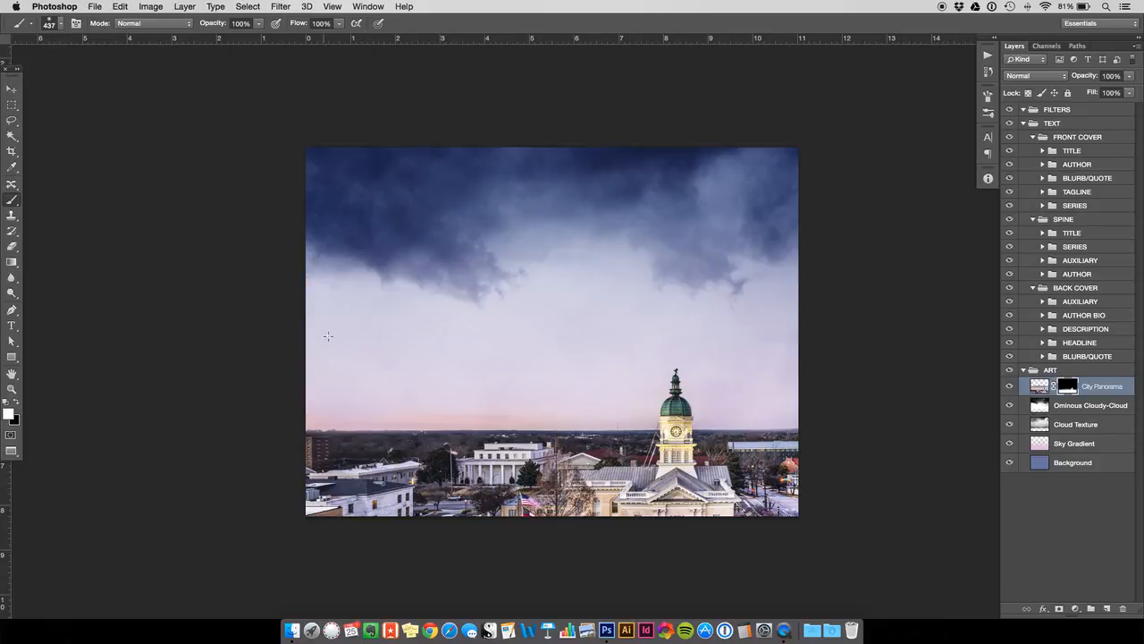
left_click(17, 402)
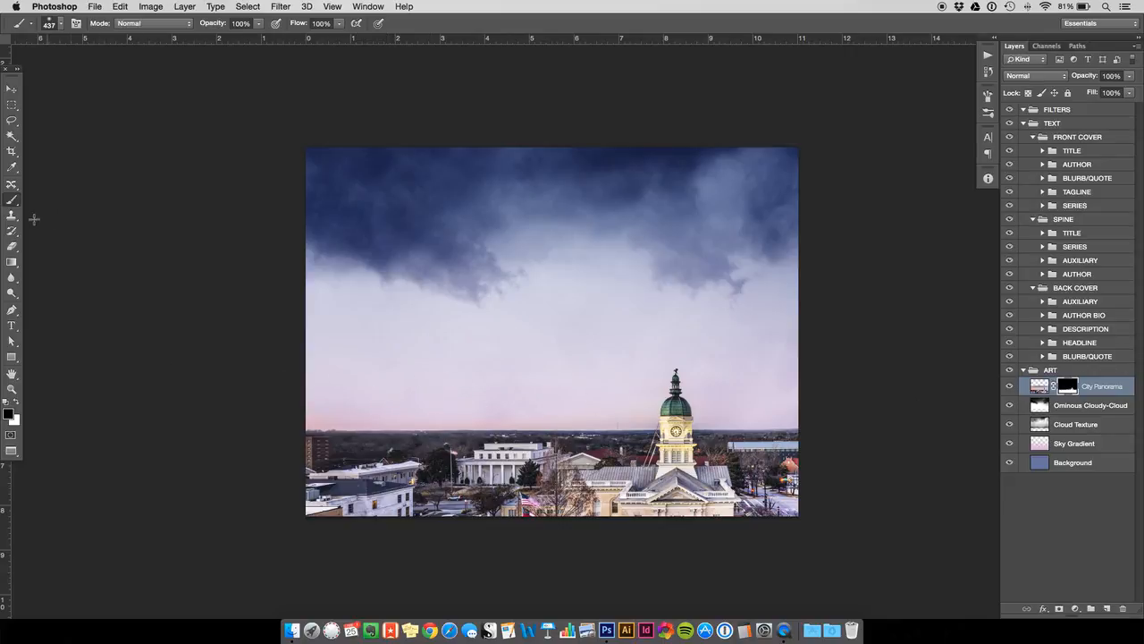
left_click(12, 261)
left_click(16, 403)
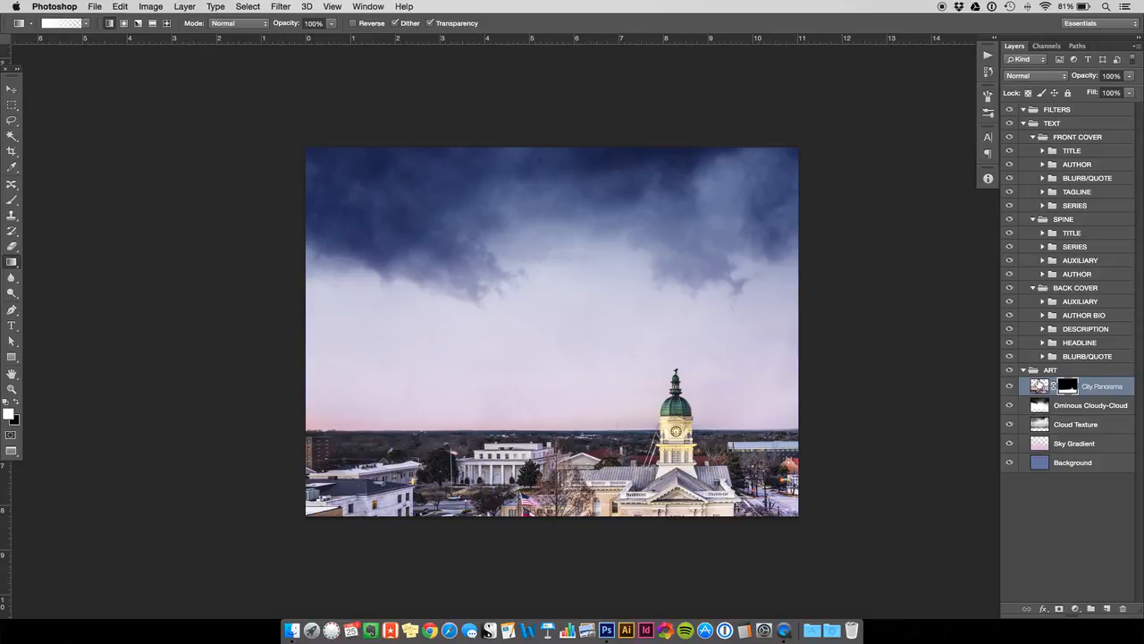
left_click(11, 89)
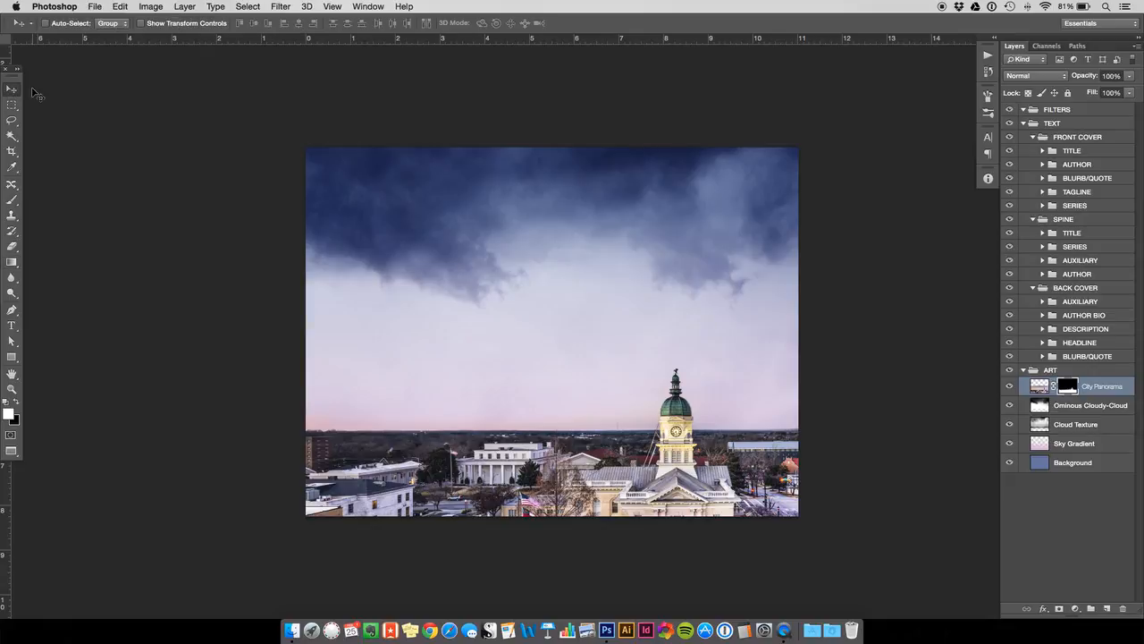
- Add a layer mask to Ominous Cloudy-Cloud and fade its lower part above the horizon with upward black-to-transparent gradients
left_click(1055, 409)
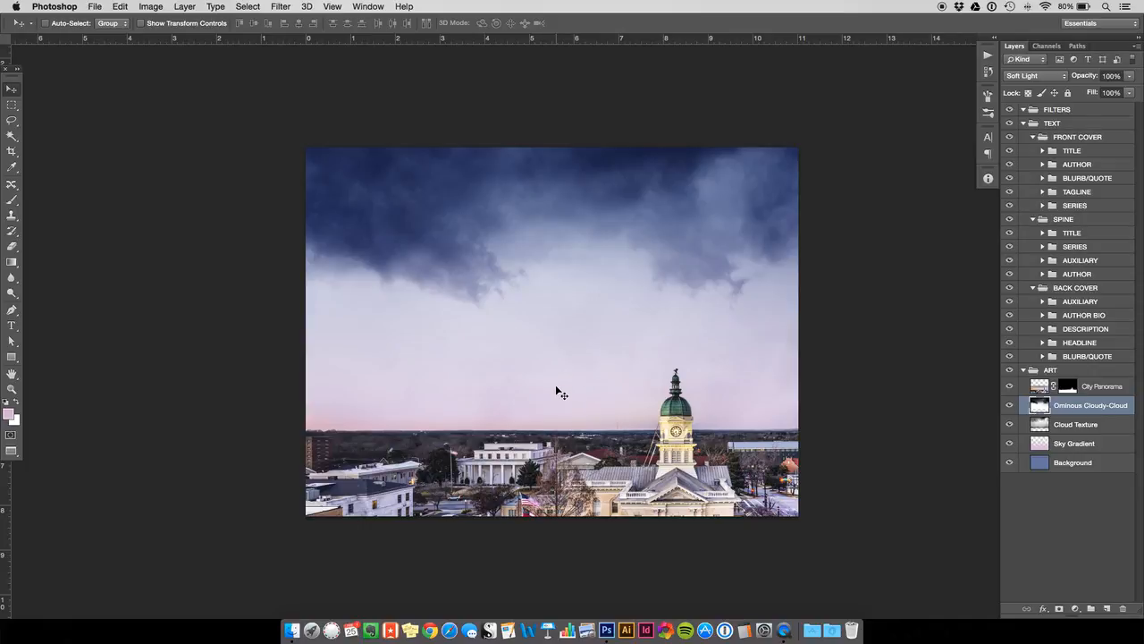
left_click(1059, 608)
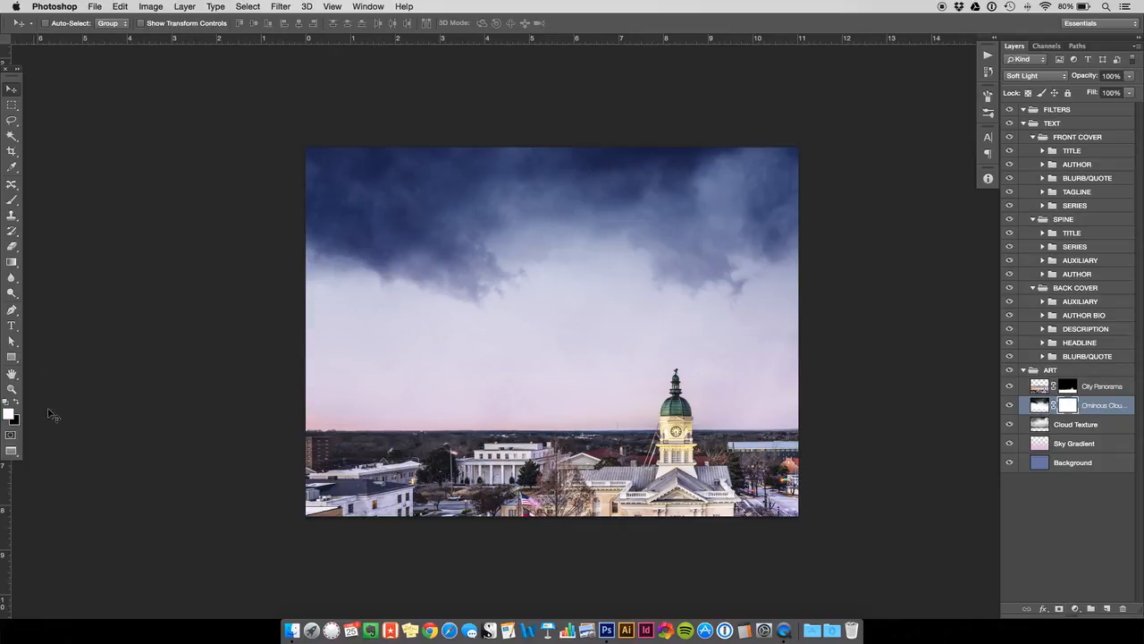
left_click(21, 404)
left_click(11, 262)
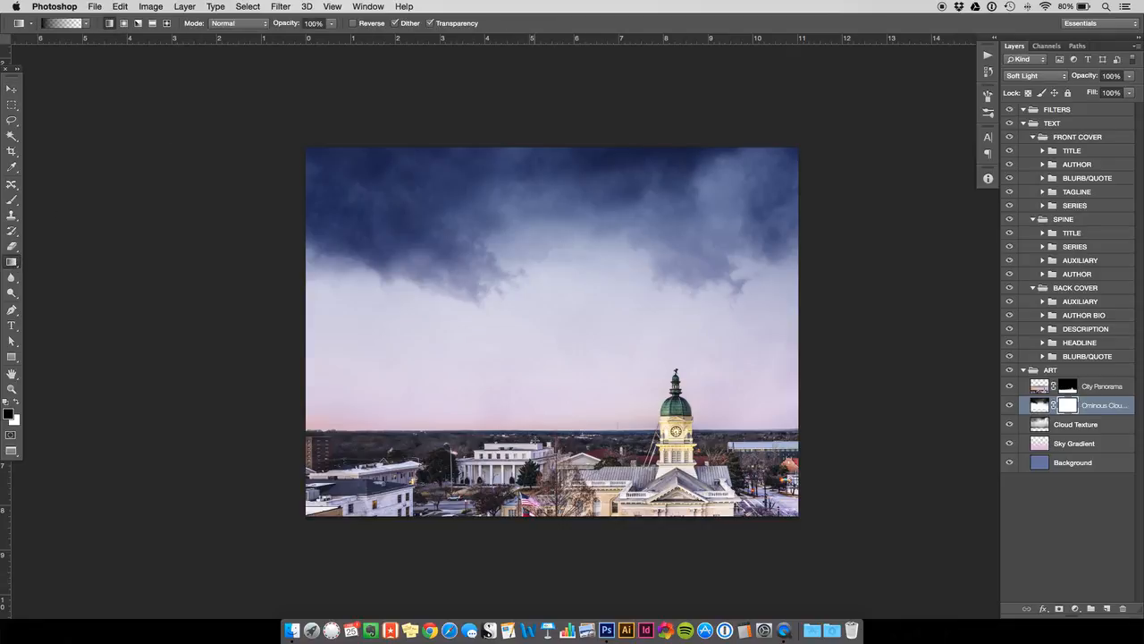
left_click_drag(536, 438, 531, 293)
left_click_drag(555, 464, 552, 257)
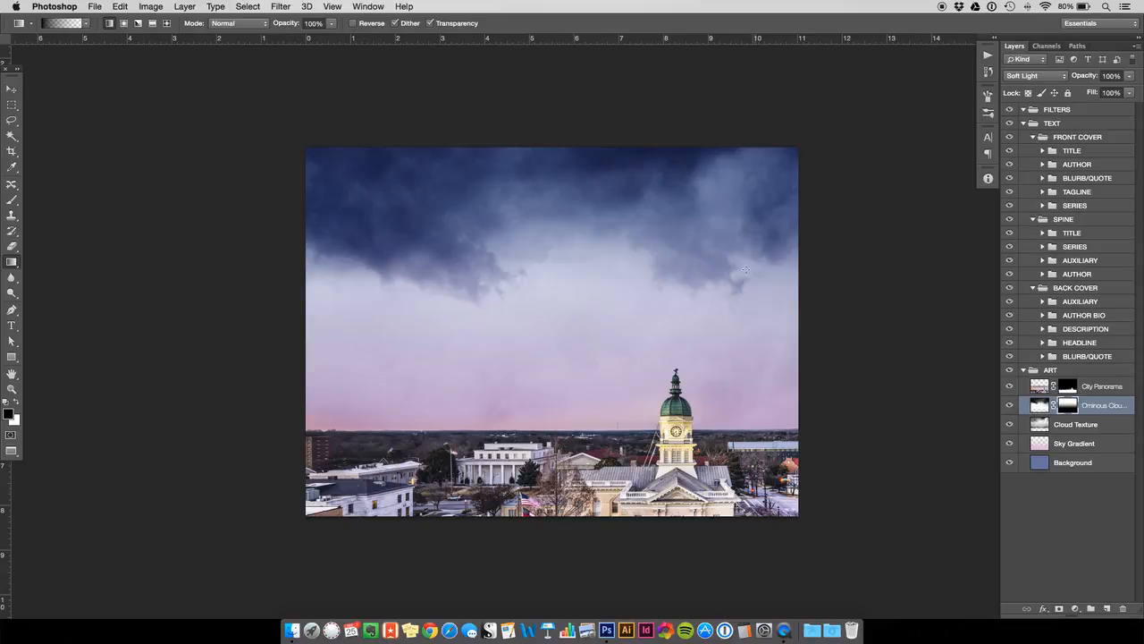
left_click_drag(516, 429, 516, 304)
left_click_drag(524, 472, 526, 318)
left_click(11, 89)
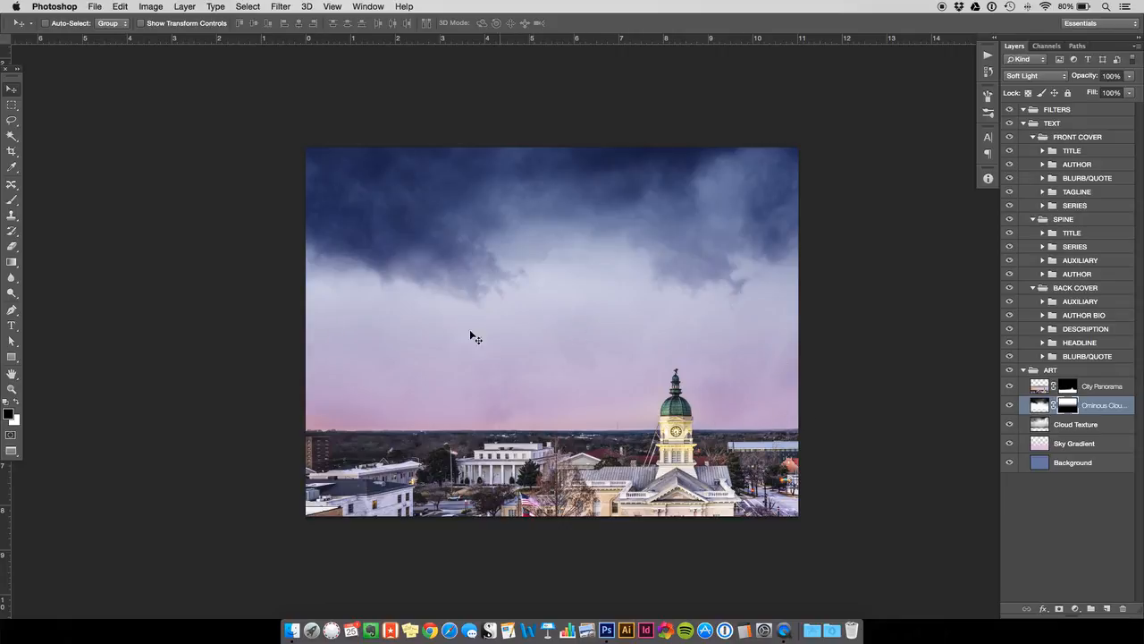
- Duplicate the Cloud Texture layer and rename the copy Cloud Texture 2
mouse_move(1039, 424)
left_mouse_down()
mouse_move(1039, 400)
mouse_move(1043, 443)
left_mouse_up()
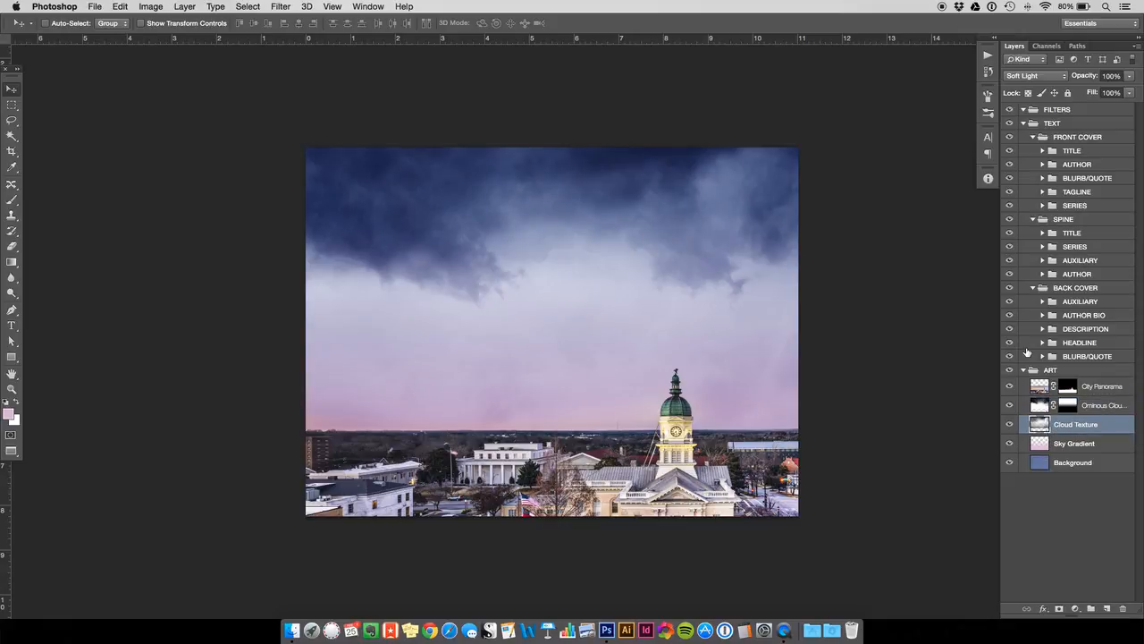
key("super+j")
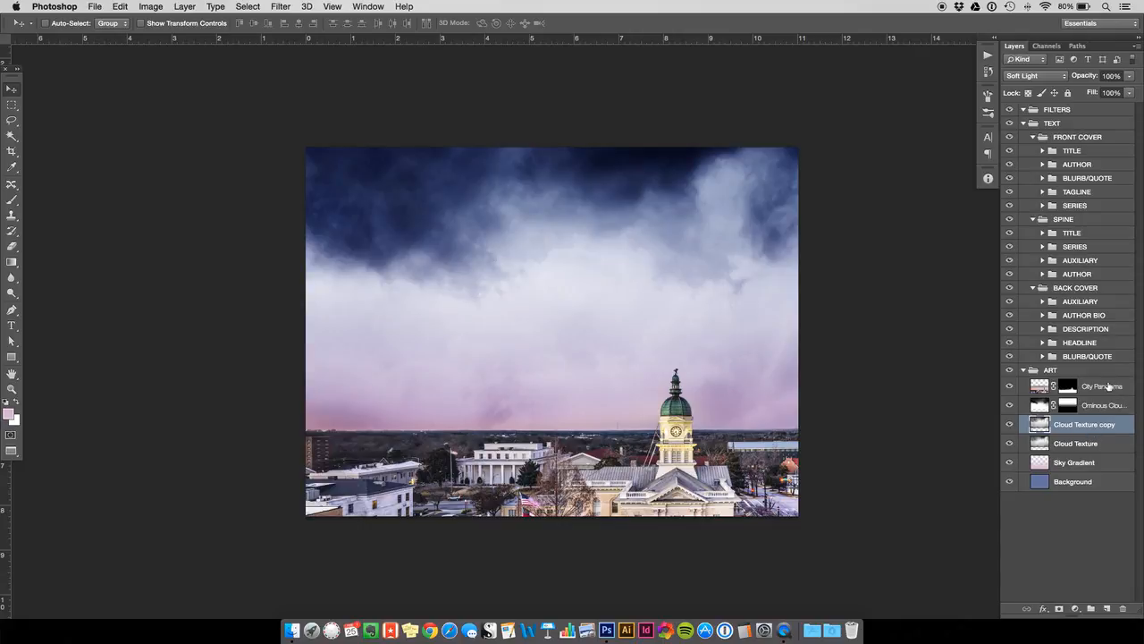
left_click(190, 7)
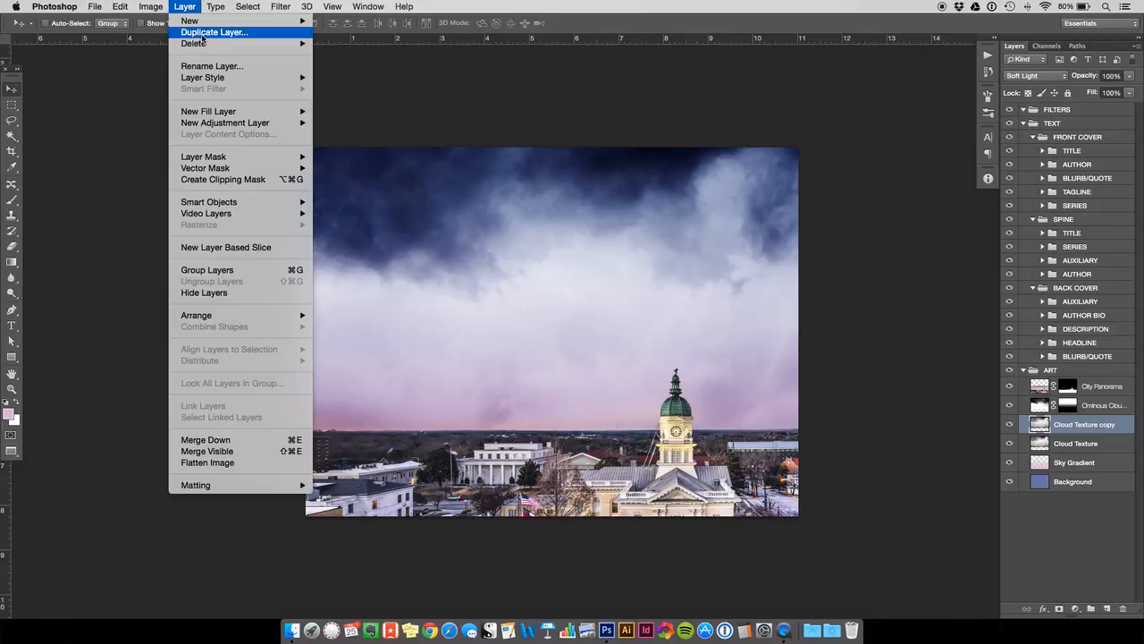
left_click(191, 9)
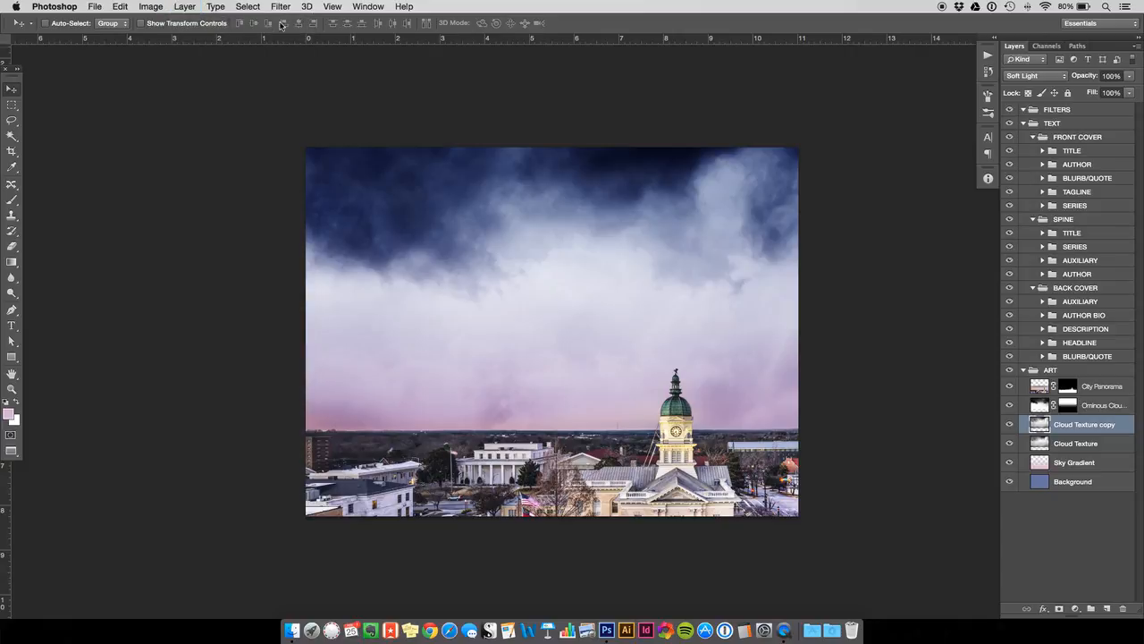
double_click(1096, 426)
key("BackSpace")
key("BackSpace")
key("BackSpace")
key("BackSpace")
type("2")
key("Return")
- Check the effect of Cloud Texture 2, and move it down so its upper edge crosses the dark clouds
left_click(1010, 424)
left_click(1010, 425)
left_click_drag(623, 206, 640, 354)
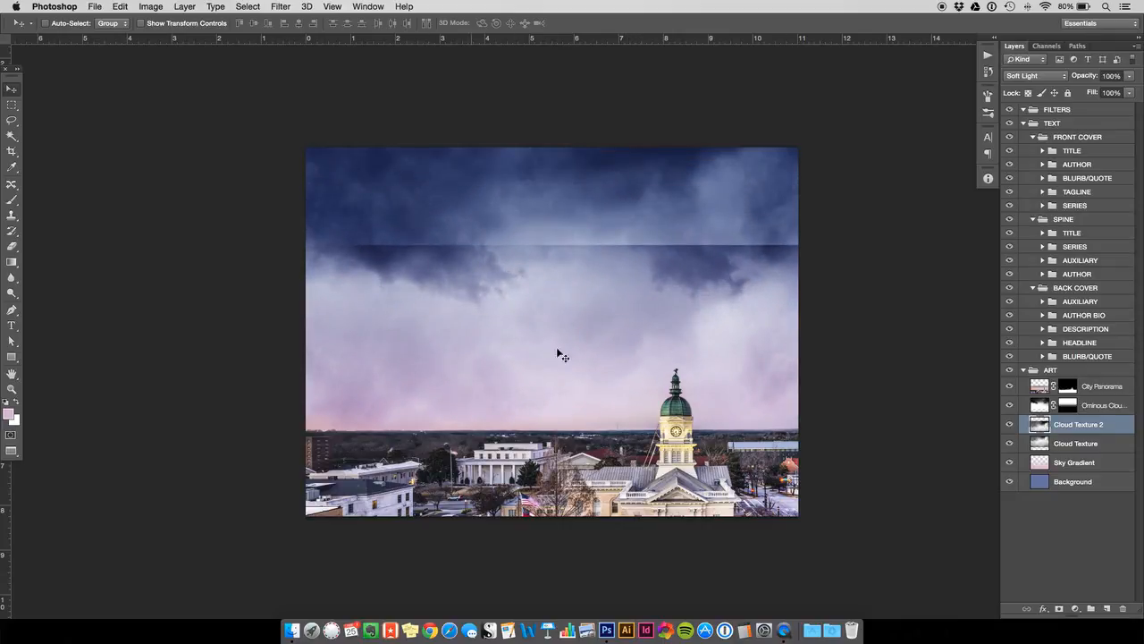
left_click_drag(588, 264, 590, 212)
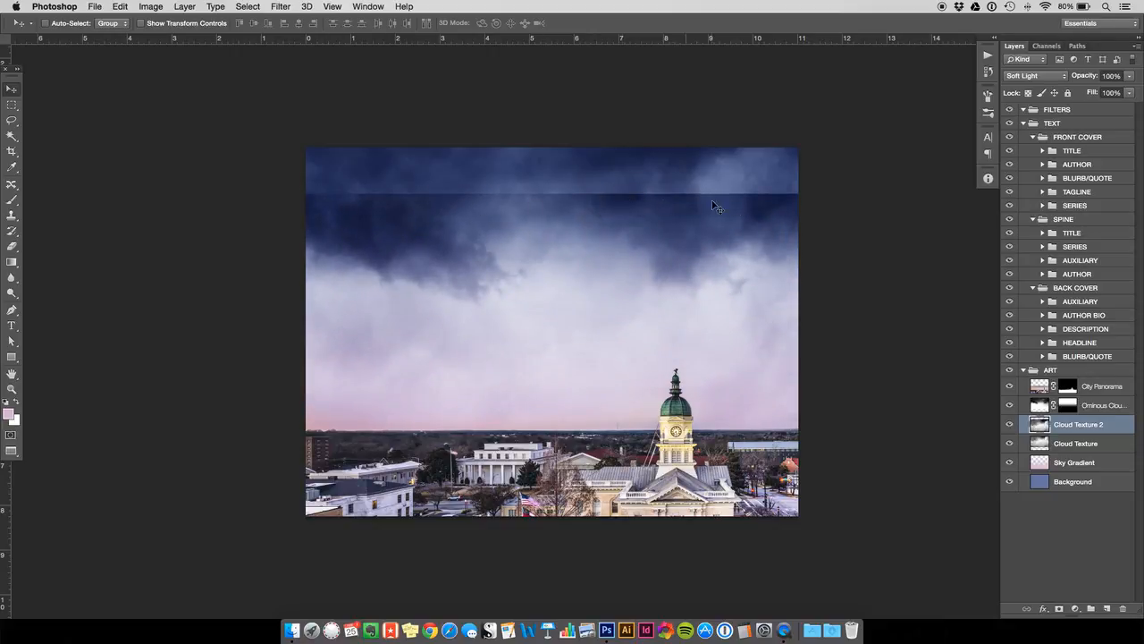
left_click_drag(613, 366, 606, 400)
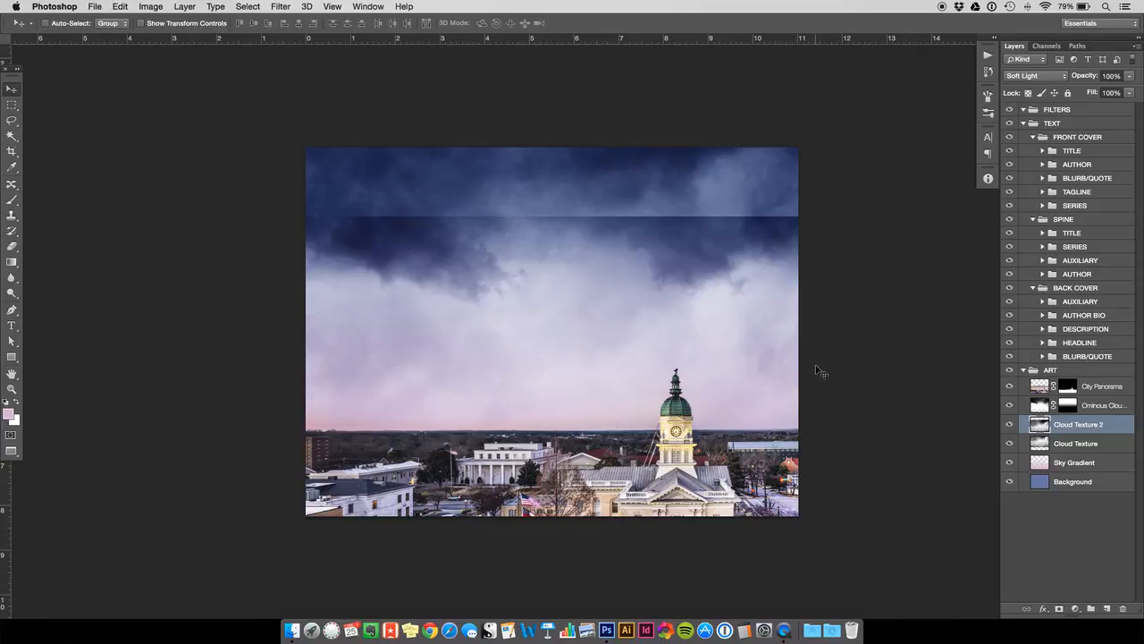
- Add a layer mask to Cloud Texture 2 and blend away its hard upper edge with downward black-to-transparent gradients
left_click(1059, 609)
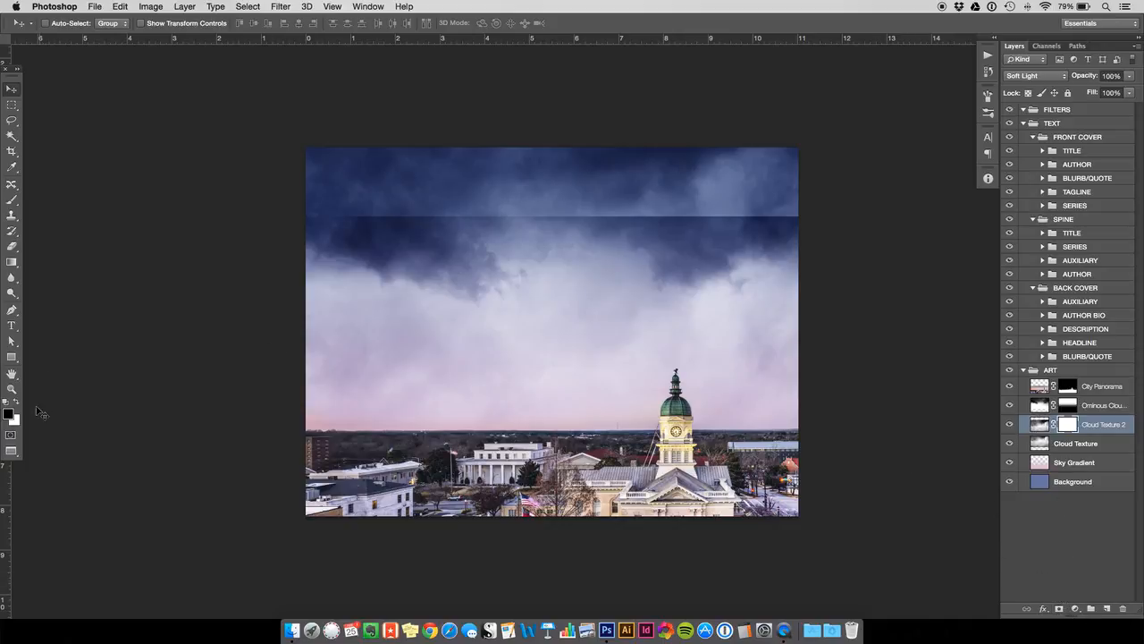
left_click(12, 262)
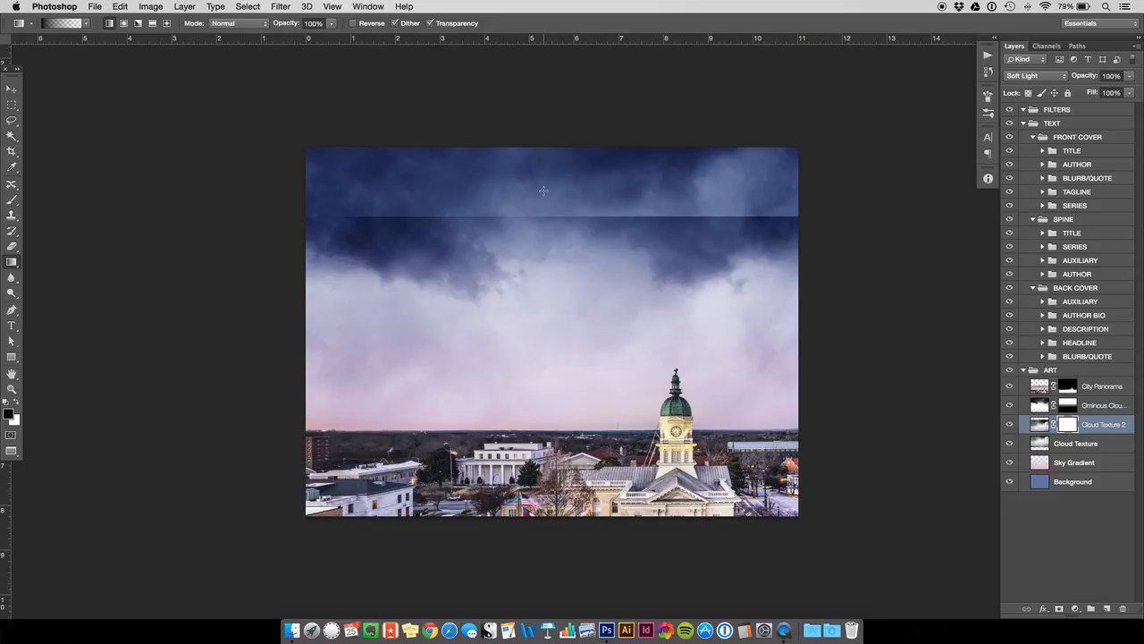
left_click_drag(543, 202, 548, 286)
left_click_drag(556, 172, 560, 275)
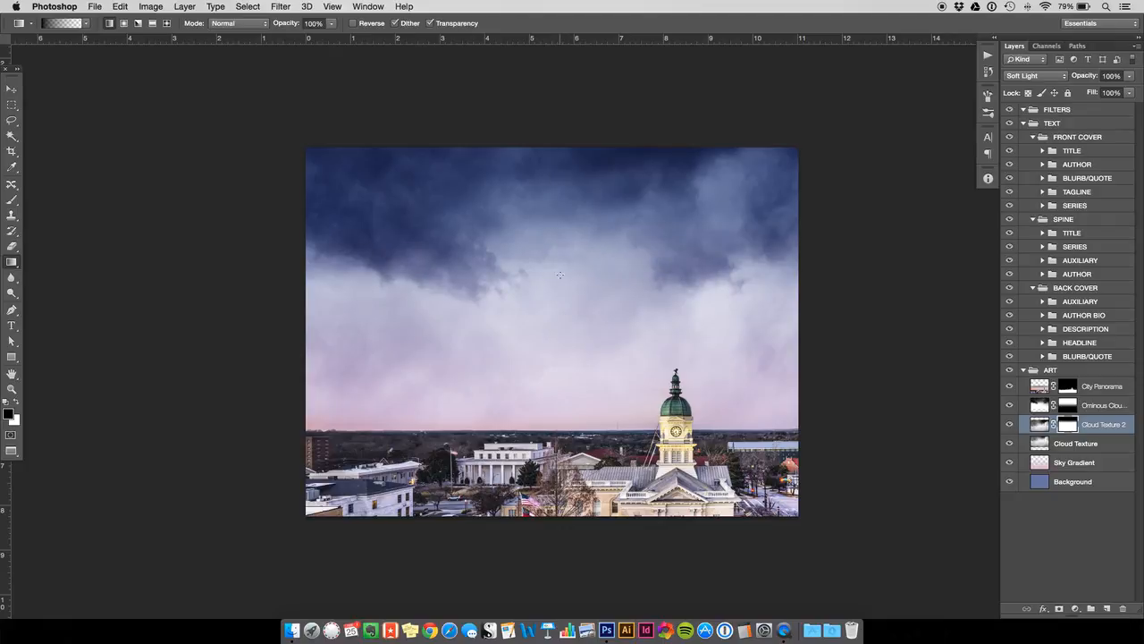
left_click_drag(551, 177, 552, 282)
key("super+t")
key("Return")
key("g")
- Toggle the visibility of Cloud Texture 2 repeatedly to compare the sky with and without it
left_click(1010, 424)
left_click(1011, 425)
left_click(1011, 425)
left_click(1010, 426)
left_click(1010, 429)
left_click(1009, 426)
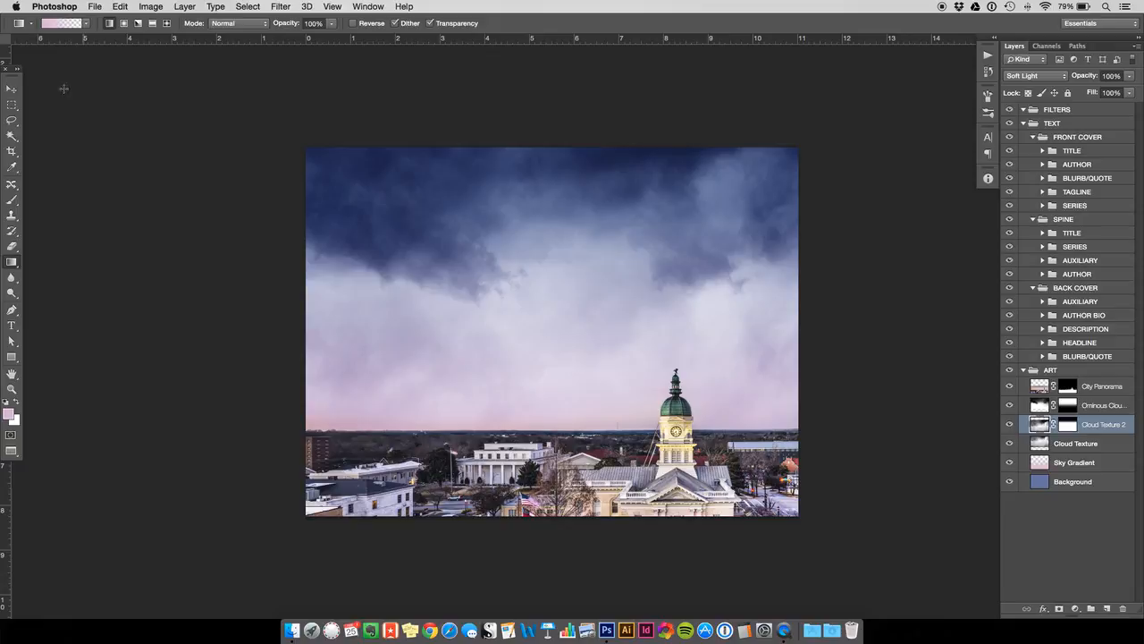
left_click(16, 88)
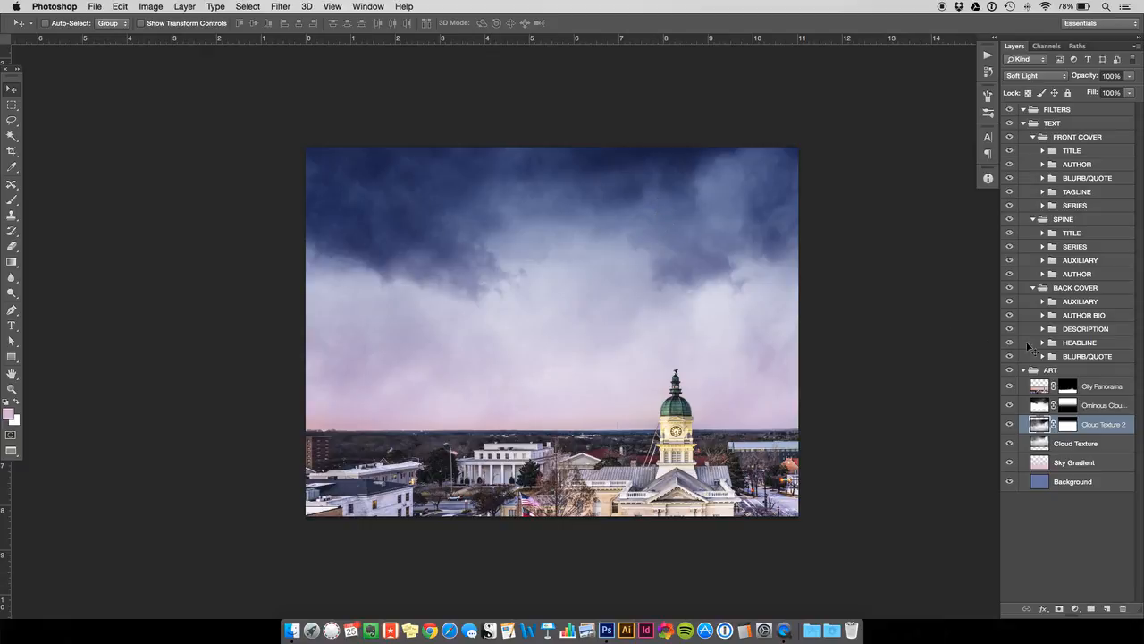
- Create a new layer named Gradient directly above City Panorama
left_click(1096, 388)
key("super+shift+n")
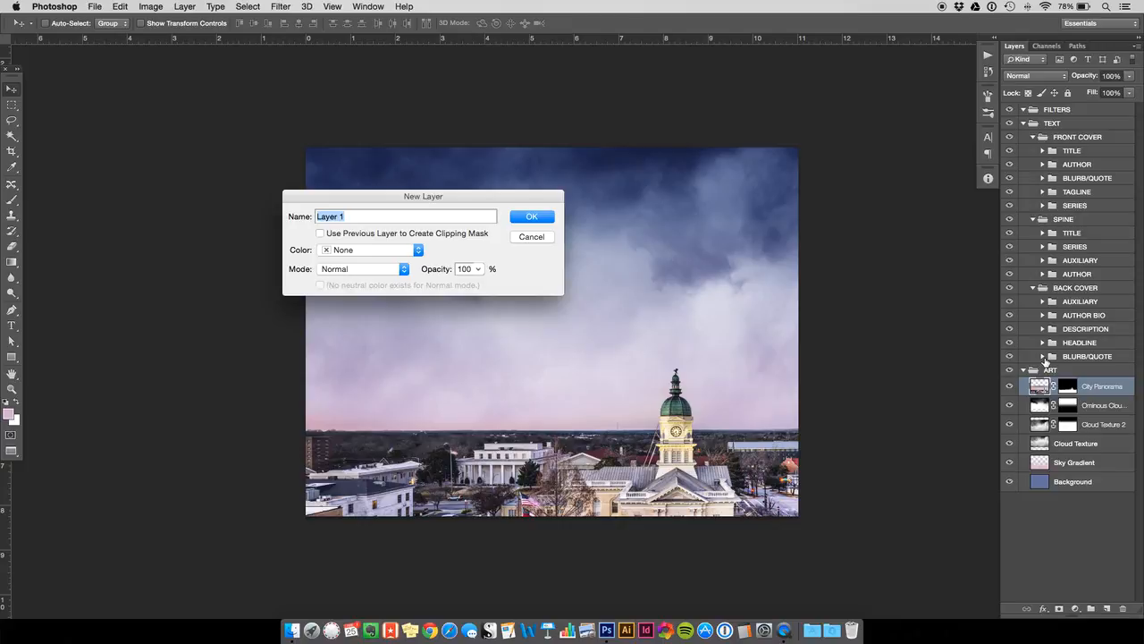
type("Gradient")
key("Return")
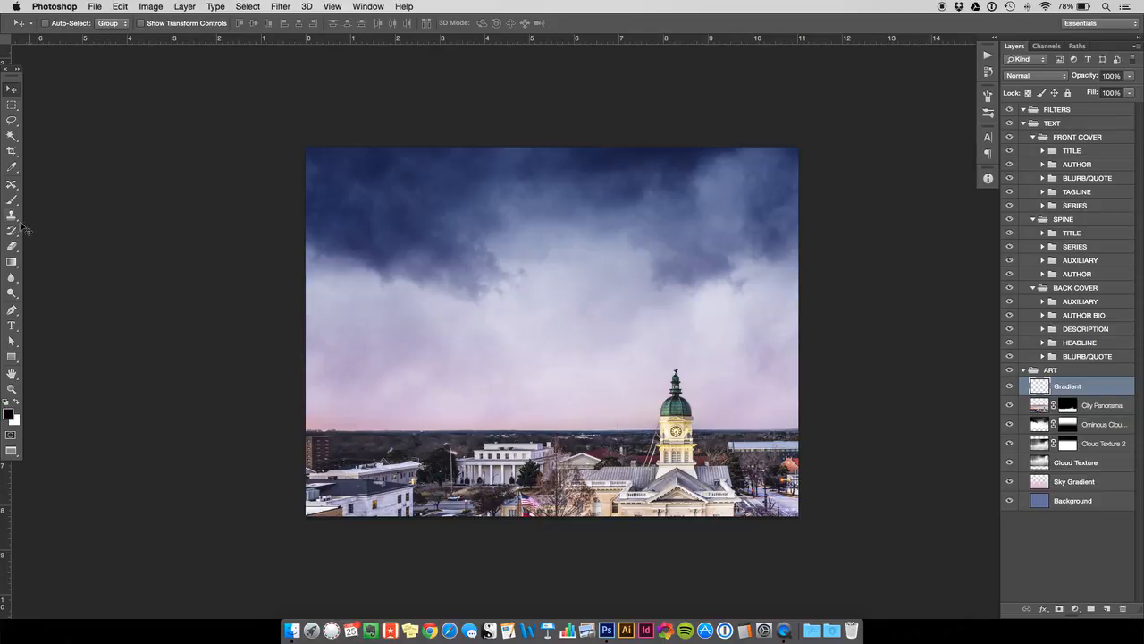
- Draw a vertical black-to-transparent gradient on the Gradient layer, darkening the city from the lower edge up to the horizon
left_click(12, 262)
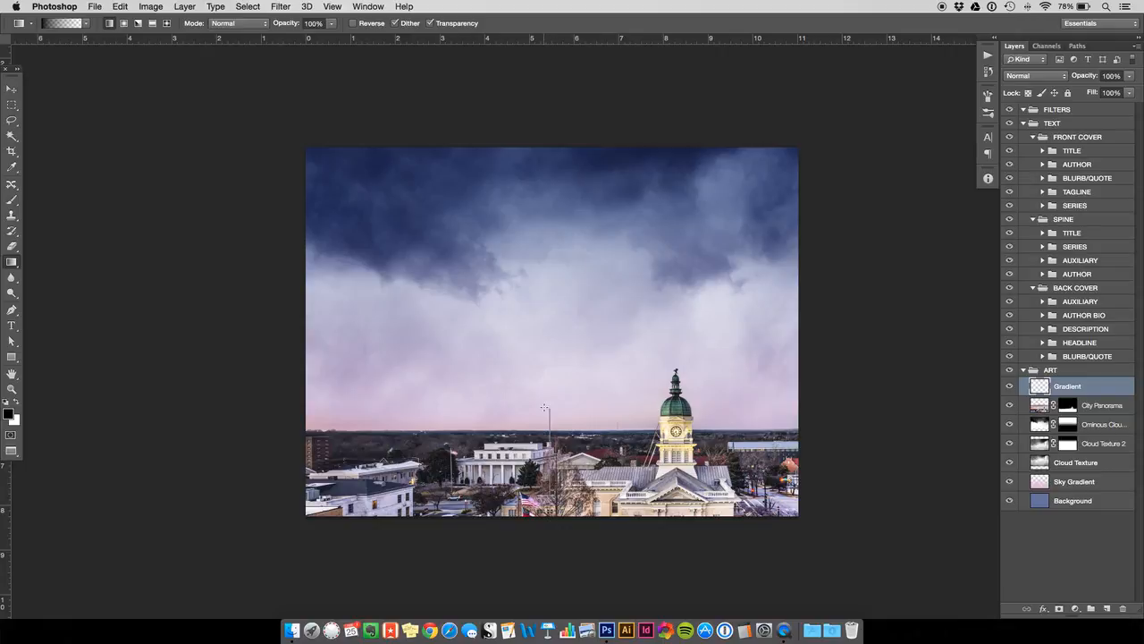
left_click_drag(555, 414, 561, 445)
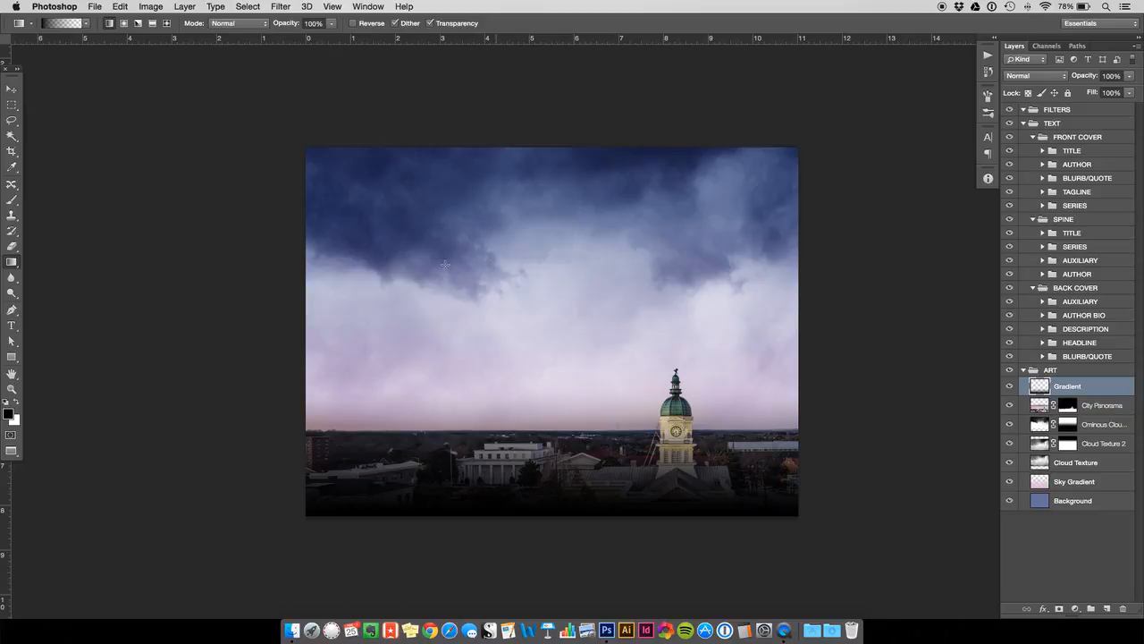
left_click(13, 90)
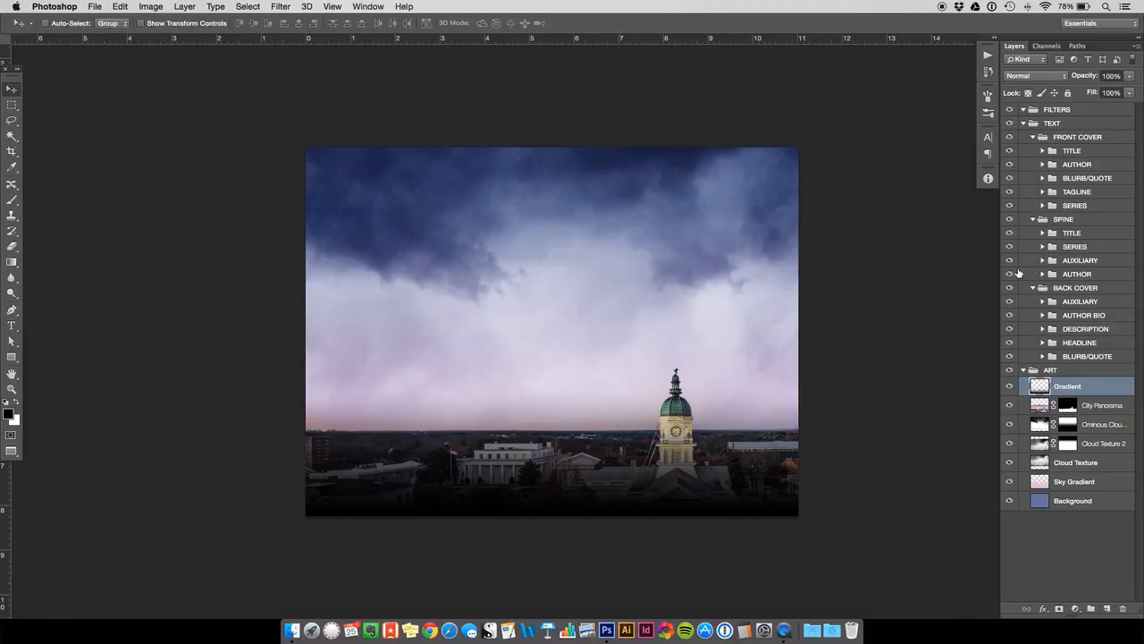
- Set the Gradient layer's blending mode to Multiply and its opacity to 40%
left_click(1048, 77)
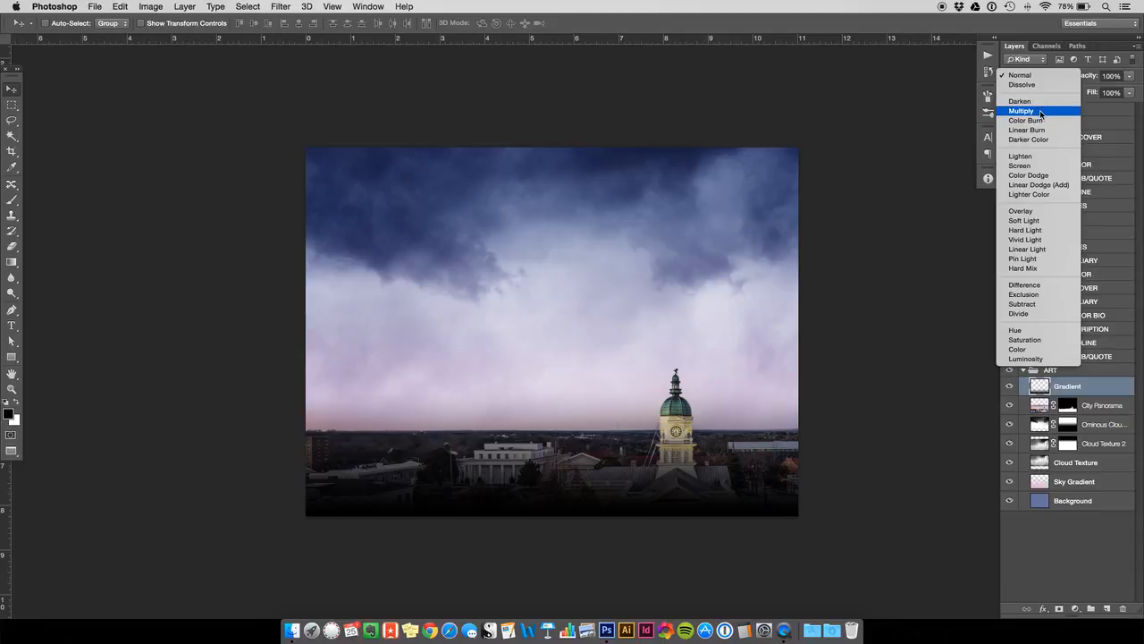
left_click(1041, 110)
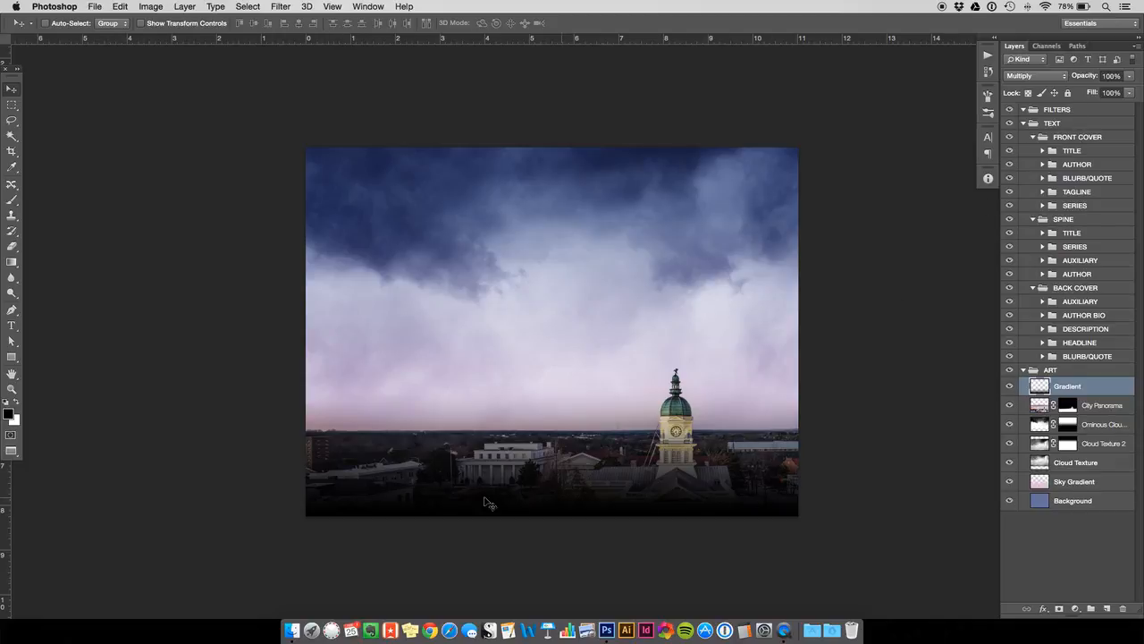
left_click(1108, 76)
type("40")
key("Return")
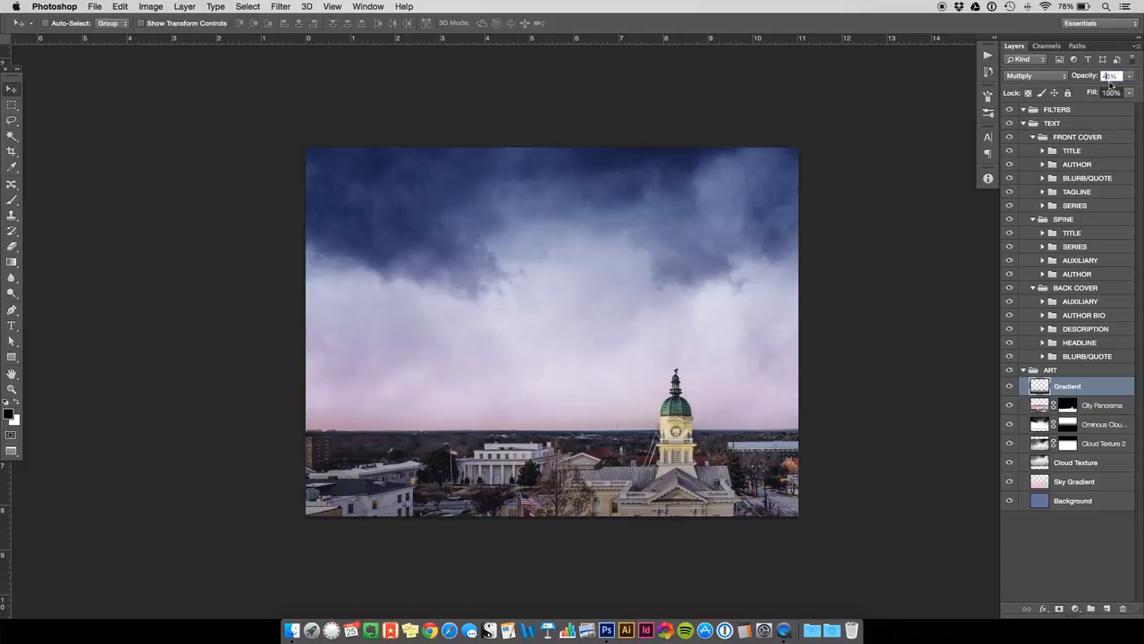
- Toggle the Gradient layer's visibility to compare the city with and without the darkening
left_click(11, 89)
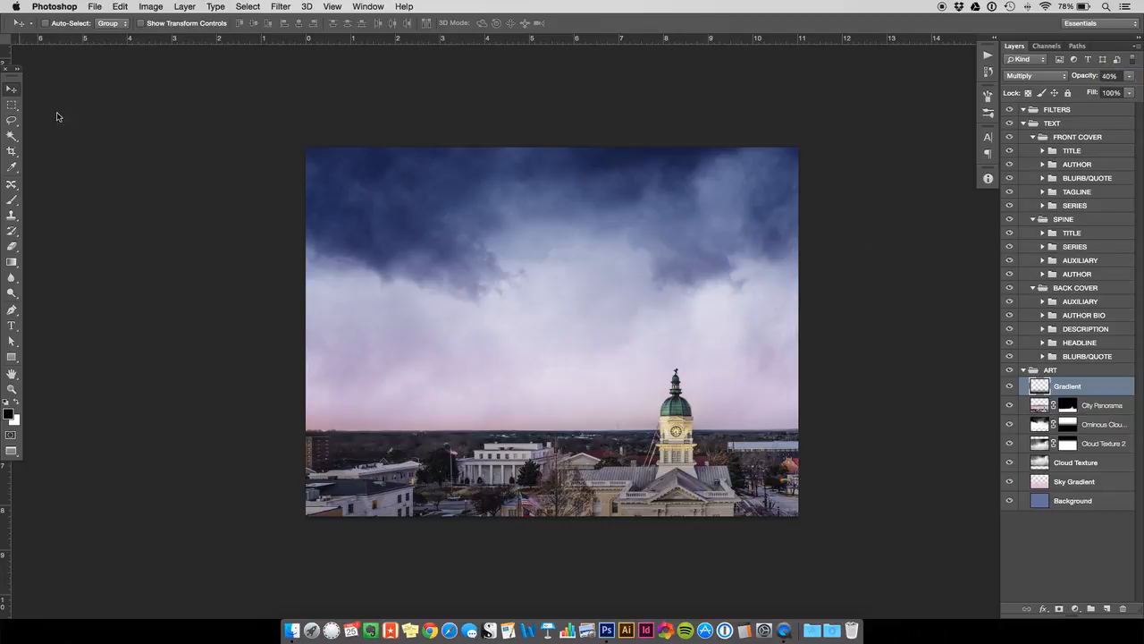
left_click(1010, 387)
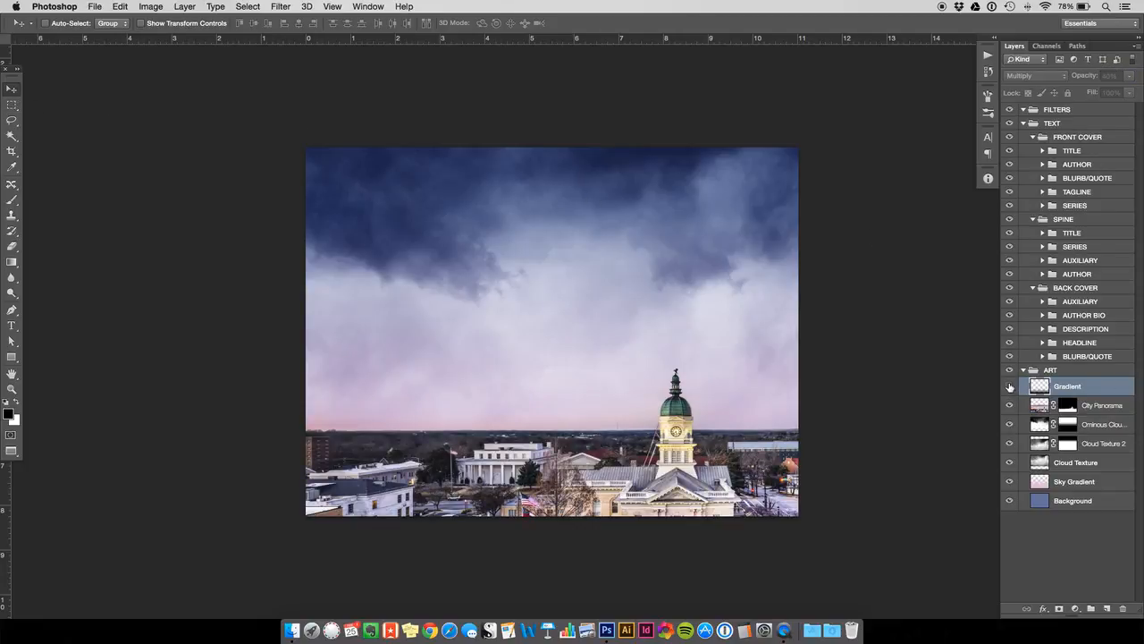
left_click(1010, 387)
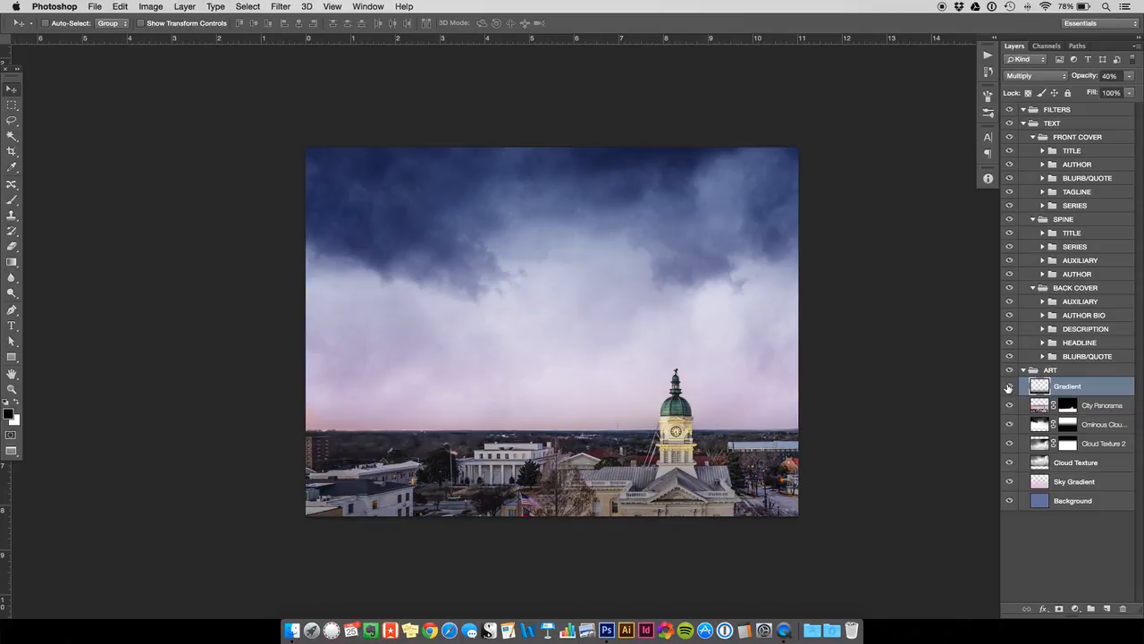
left_click(1008, 387)
left_click(1008, 387)
- Duplicate the Gradient layer directly above the original in the ART group
key("super+j")
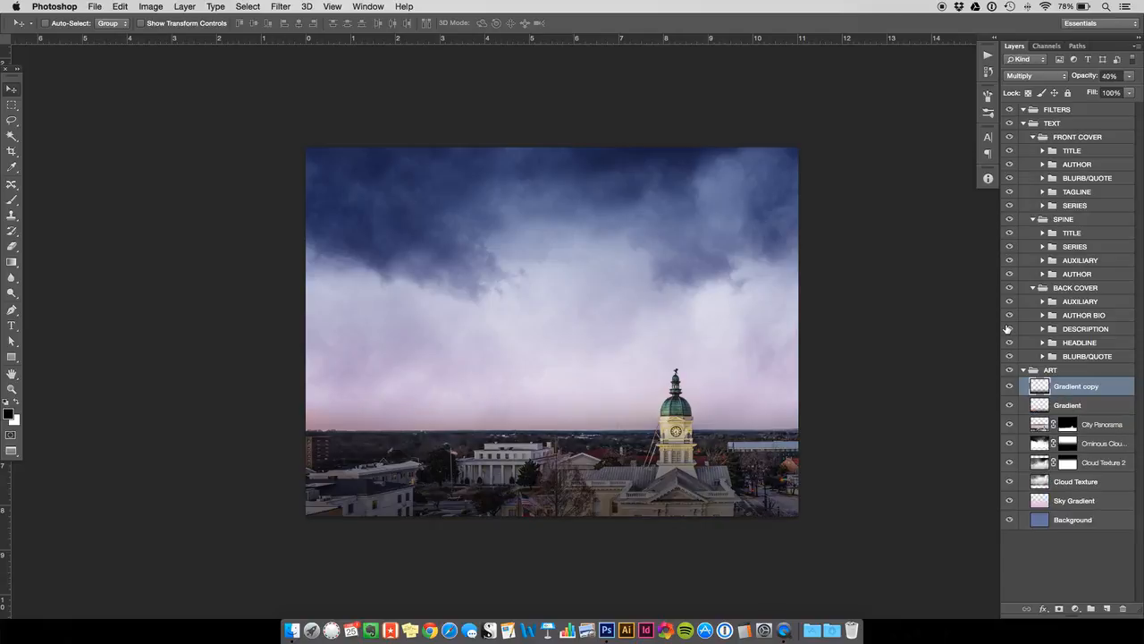
left_click(179, 7)
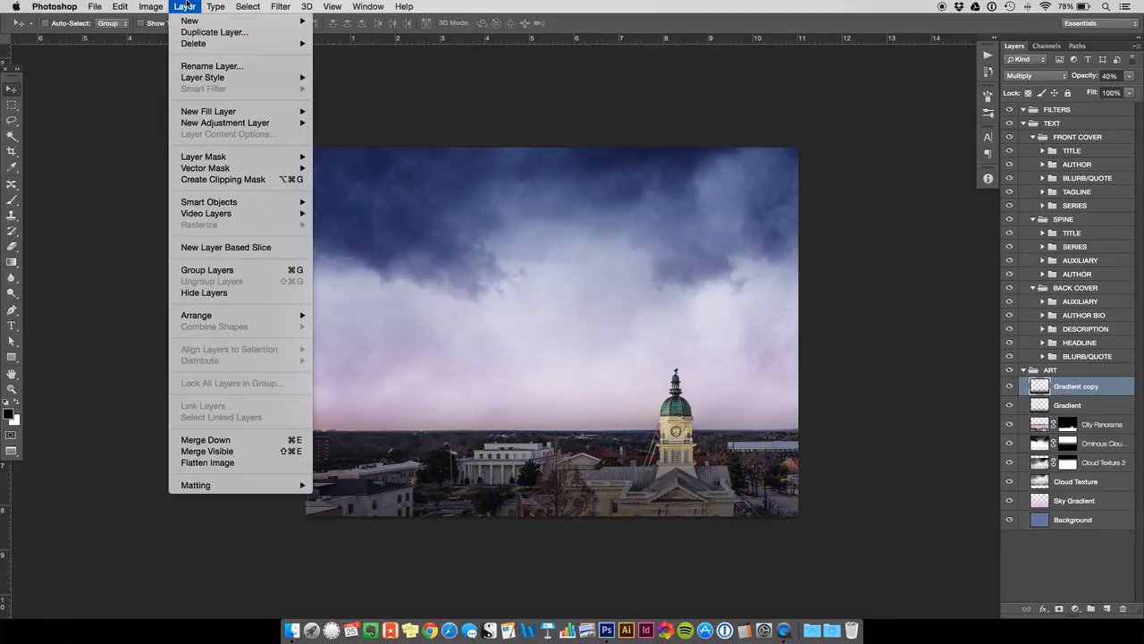
left_click(185, 7)
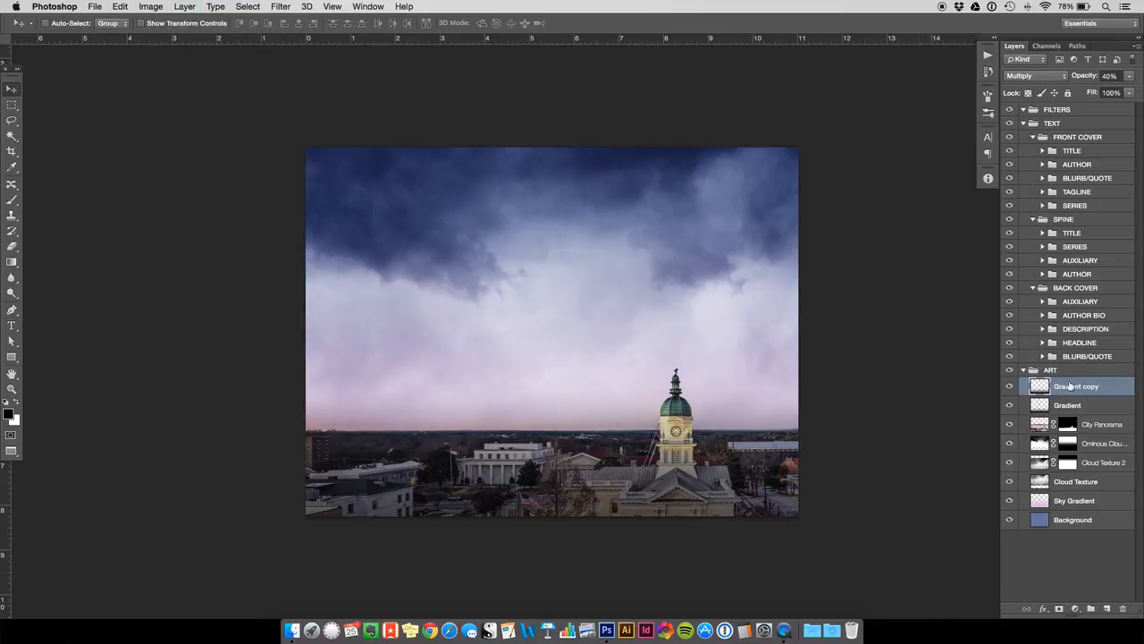
- Toggle the visibility of the duplicated gradient layer to compare one gradient against two stacked ones
left_click(1011, 387)
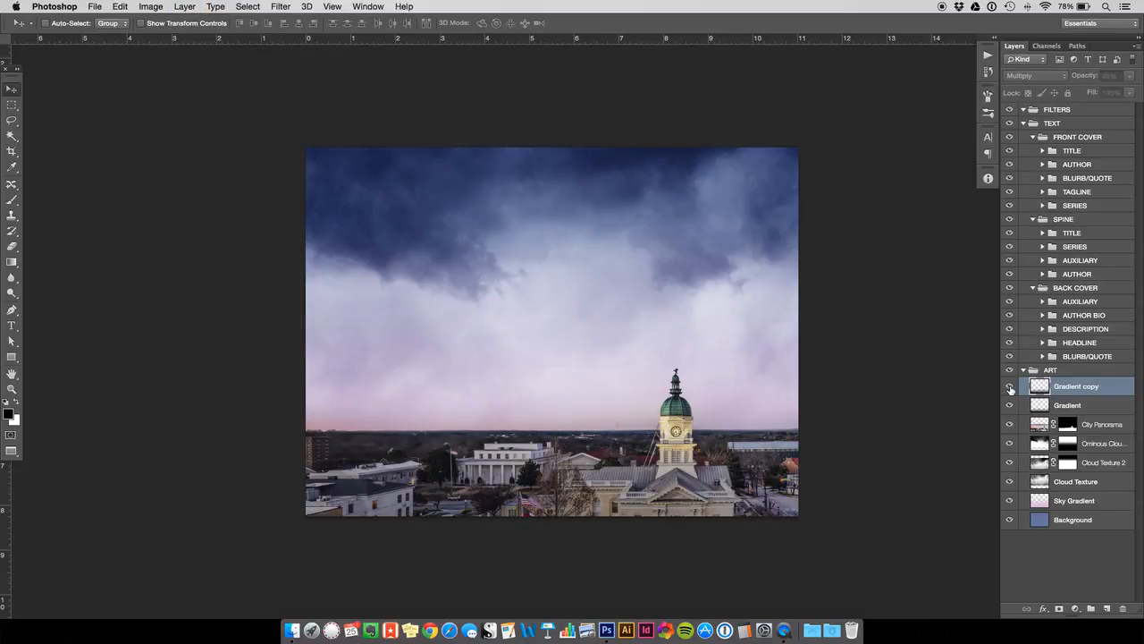
left_click(1011, 387)
left_click(1011, 387)
left_click(1044, 408)
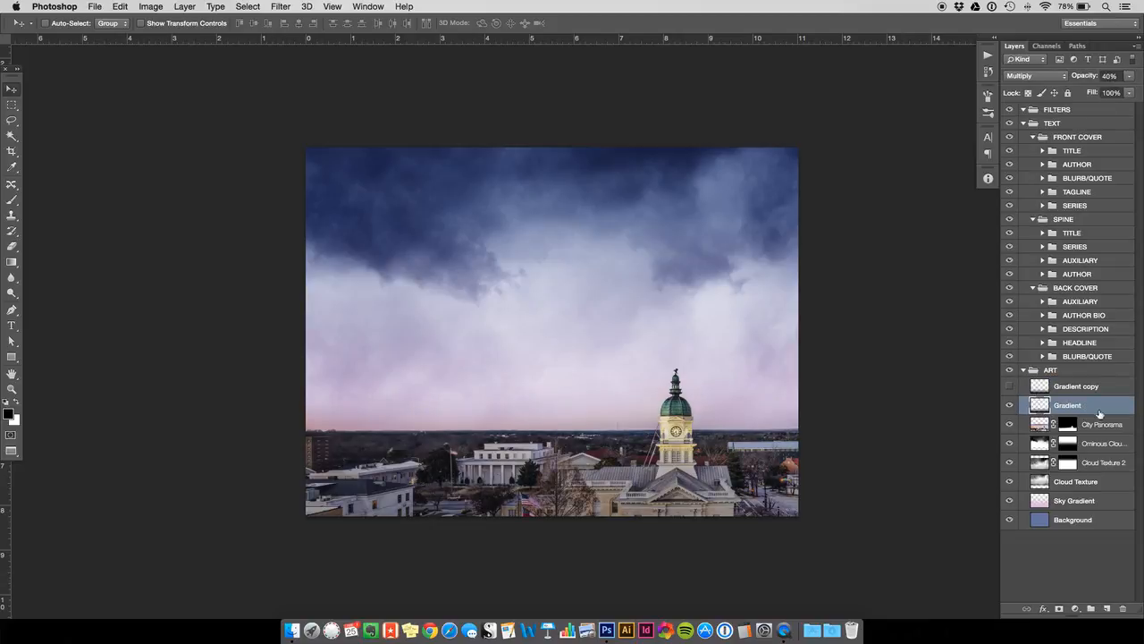
left_click(1010, 387)
- Change the Gradient copy layer's blending mode to Soft Light
left_click(1063, 386)
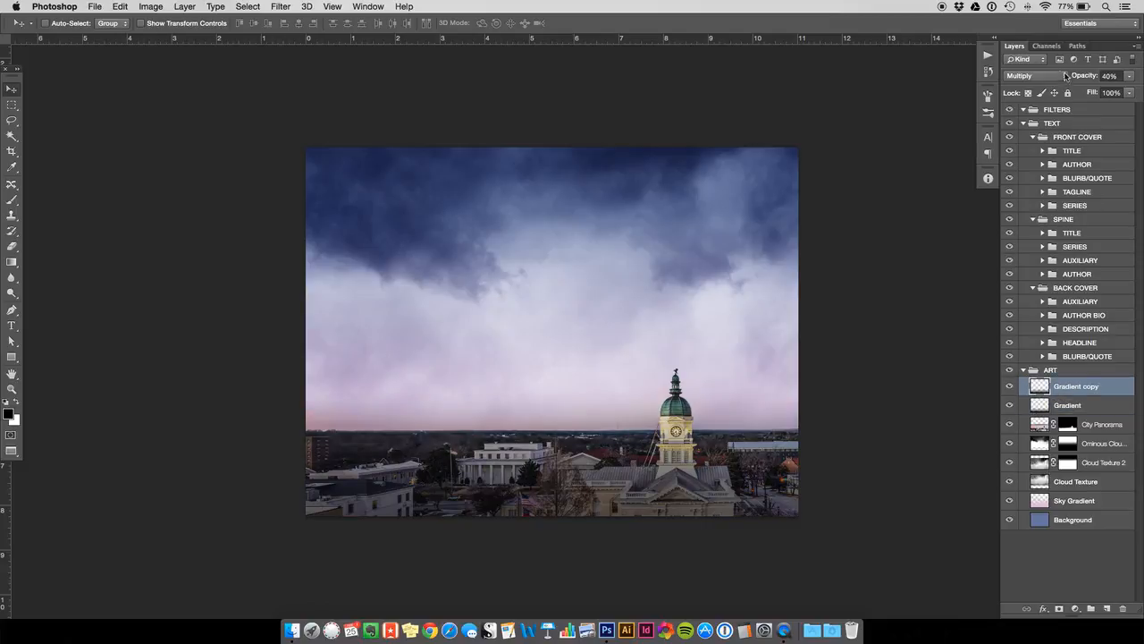
left_click(1035, 75)
left_click(1052, 185)
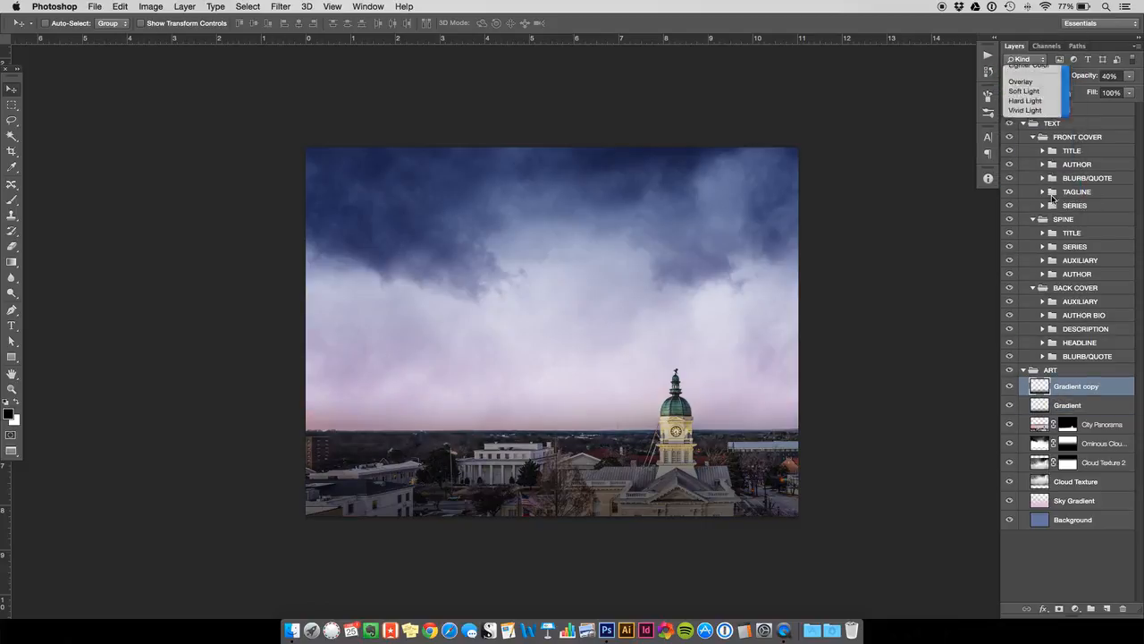
- Toggle the Soft Light gradient copy off and on to compare its effect on the city
left_click(1010, 387)
left_click(1010, 386)
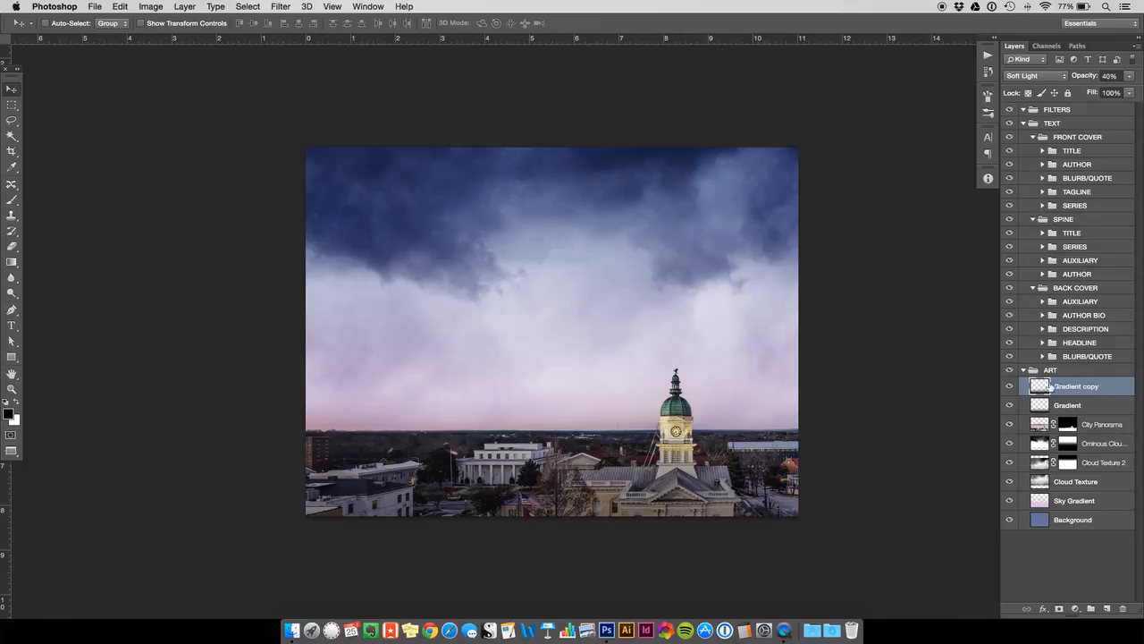
left_click(1010, 386)
left_click(1010, 386)
key("super+t")
mouse_move(549, 391)
left_mouse_down()
mouse_move(552, 431)
mouse_move(543, 387)
mouse_move(543, 420)
mouse_move(544, 401)
left_mouse_up()
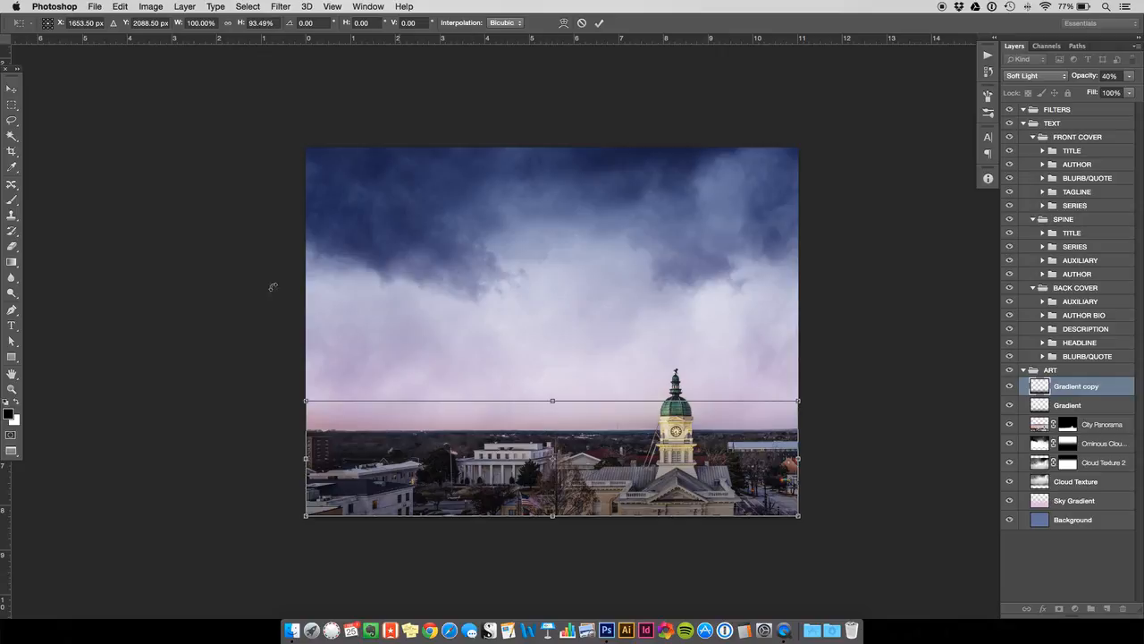
key("Return")
left_click(120, 6)
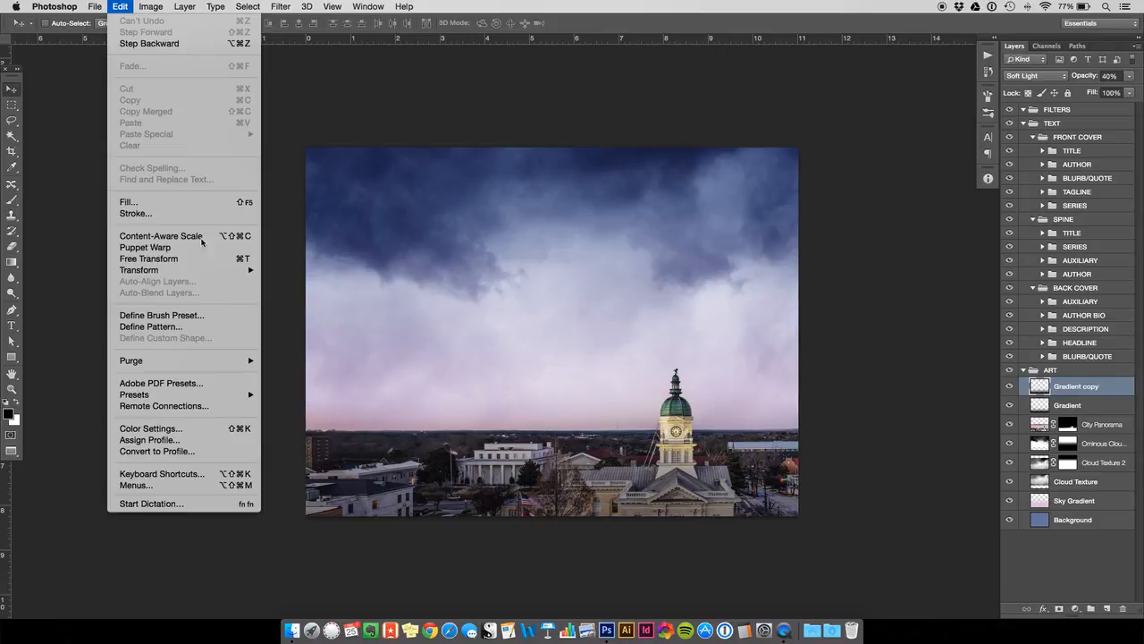
mouse_move(203, 273)
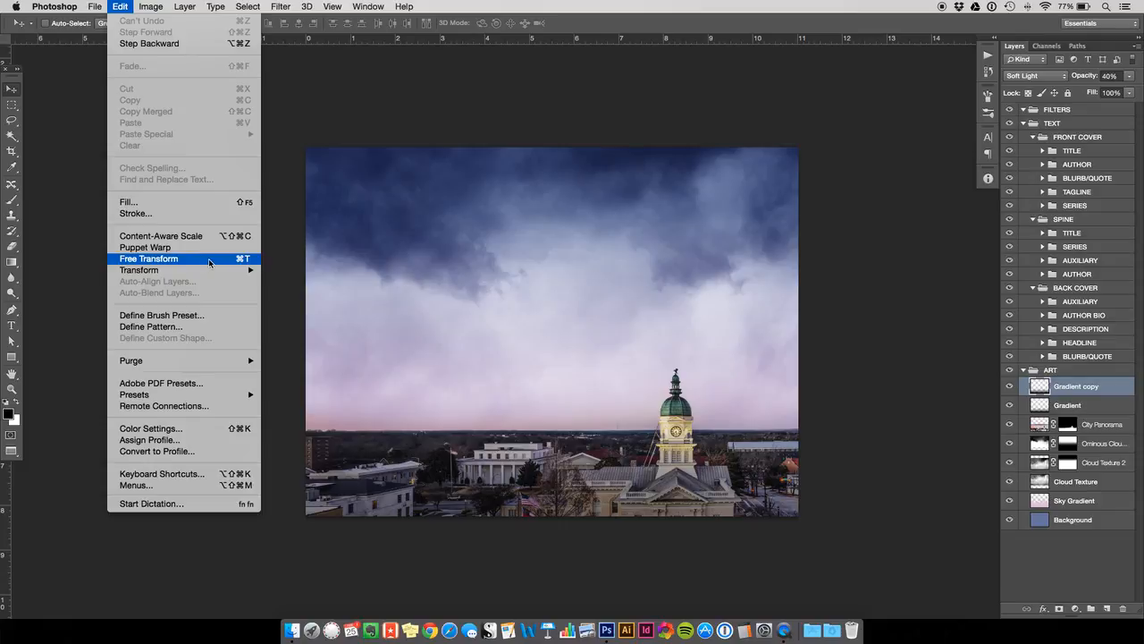
left_click(116, 8)
- Free-transform the Gradient copy layer, squashing it vertically so its upper edge drops to the city's horizon
key("super+t")
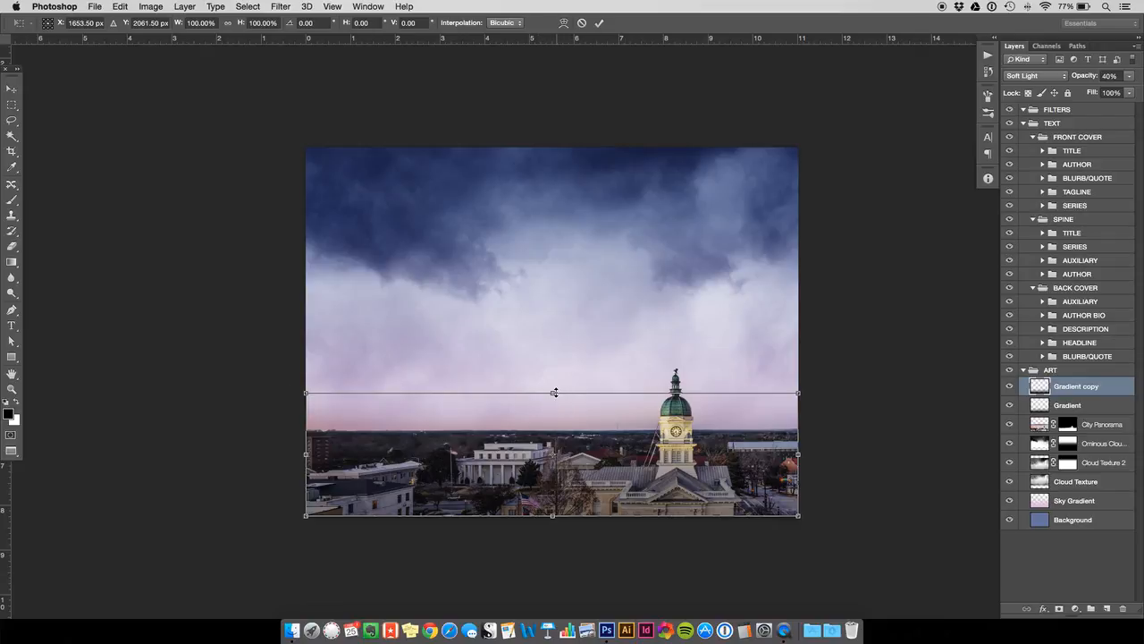
left_click_drag(553, 391, 553, 429)
key("Return")
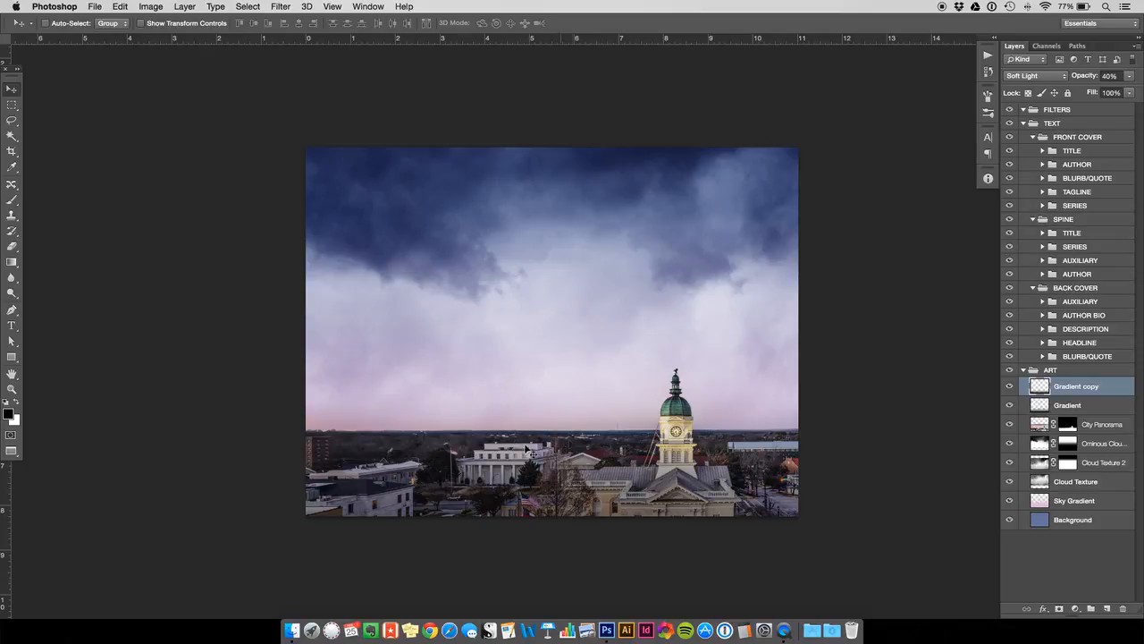
- Squash the original Gradient layer vertically with Free Transform so its upper edge sits at about the horizon
left_click(1037, 407)
key("ctrl+t")
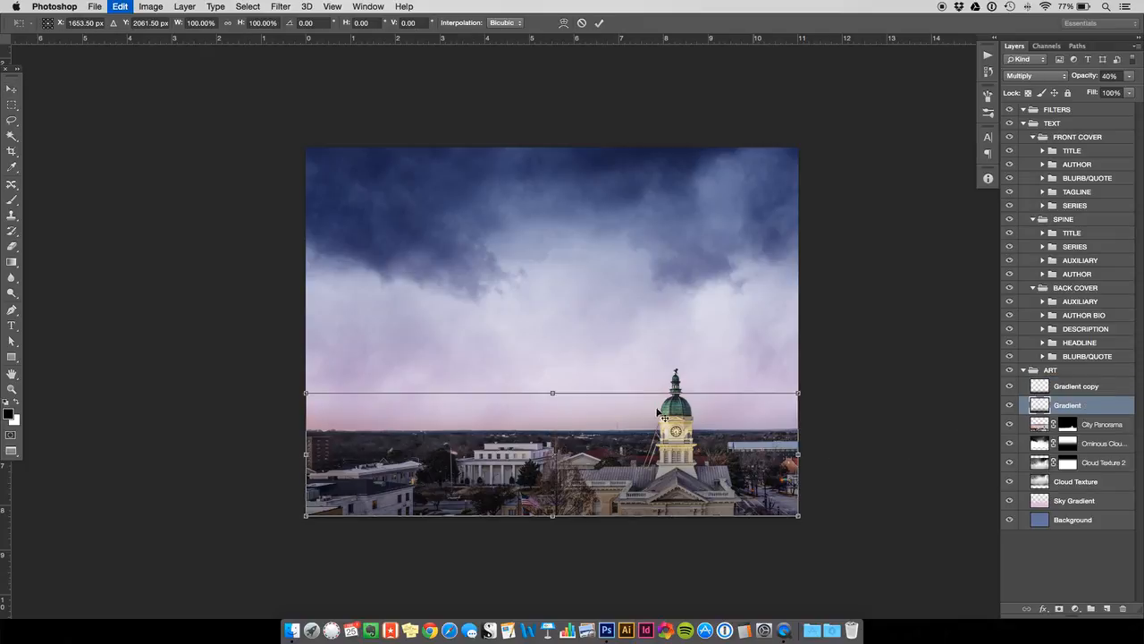
left_click_drag(556, 391, 556, 425)
key("Return")
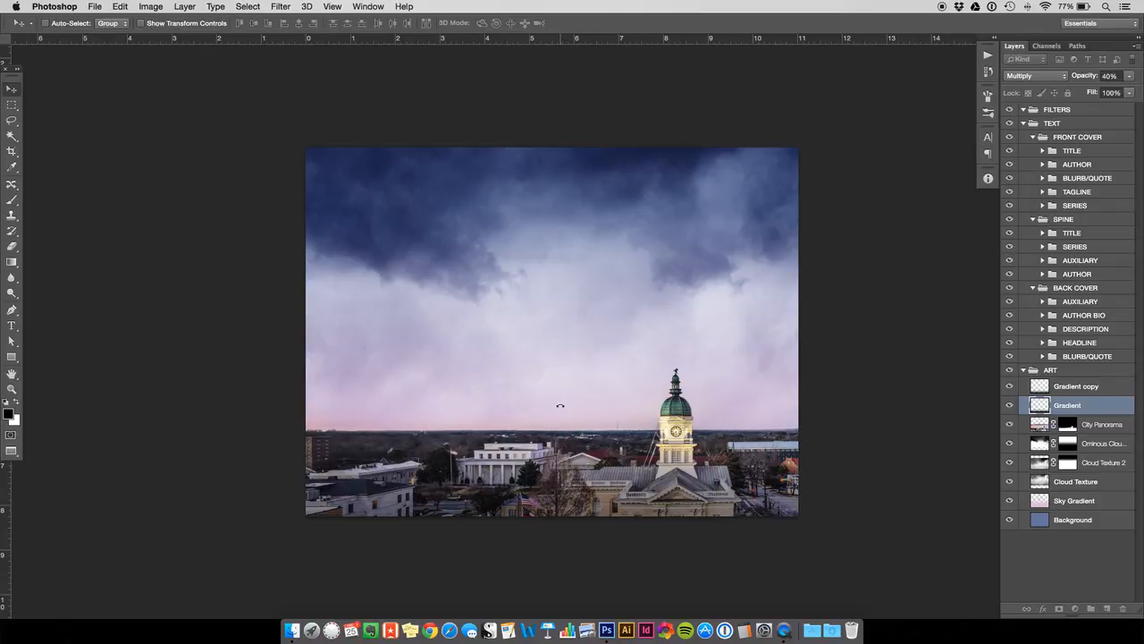
- Hide both gradient layers and show them again to compare the city before and after darkening
left_click(1009, 386)
left_click(1010, 404)
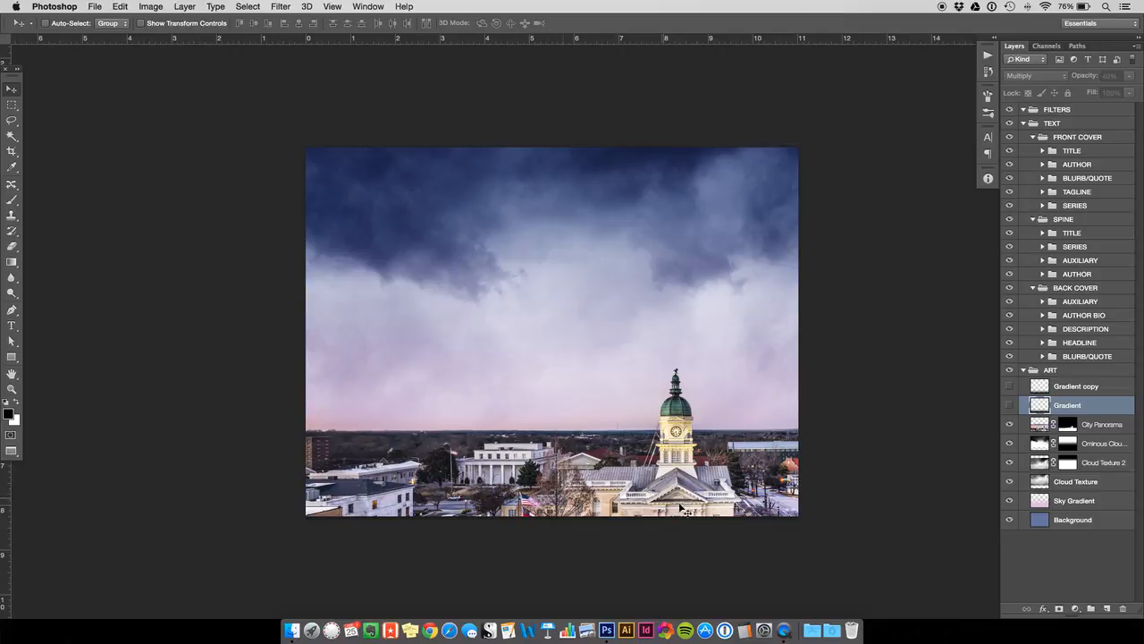
left_click(1009, 405)
left_click(1010, 386)
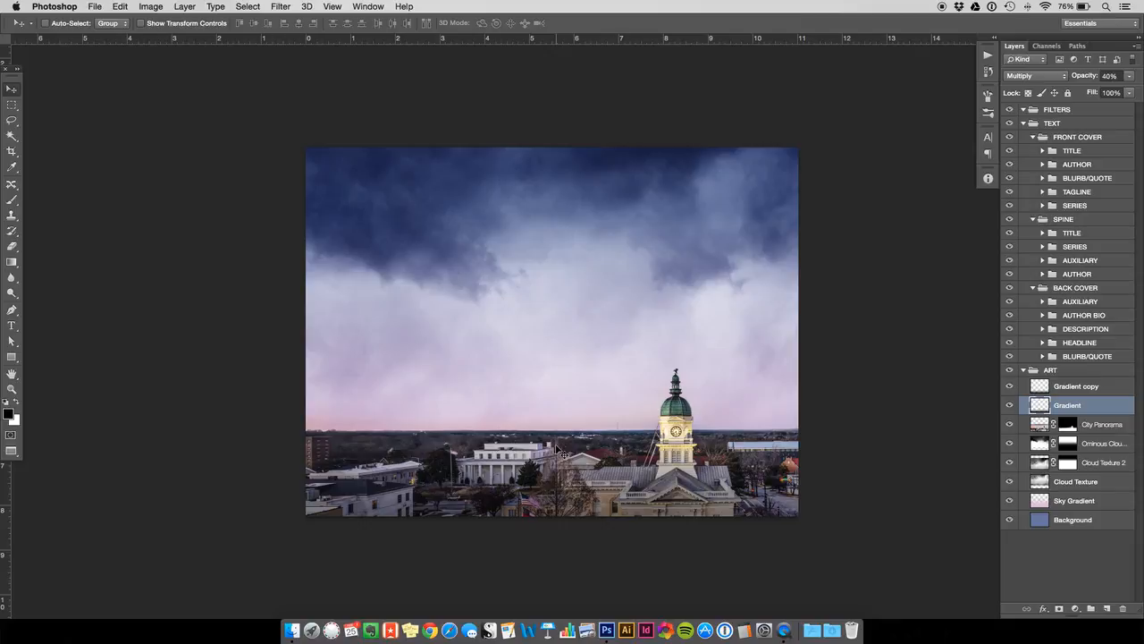
left_click(12, 103)
left_click(13, 90)
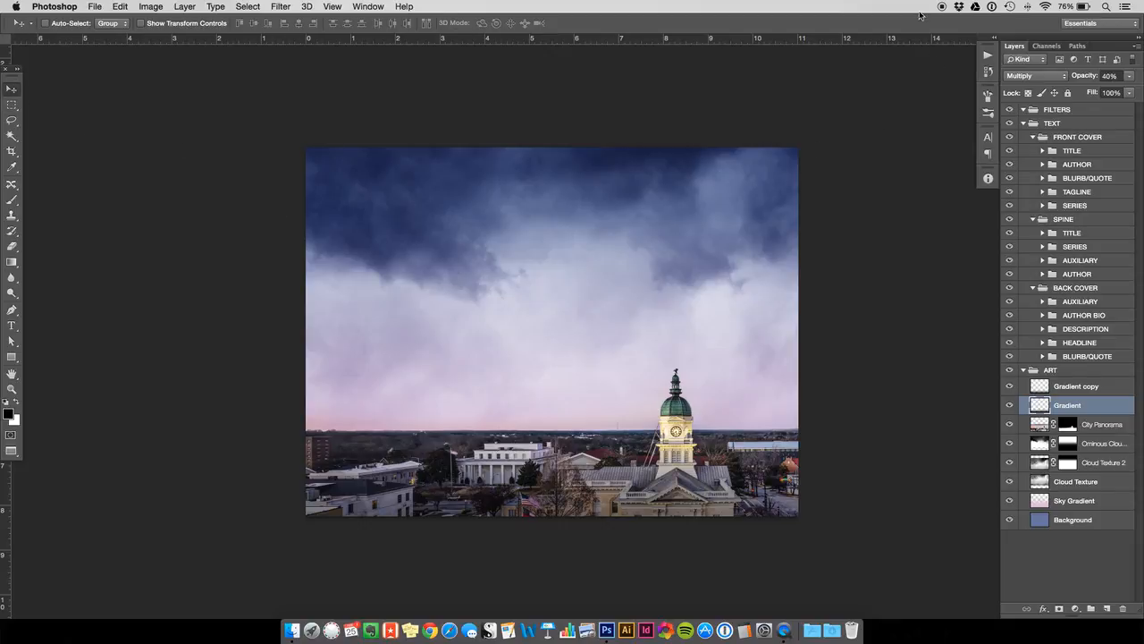